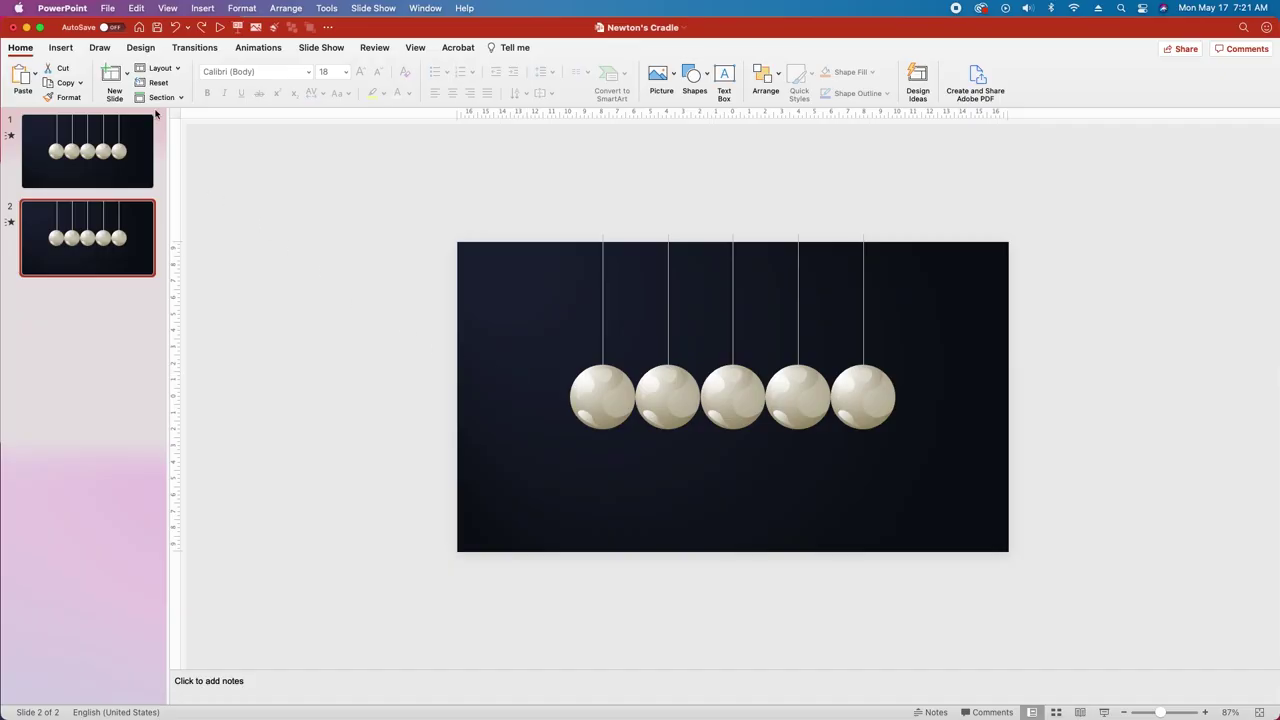
Add a Blank-layout slide as slide 3 after the two Newton's cradle slides.
click(127, 74)
click(199, 173)
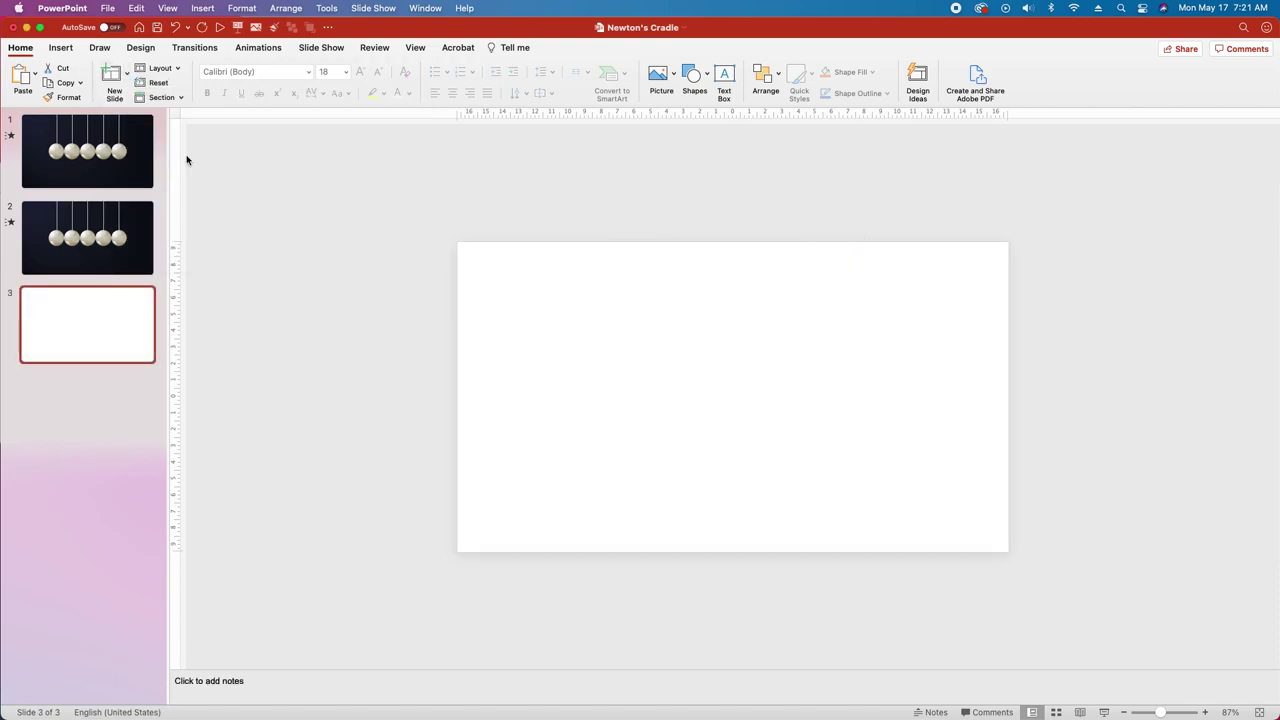
Give slide 3's background a radial gradient fill.
click(141, 47)
click(1155, 83)
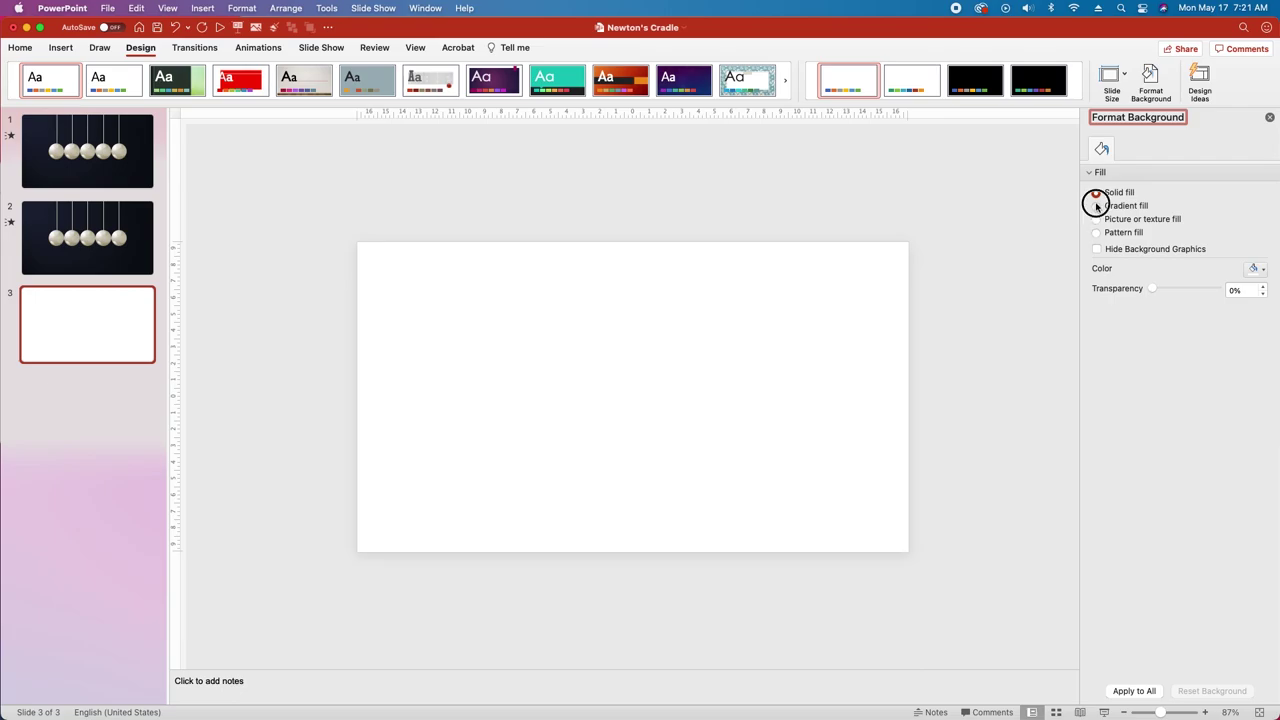
click(1095, 205)
click(1205, 289)
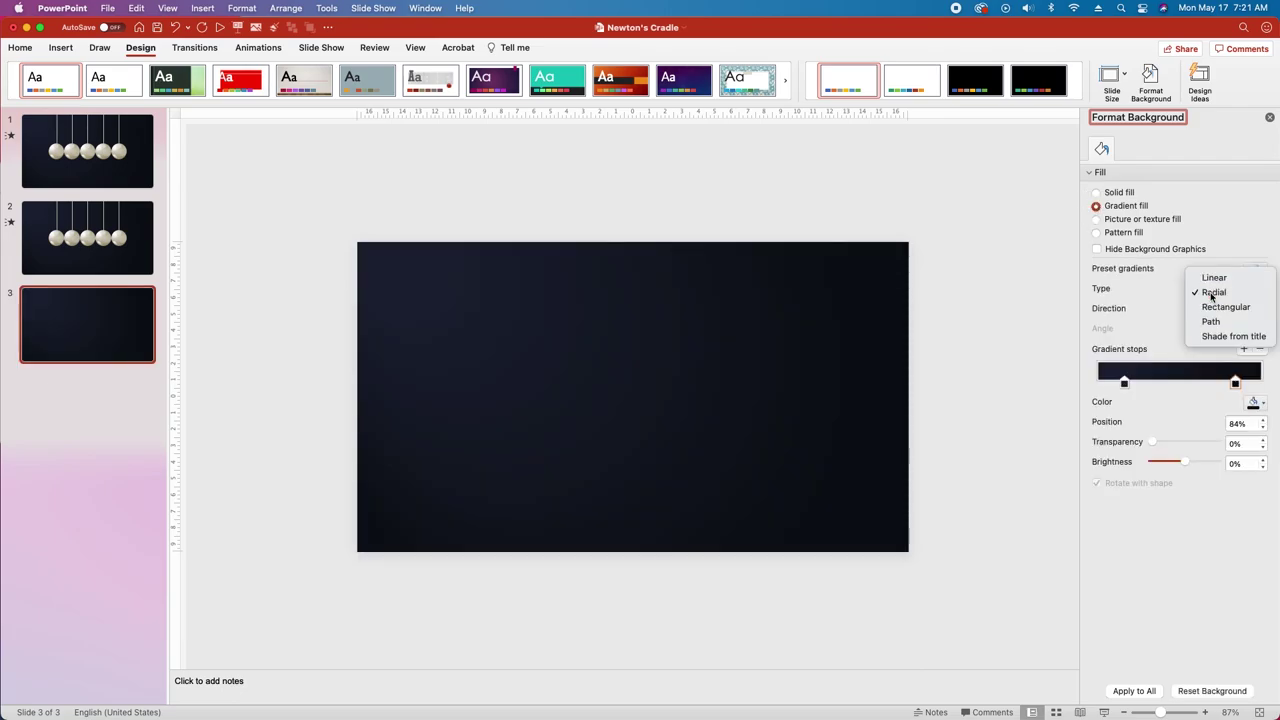
click(1210, 292)
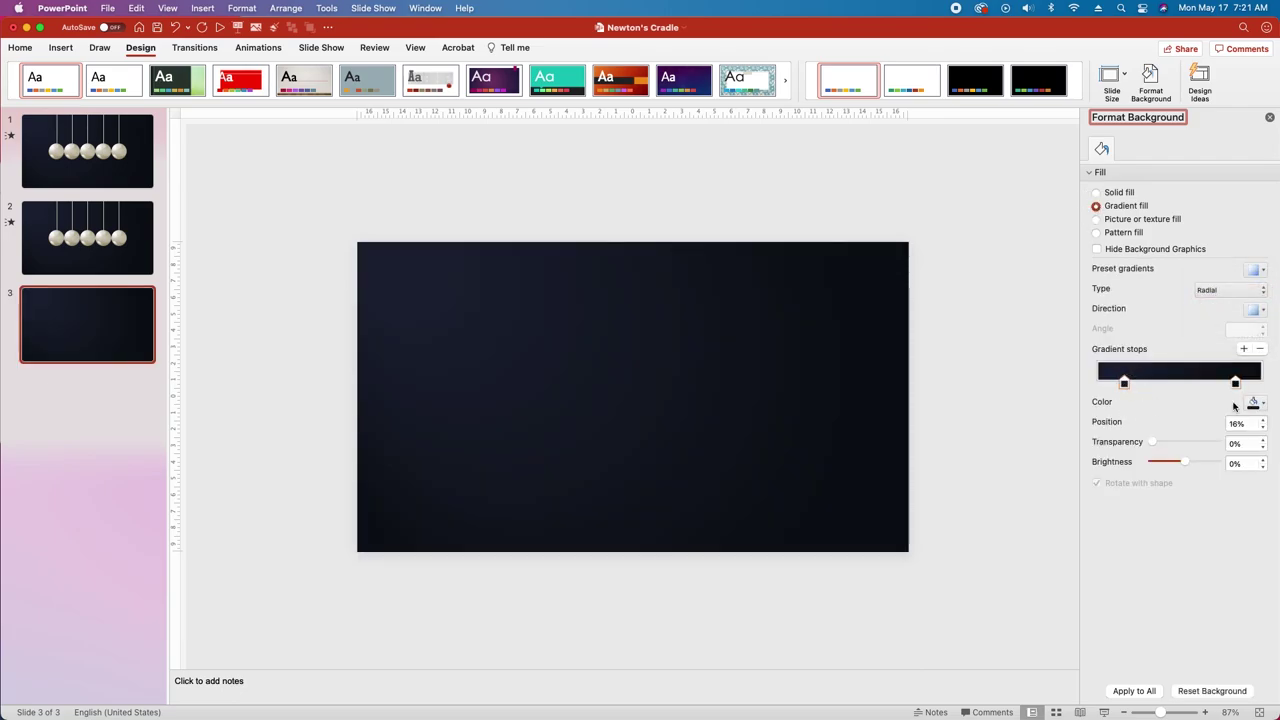
Colour the background gradient stops 1B2235 (left) and 0A0E15 (right).
click(1254, 403)
click(1176, 589)
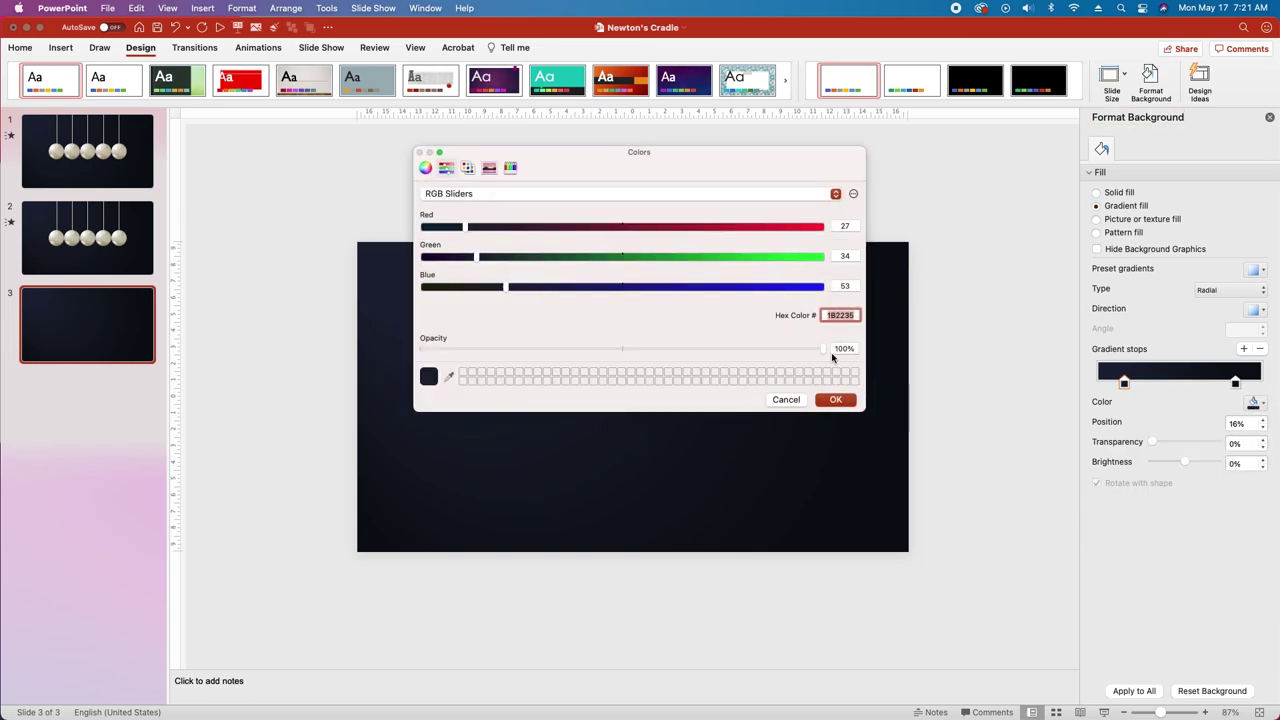
click(835, 400)
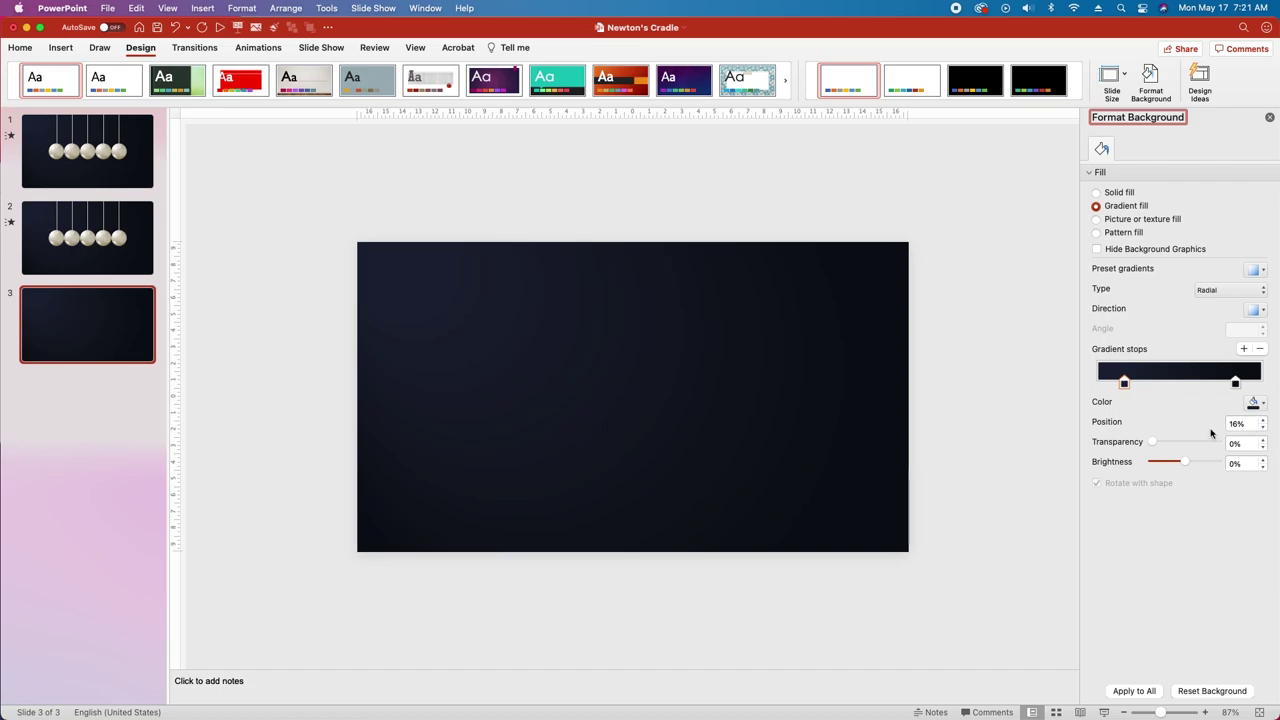
click(1235, 381)
click(1254, 402)
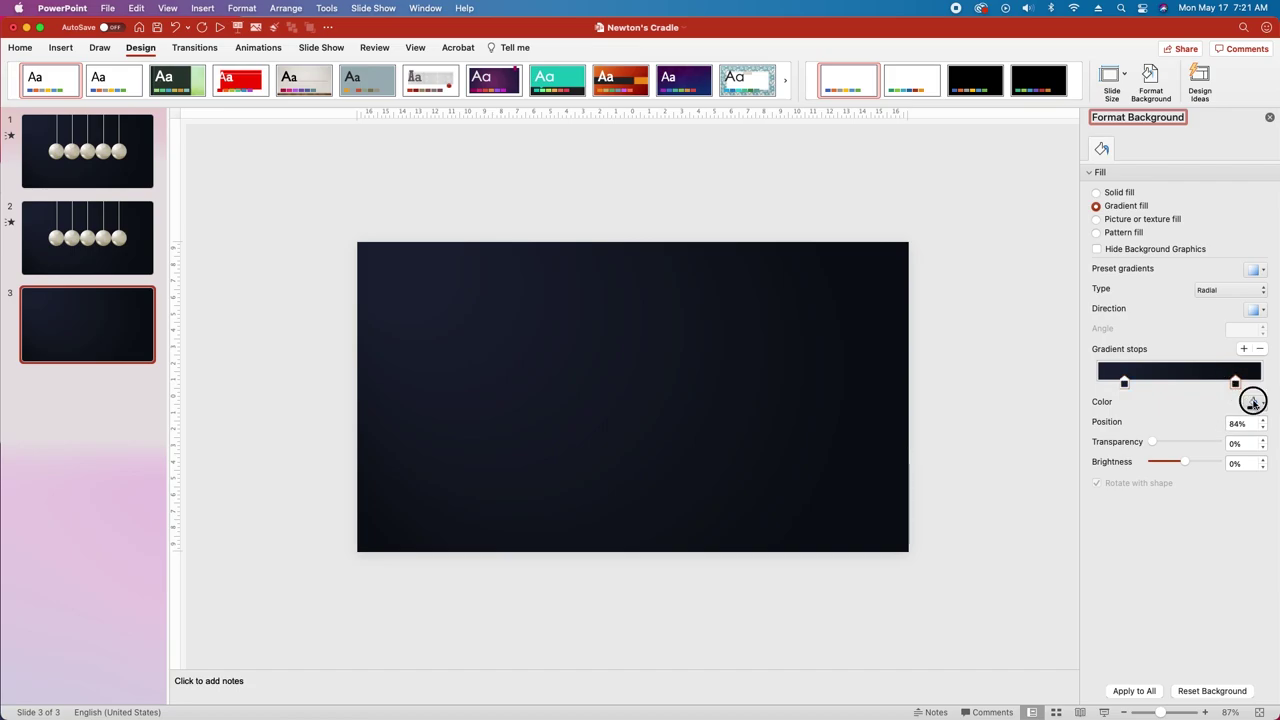
click(1231, 589)
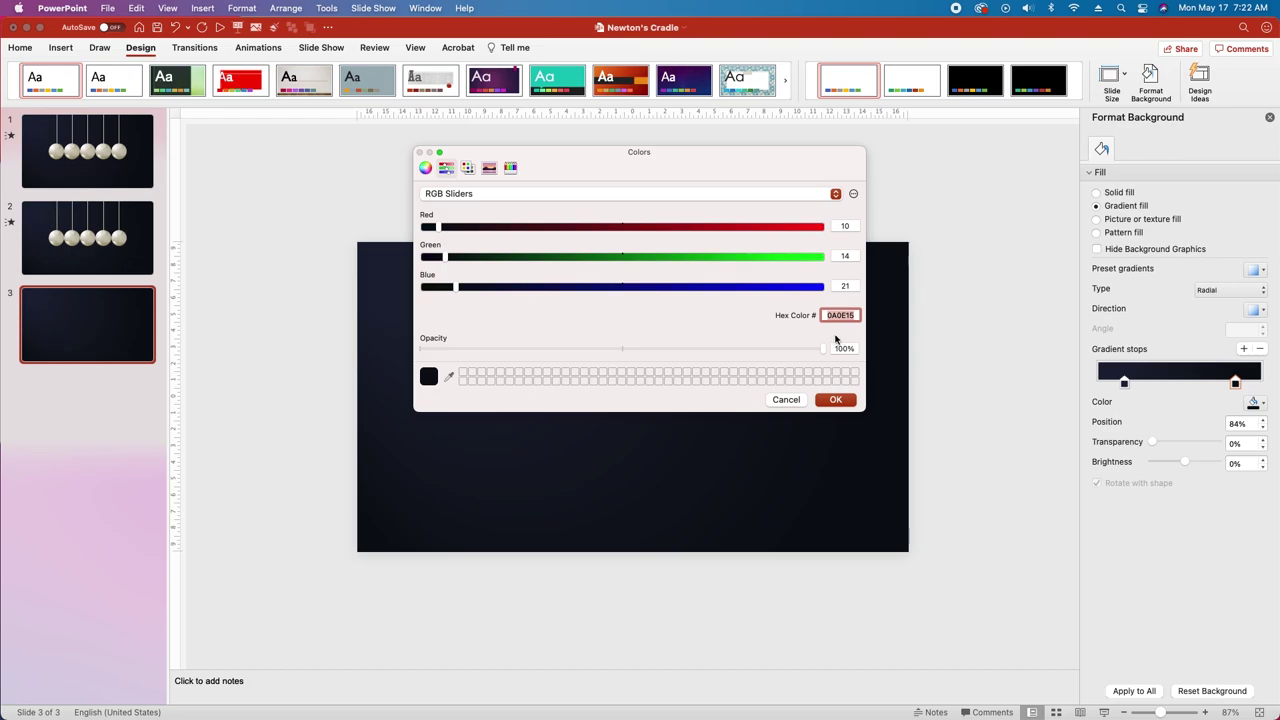
click(836, 400)
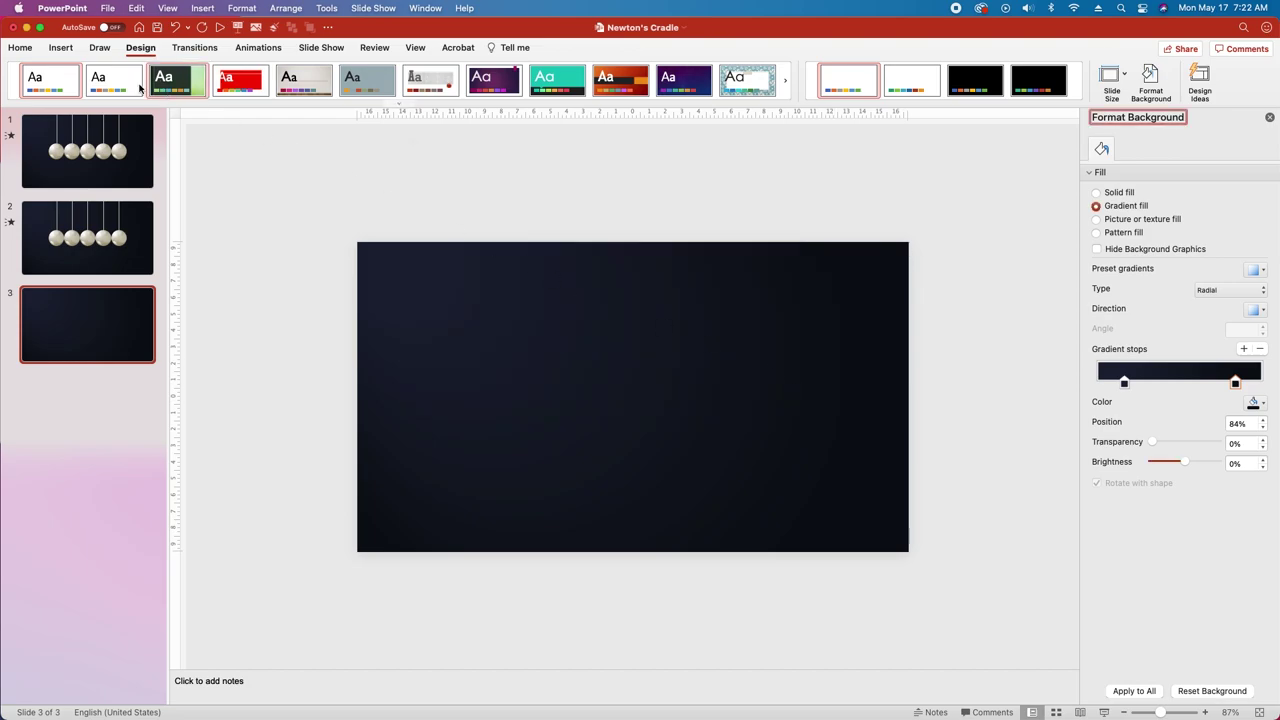
click(20, 47)
click(692, 75)
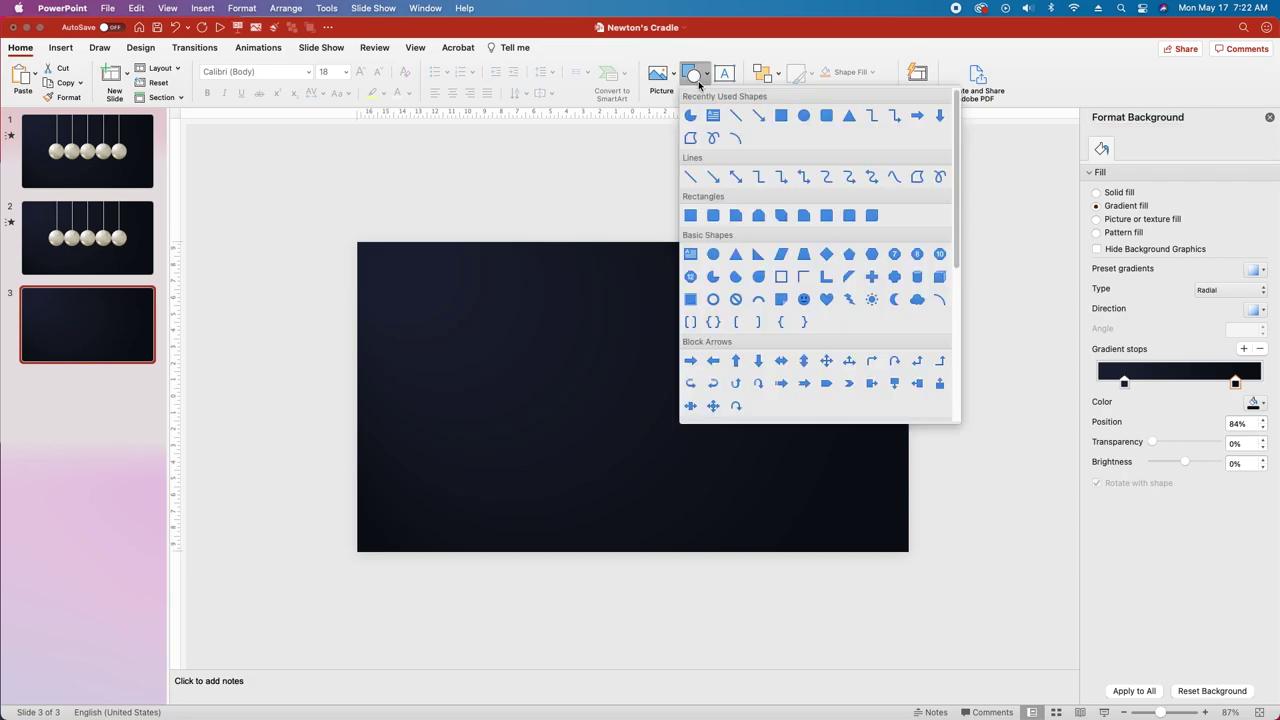
Draw an oval in the upper left and set its height to 4 cm.
click(713, 254)
drag(434, 330, 514, 394)
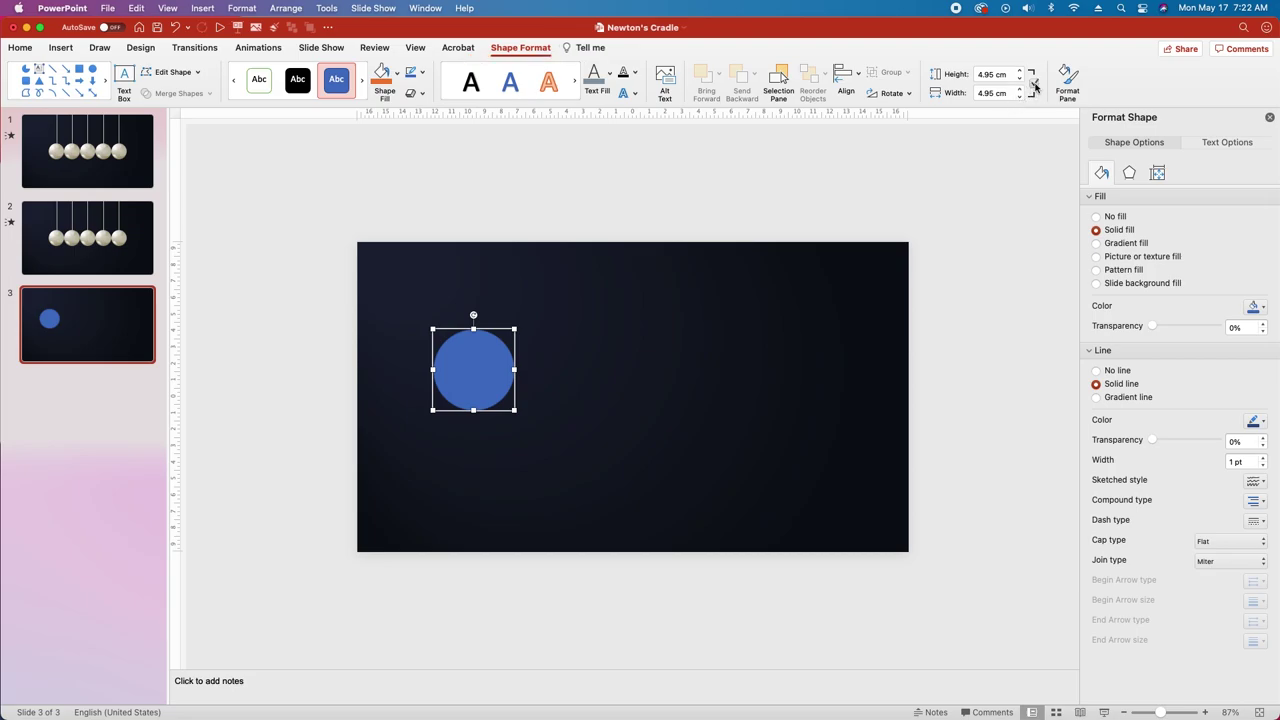
click(985, 75)
text(4)
key(Return)
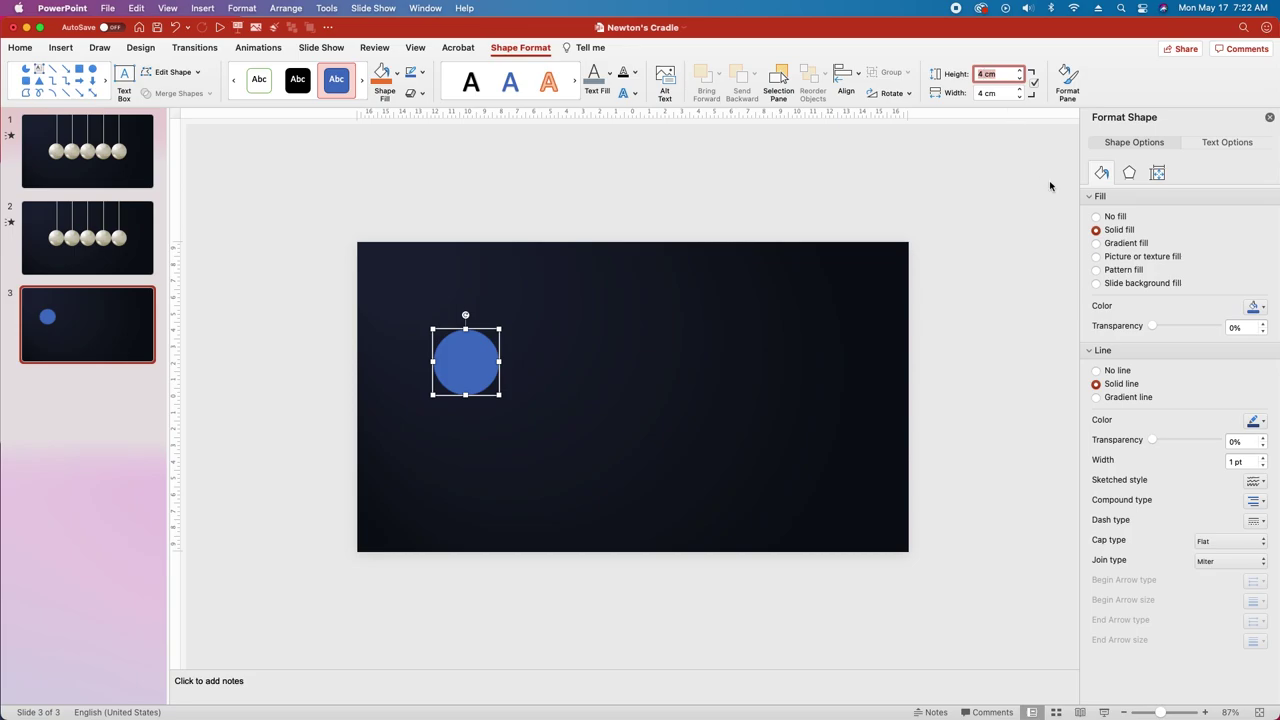
Remove the circle's outline, give it a white-to-998E6C gradient, then view slide 2.
click(1095, 371)
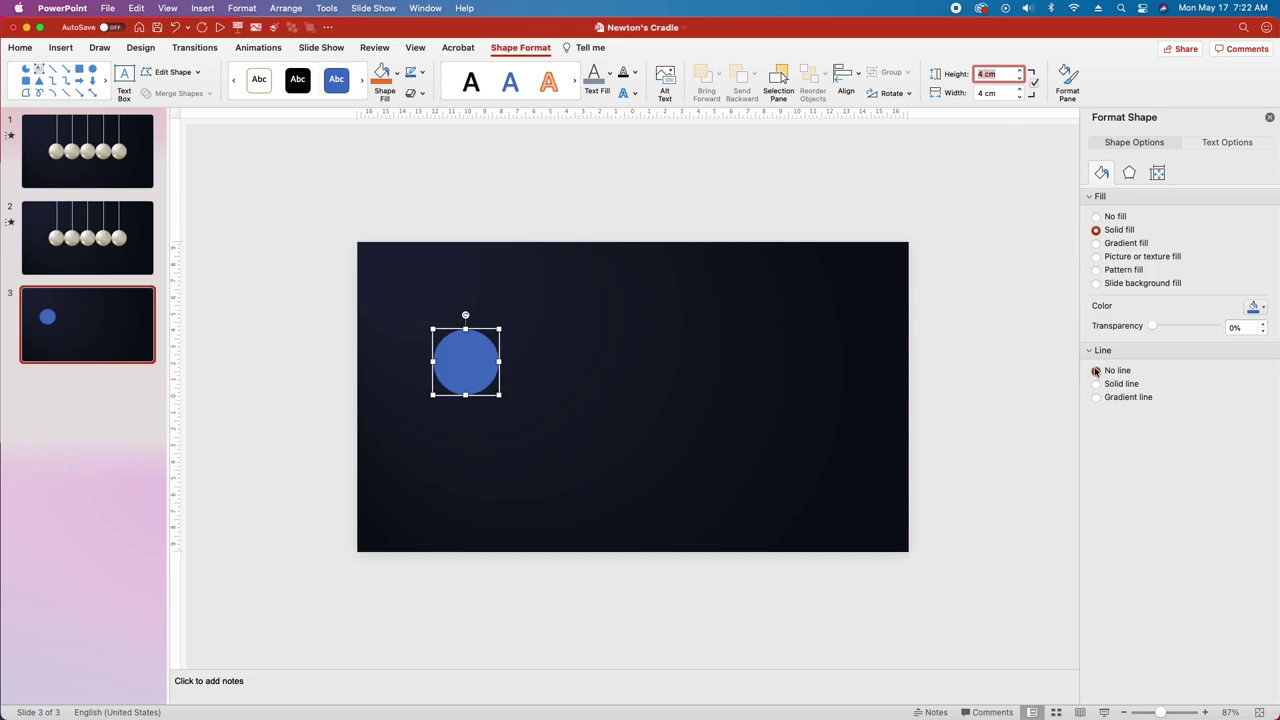
click(1096, 243)
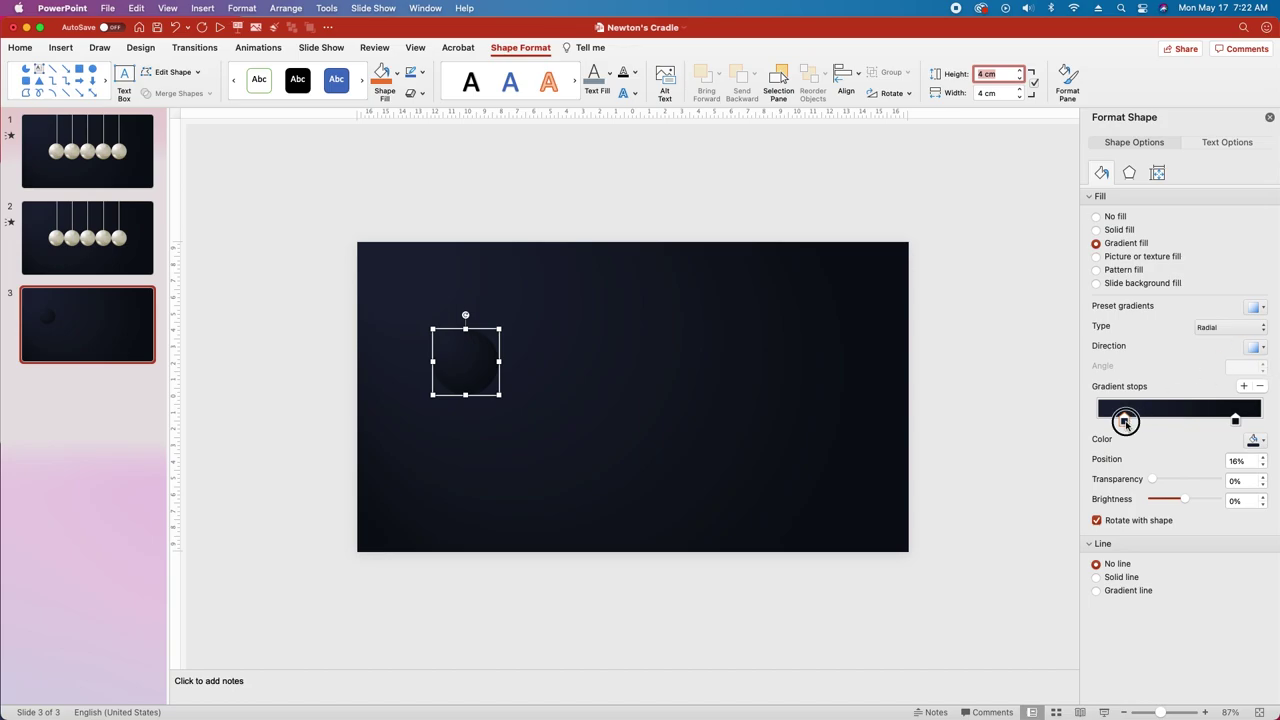
click(1252, 441)
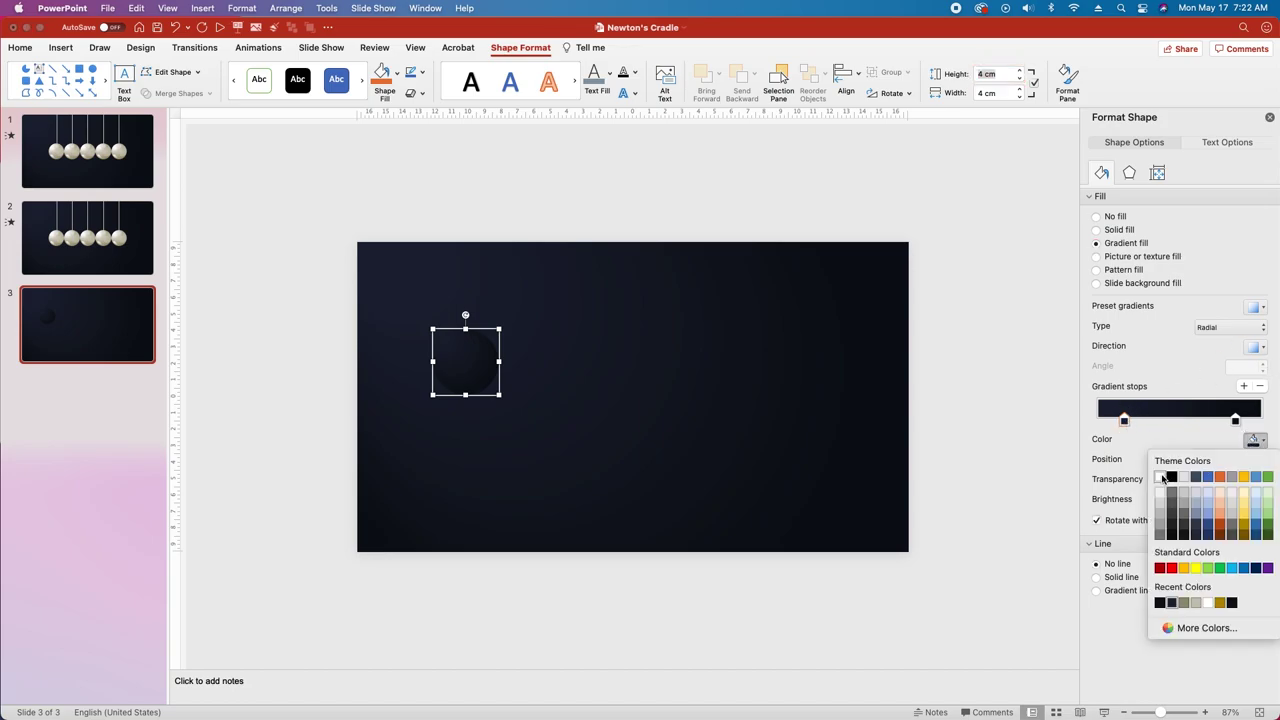
click(1161, 477)
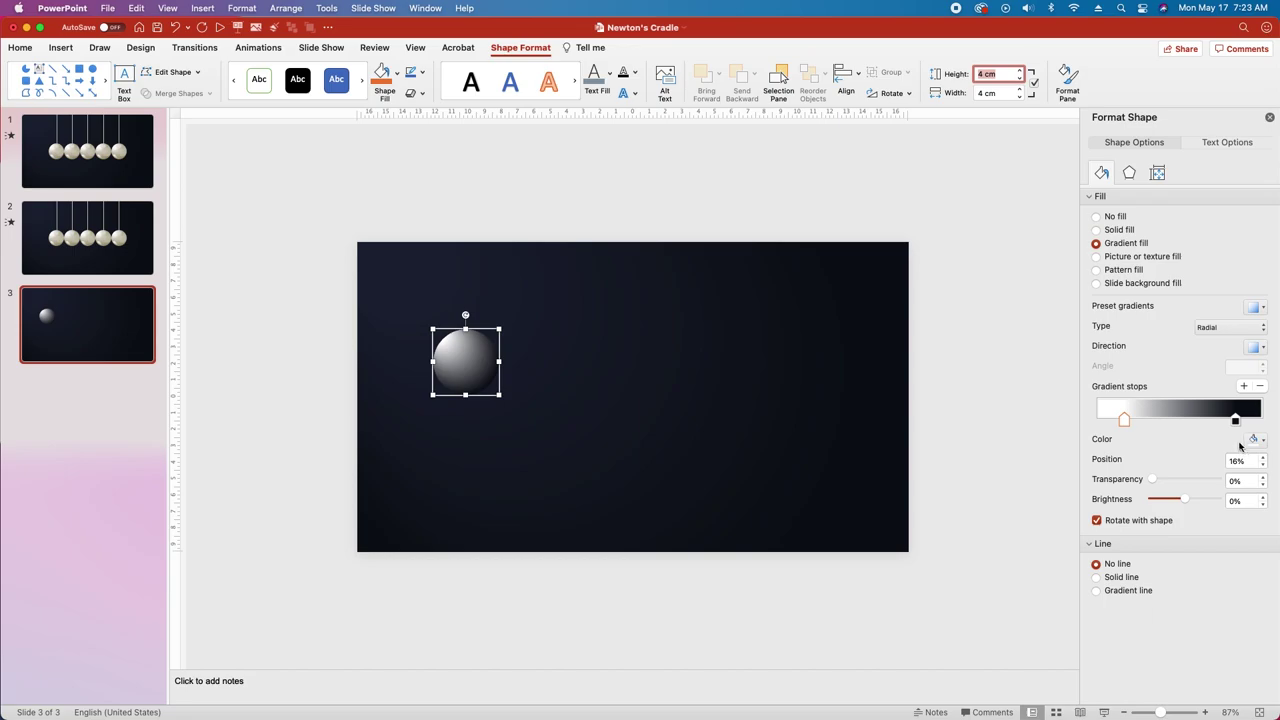
click(1235, 419)
click(1254, 441)
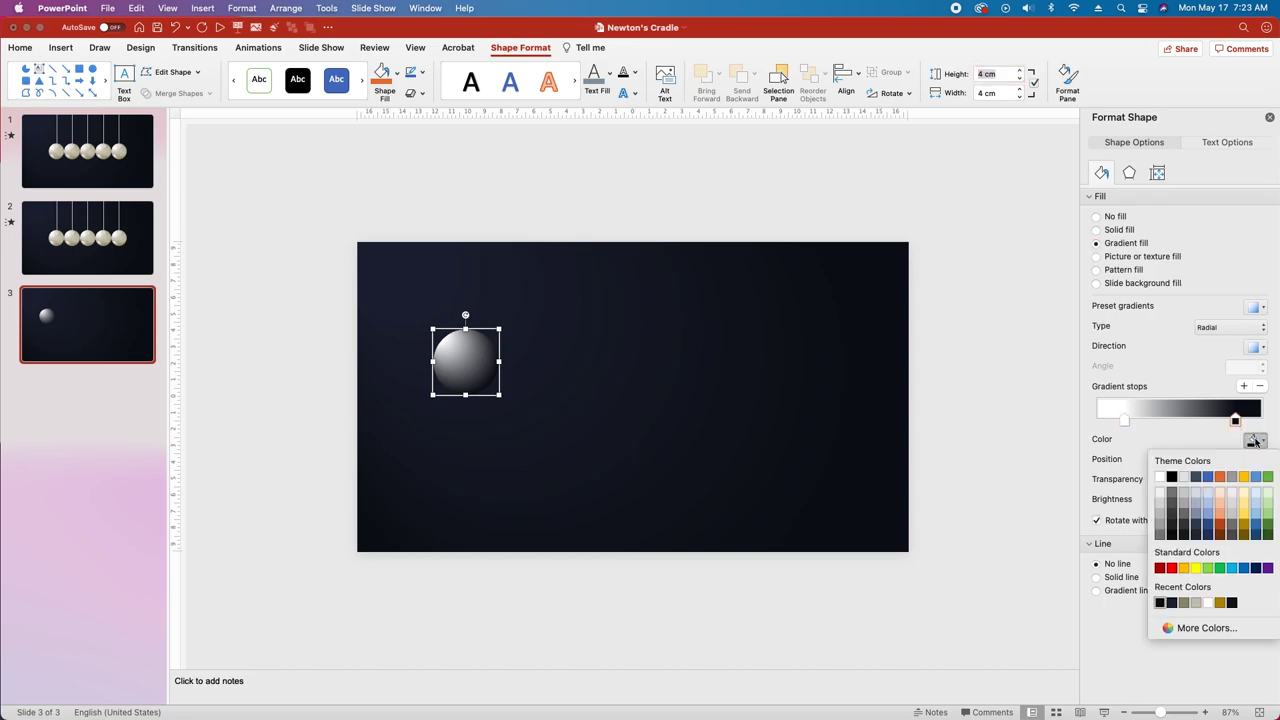
click(1190, 628)
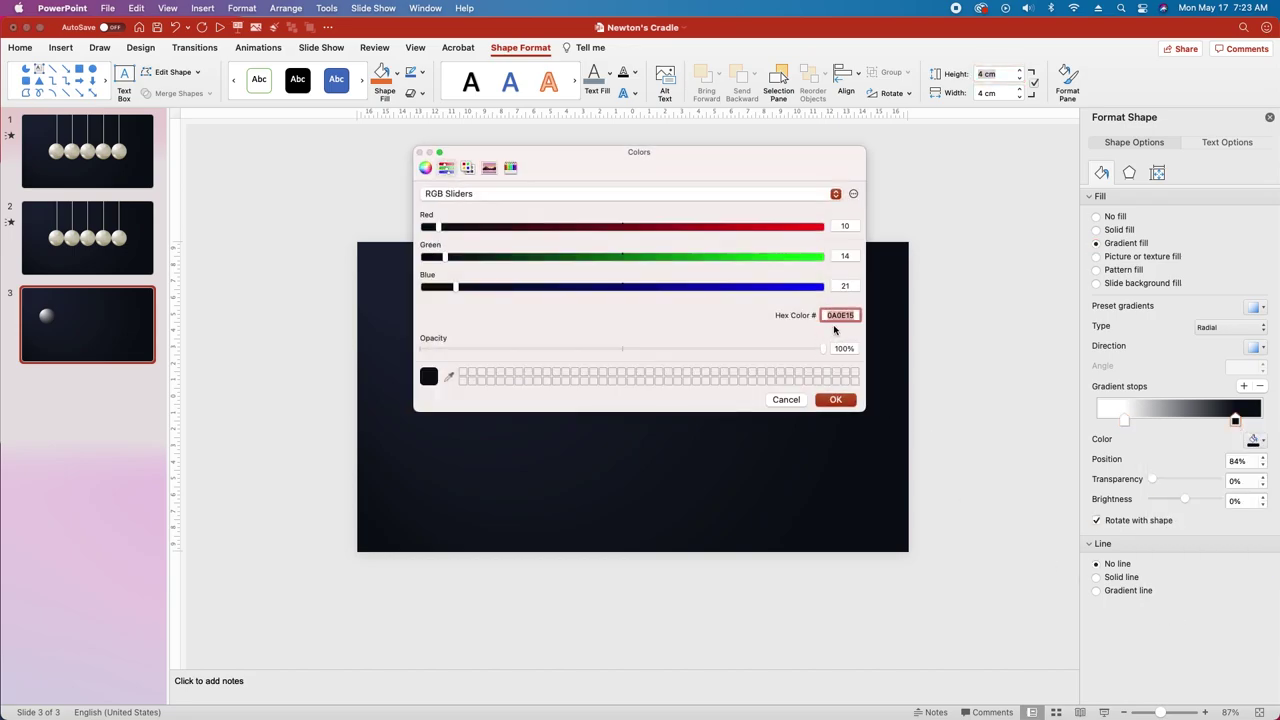
text(998e6c)
key(Return)
click(115, 240)
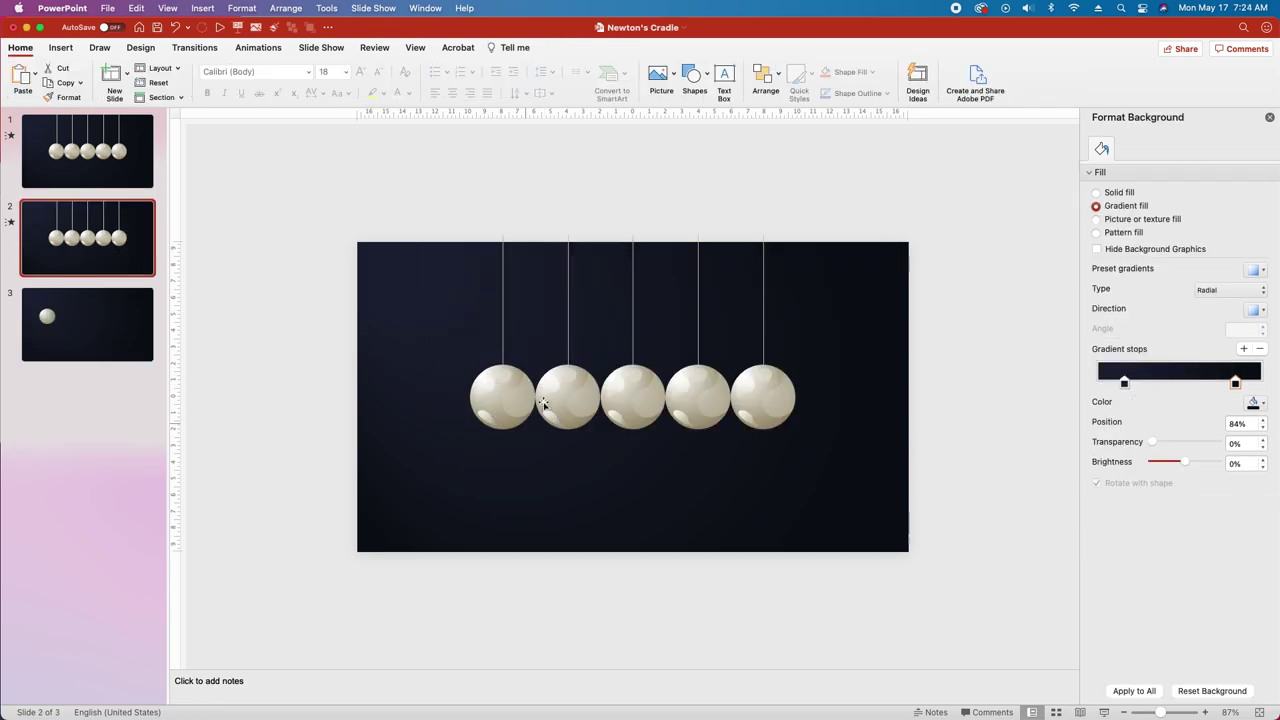
On slide 3, duplicate the cream ball twice toward the lower right.
click(62, 327)
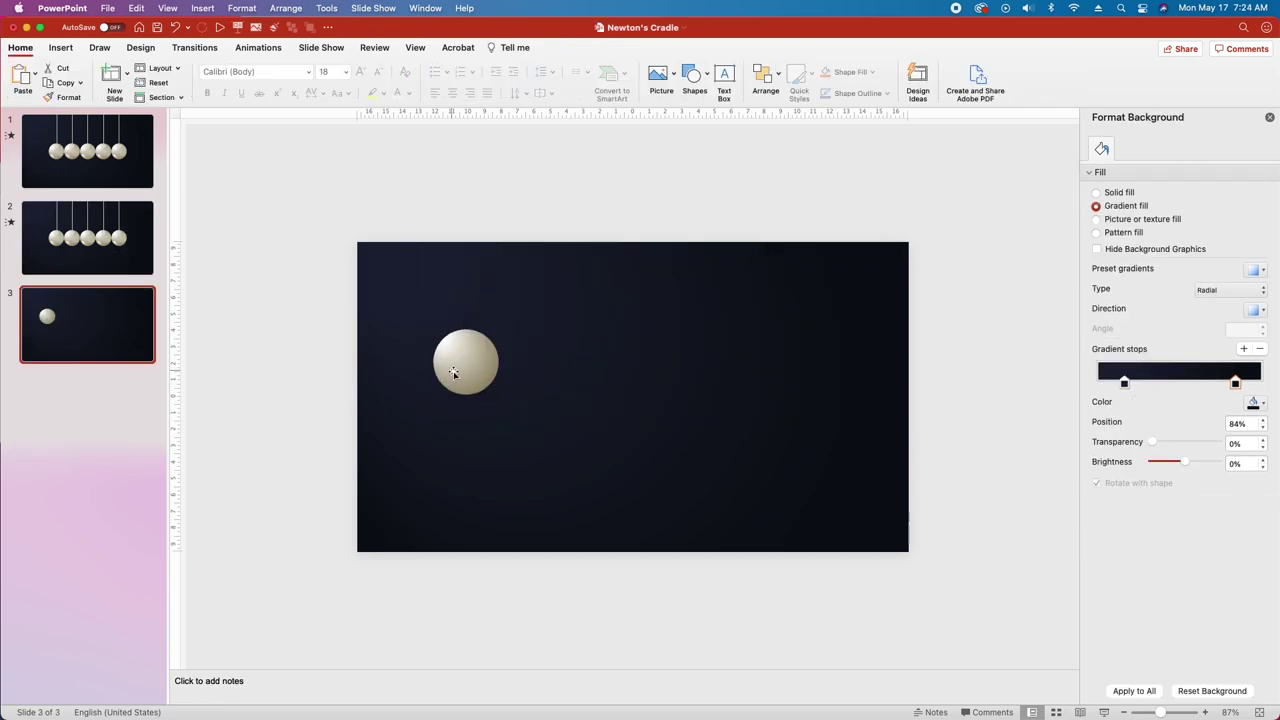
click(453, 372)
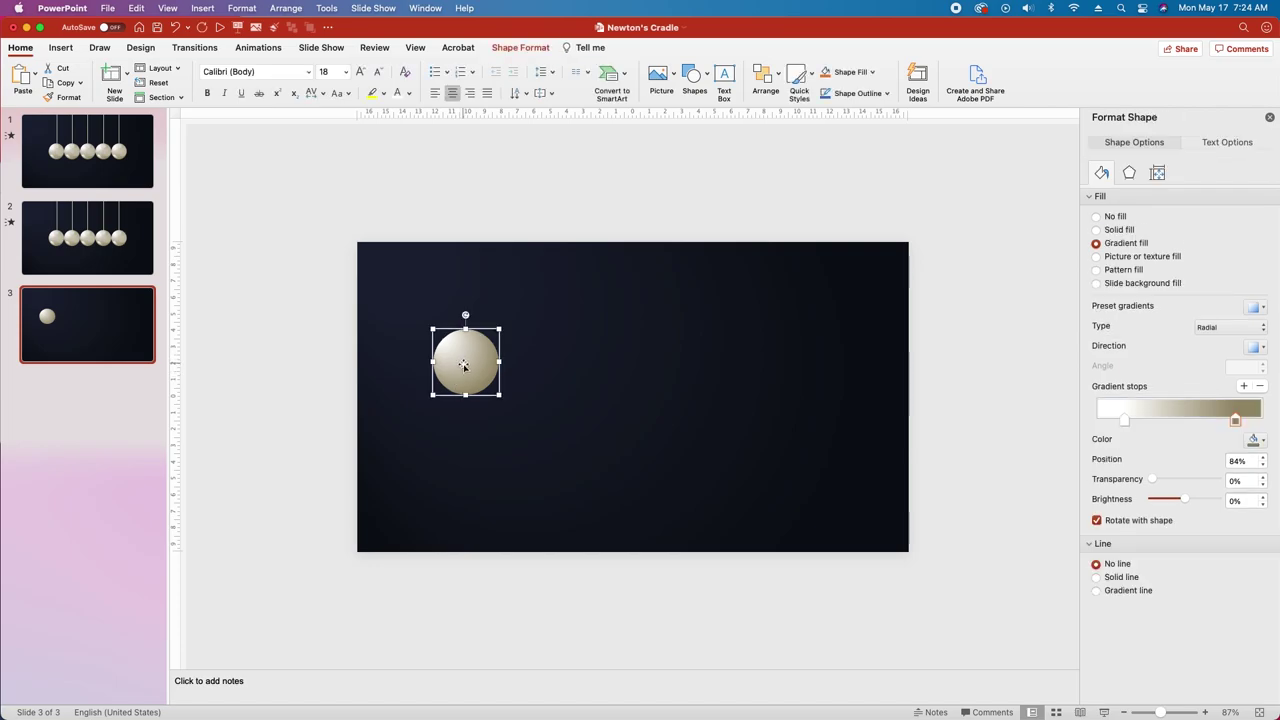
drag(463, 365, 647, 397)
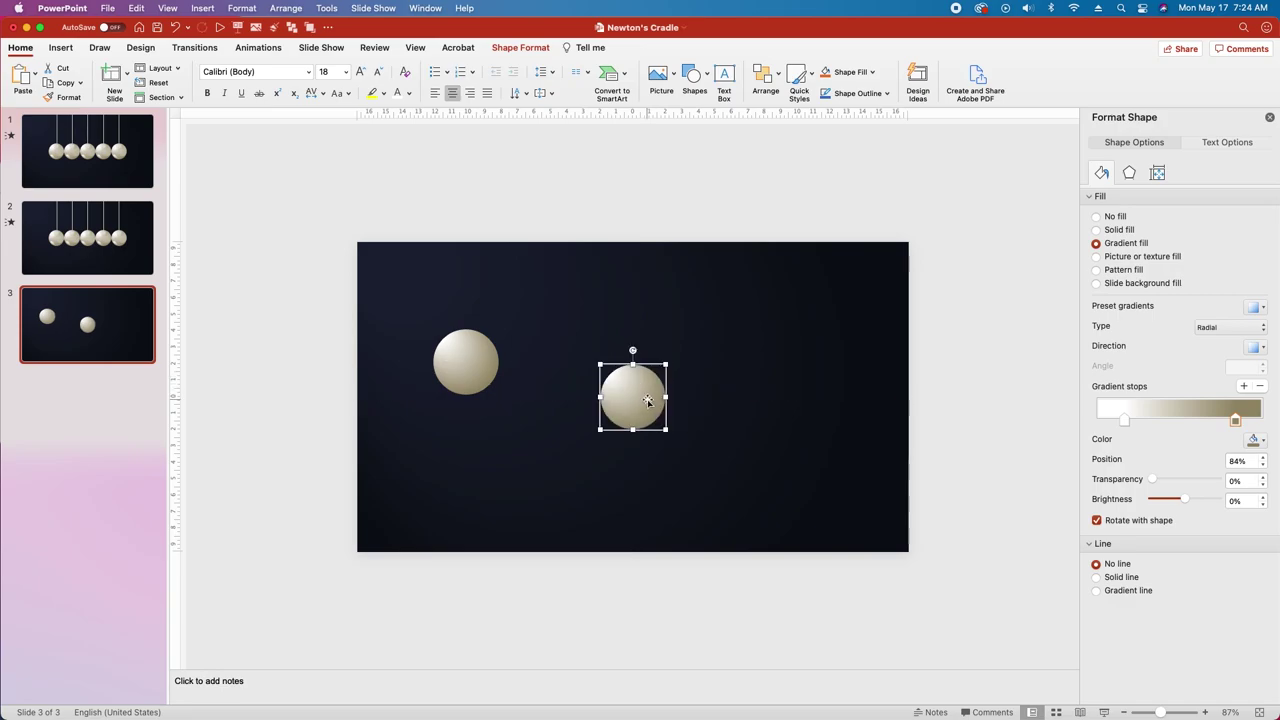
key(super+v)
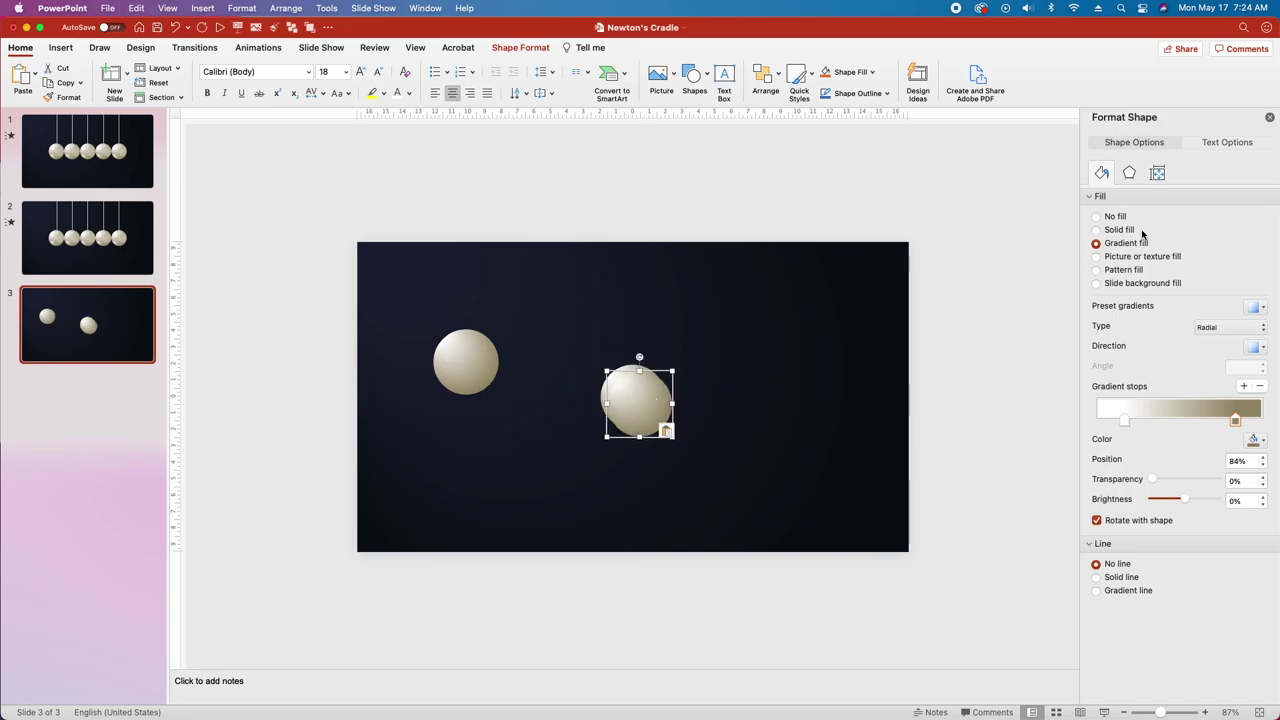
Shrink a copy to 2 cm height and place it over the larger ball.
click(1157, 174)
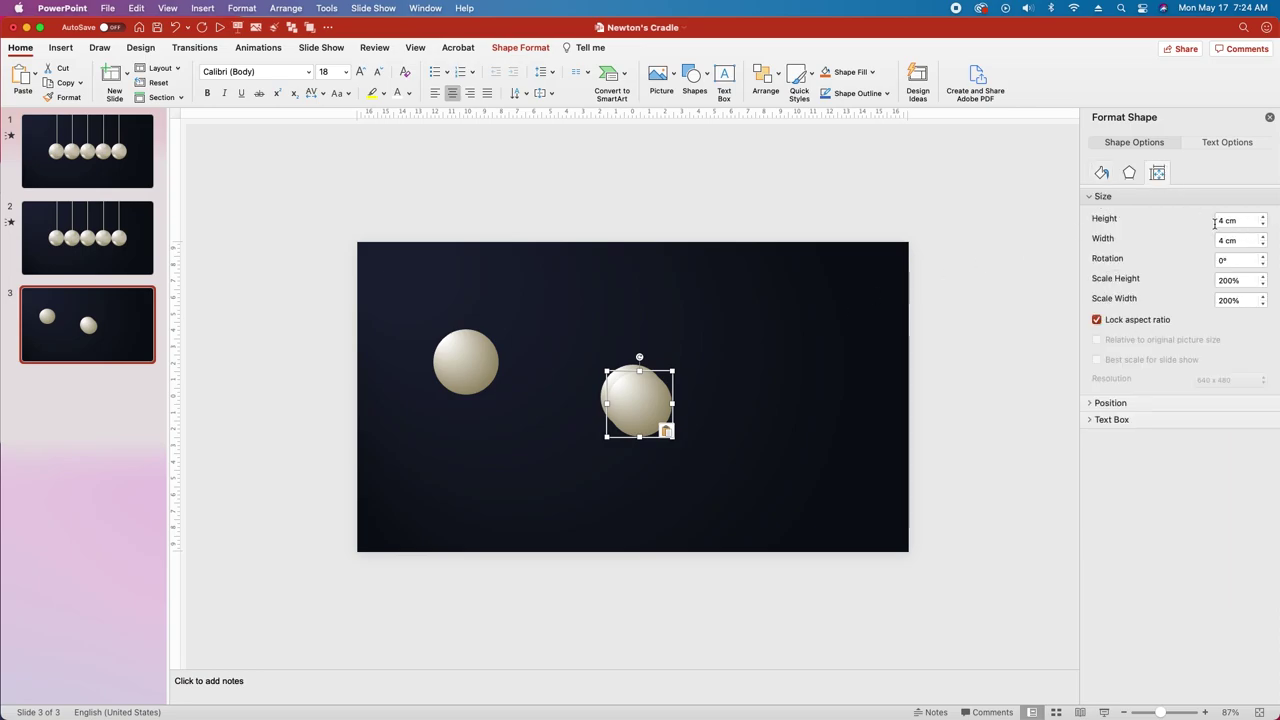
click(1218, 220)
text(2)
key(Return)
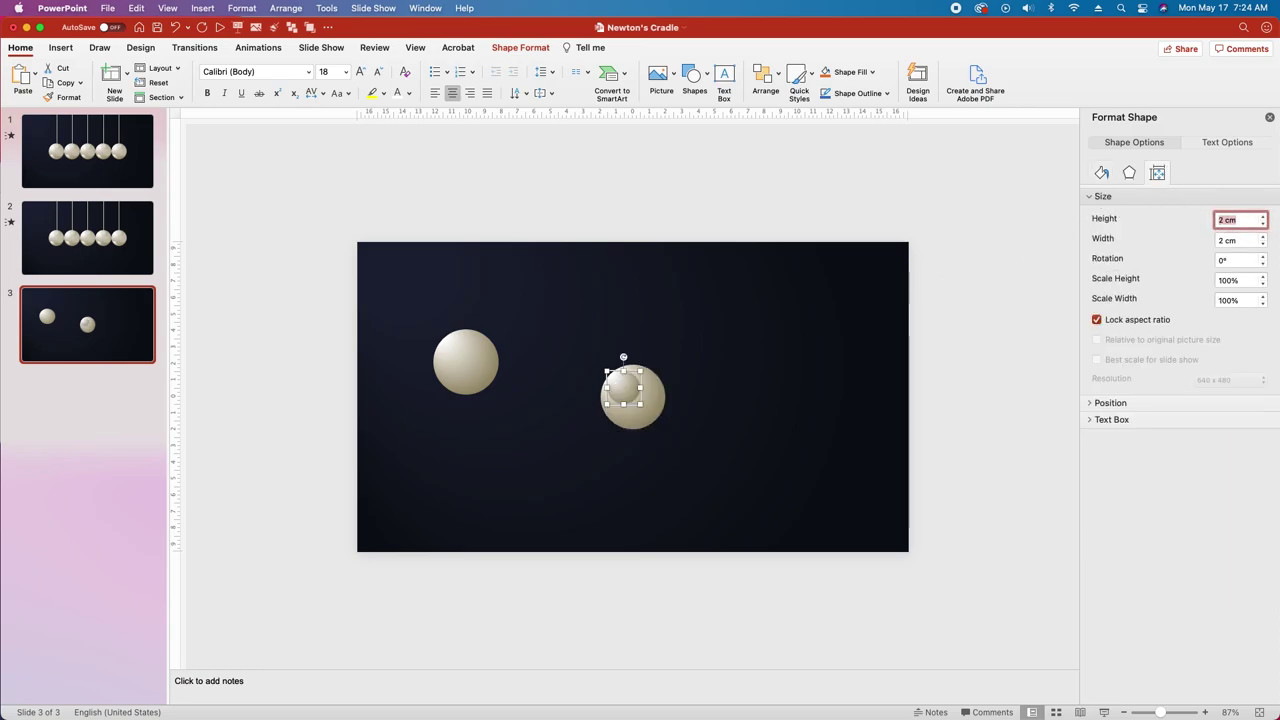
drag(623, 388, 628, 385)
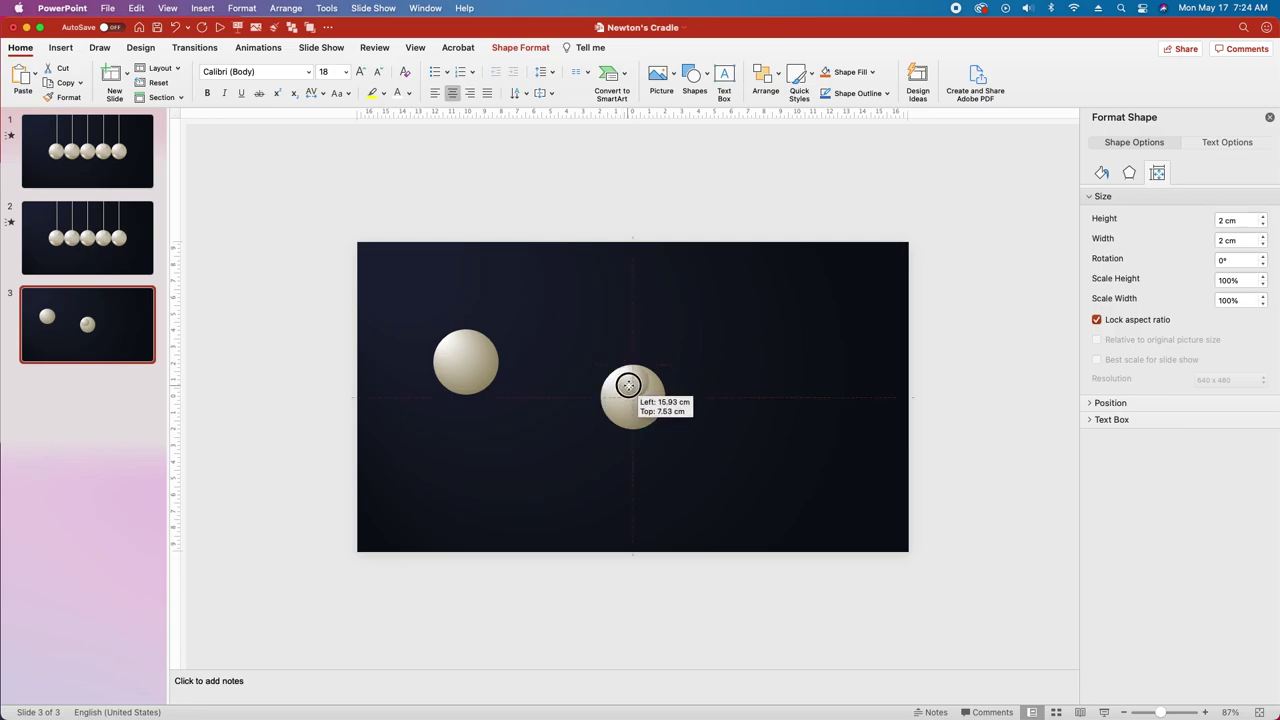
drag(628, 385, 646, 494)
scroll(638, 393, up, 5)
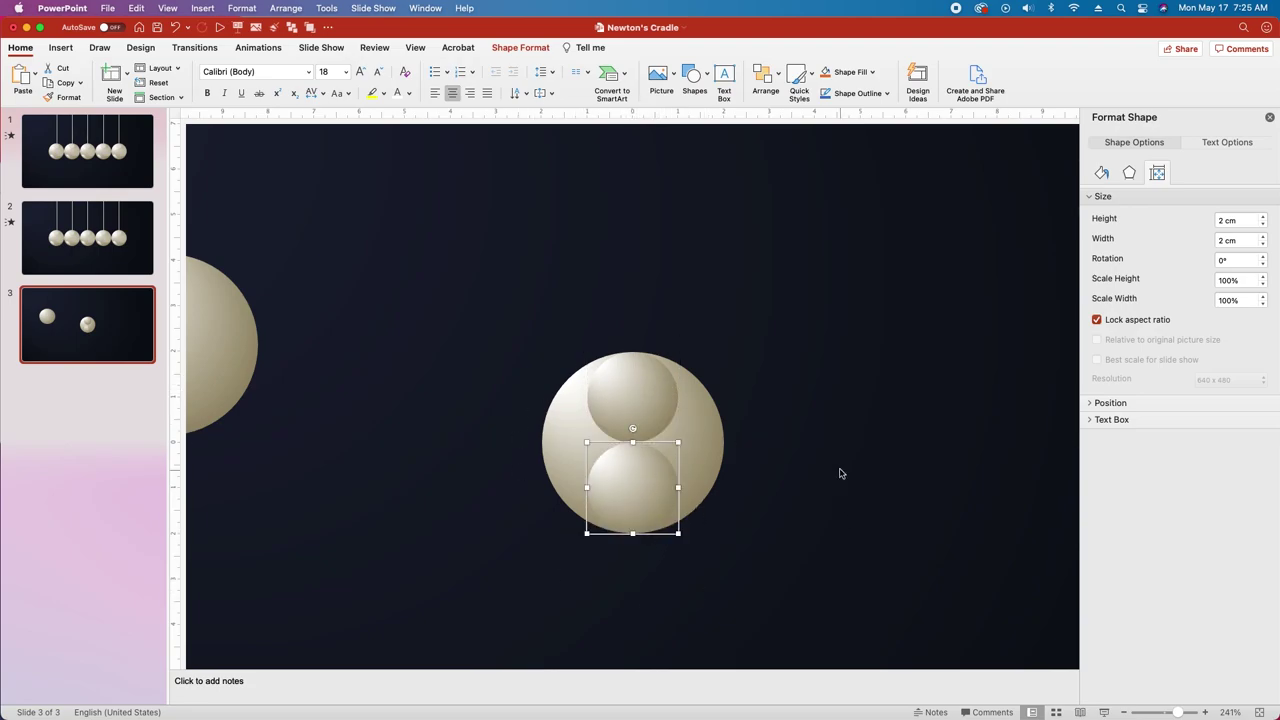
Fragment the overlapping large ball and both small balls with Merge Shapes.
drag(434, 260, 866, 641)
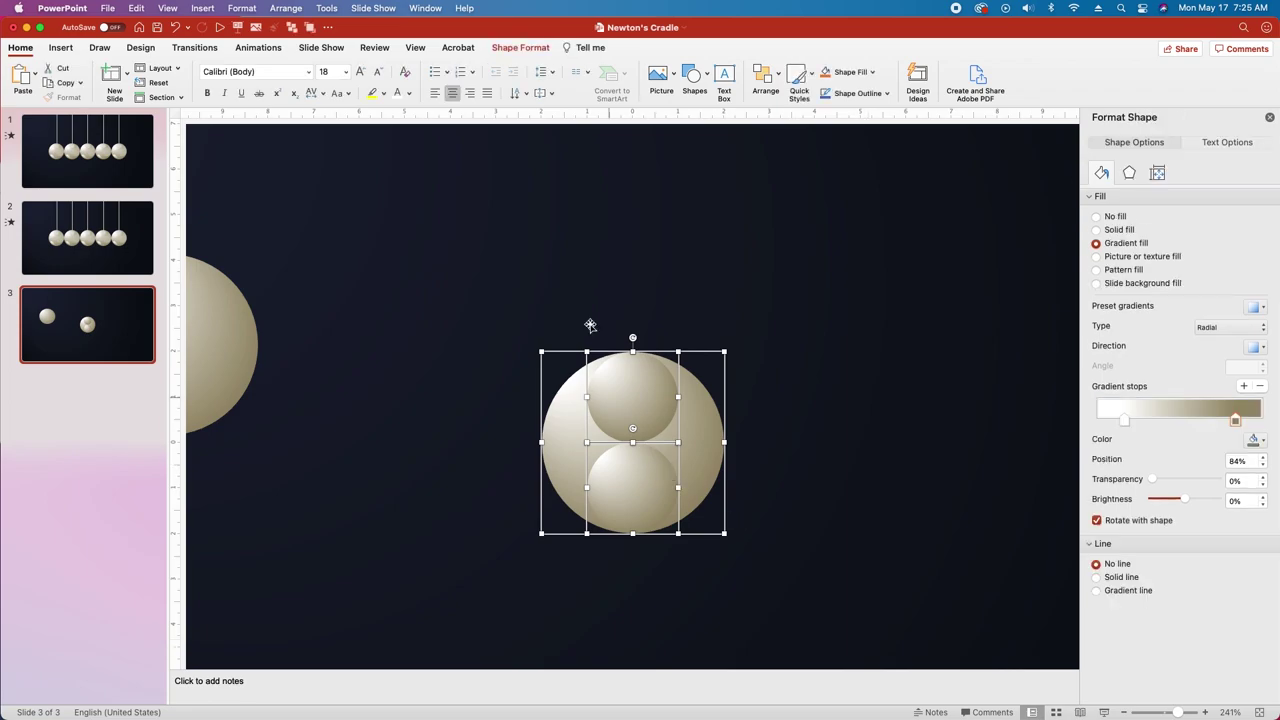
click(520, 47)
click(201, 94)
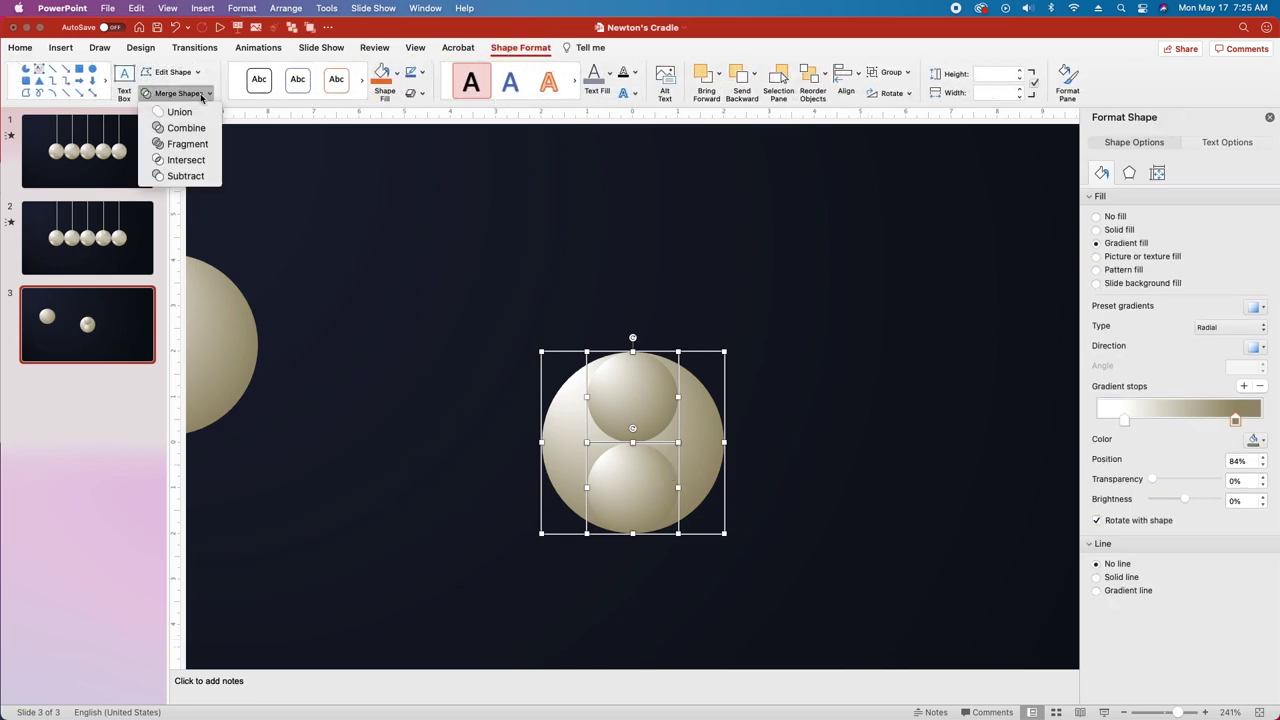
click(188, 143)
click(918, 322)
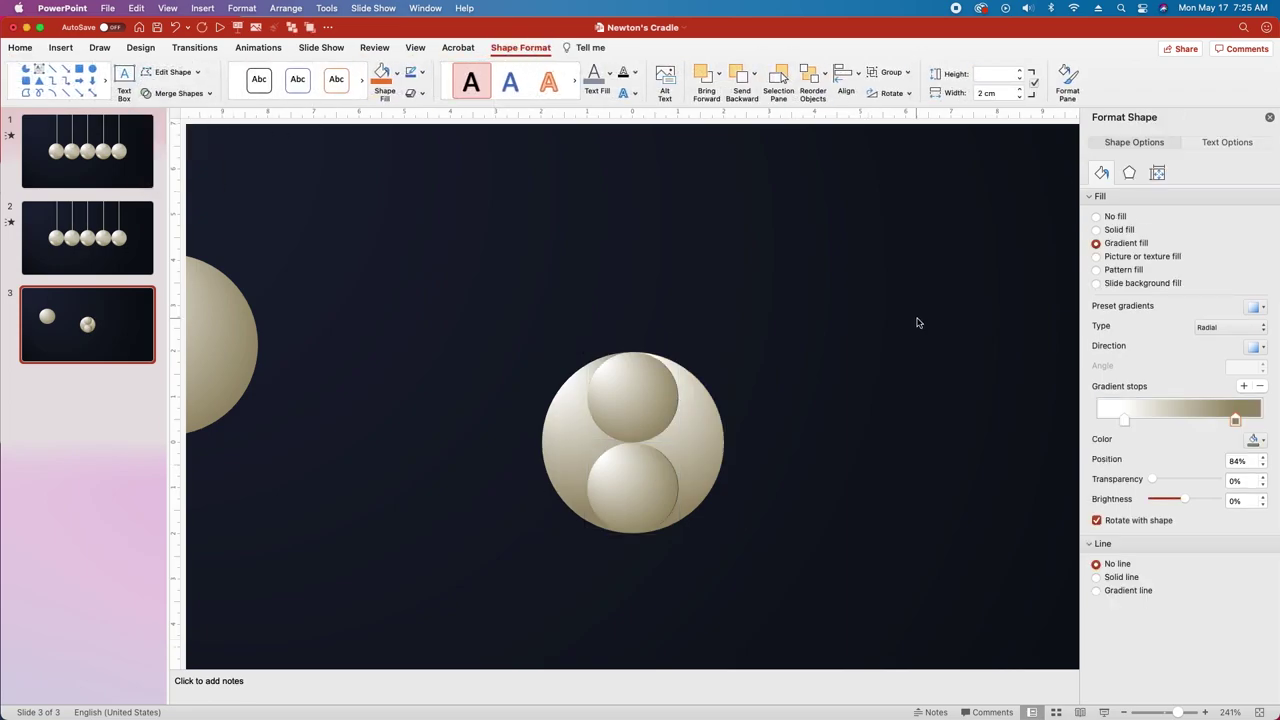
Union the right-hand fragments into one crescent, move it right, and delete the leftovers.
click(713, 435)
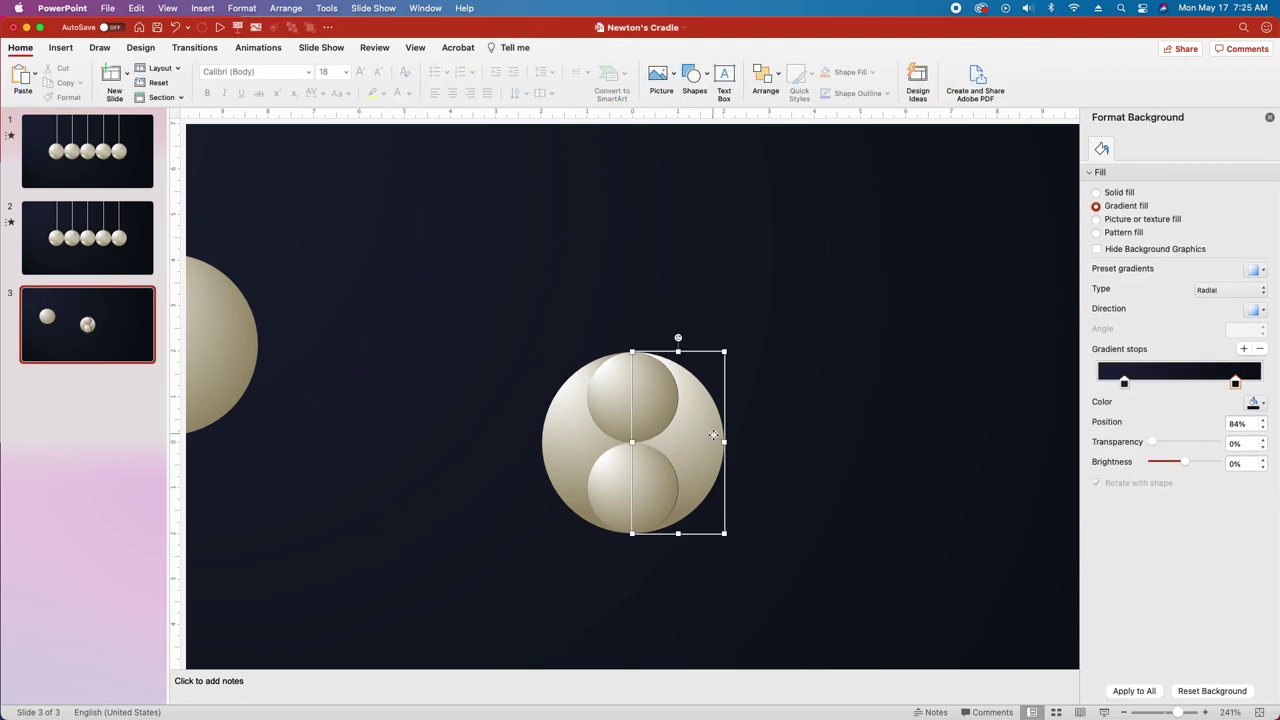
shift+click(615, 500)
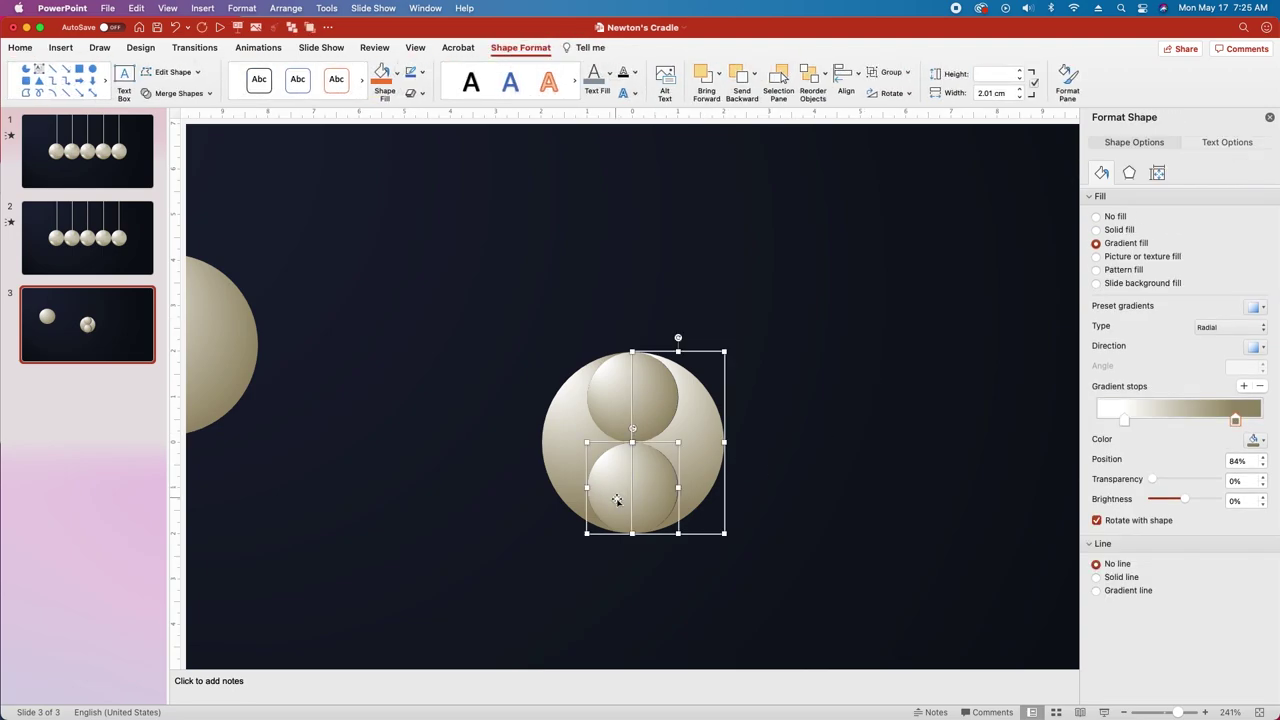
click(204, 94)
click(198, 109)
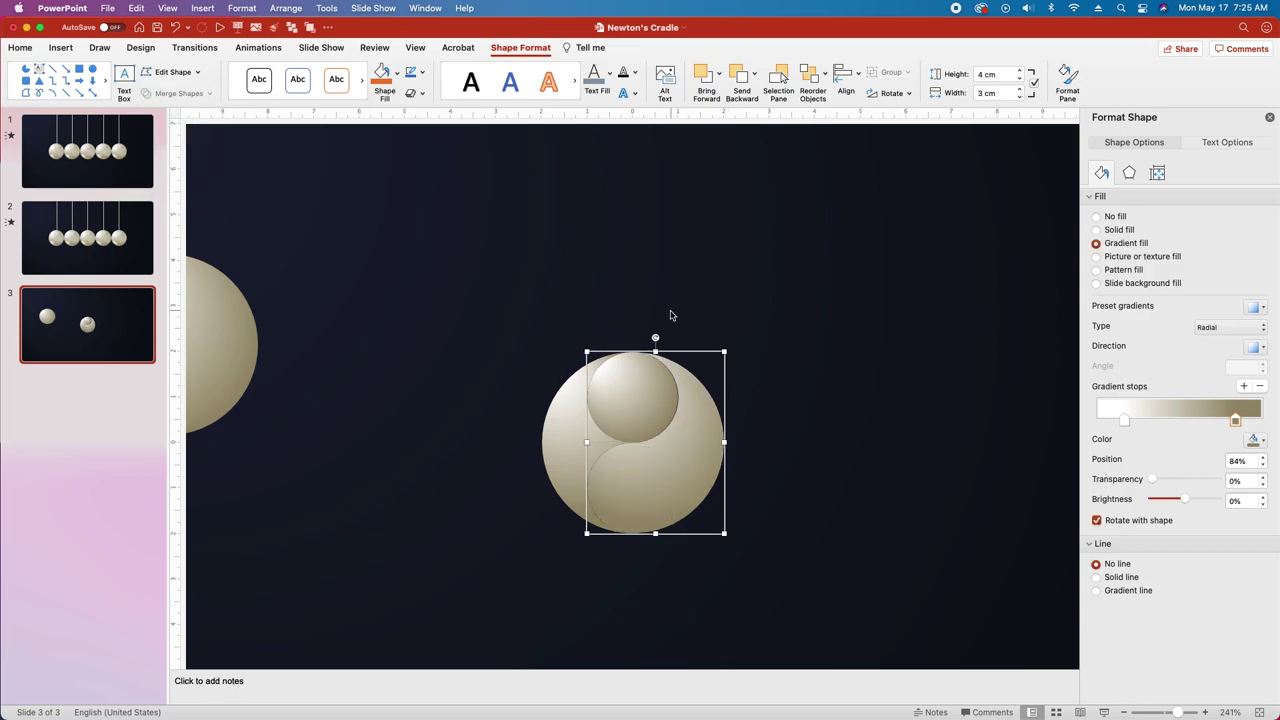
drag(684, 477, 803, 478)
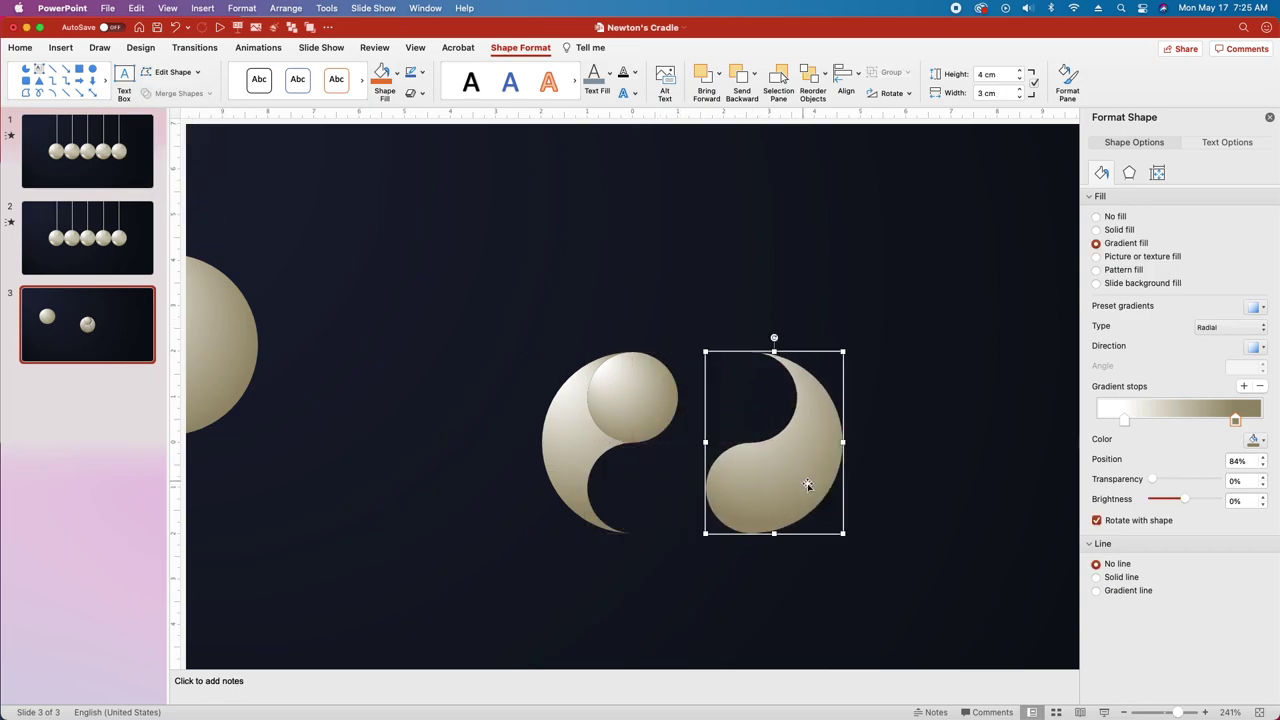
drag(475, 291, 702, 581)
key(Delete)
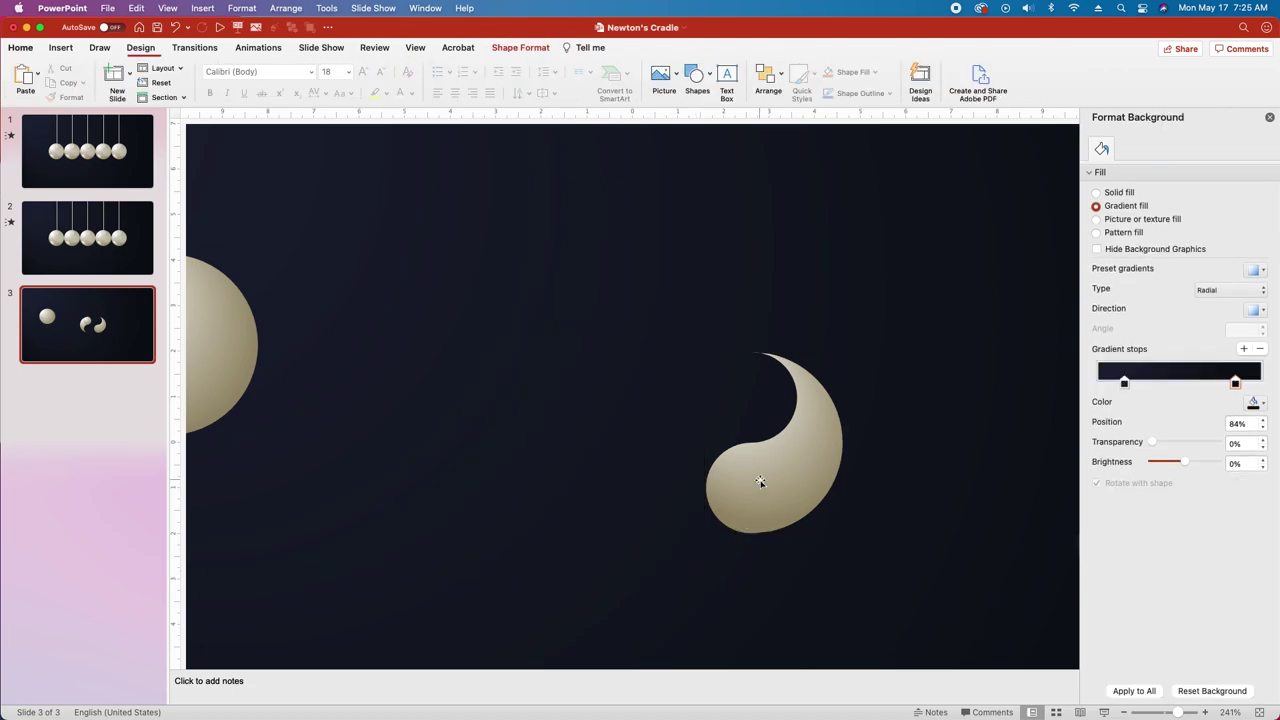
Switch the crescent to a linear gradient with a fully transparent light stop at 0%.
click(757, 484)
drag(607, 490, 557, 494)
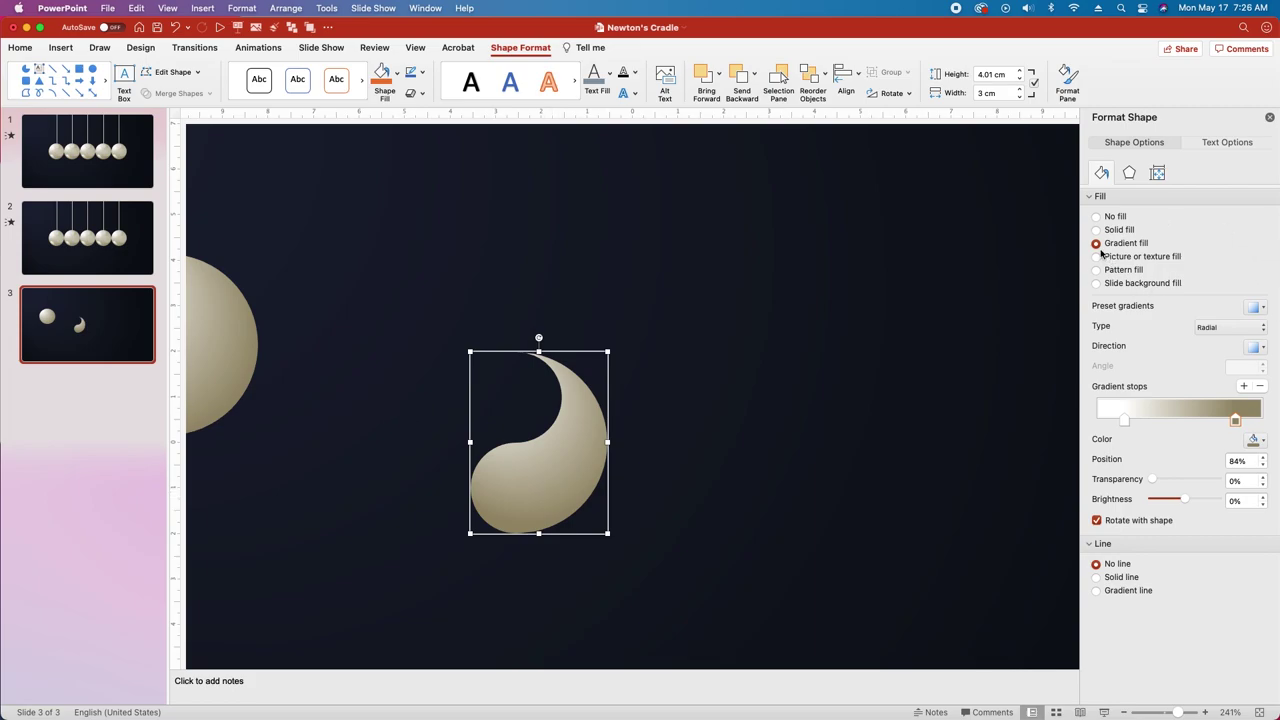
click(1260, 328)
click(1241, 320)
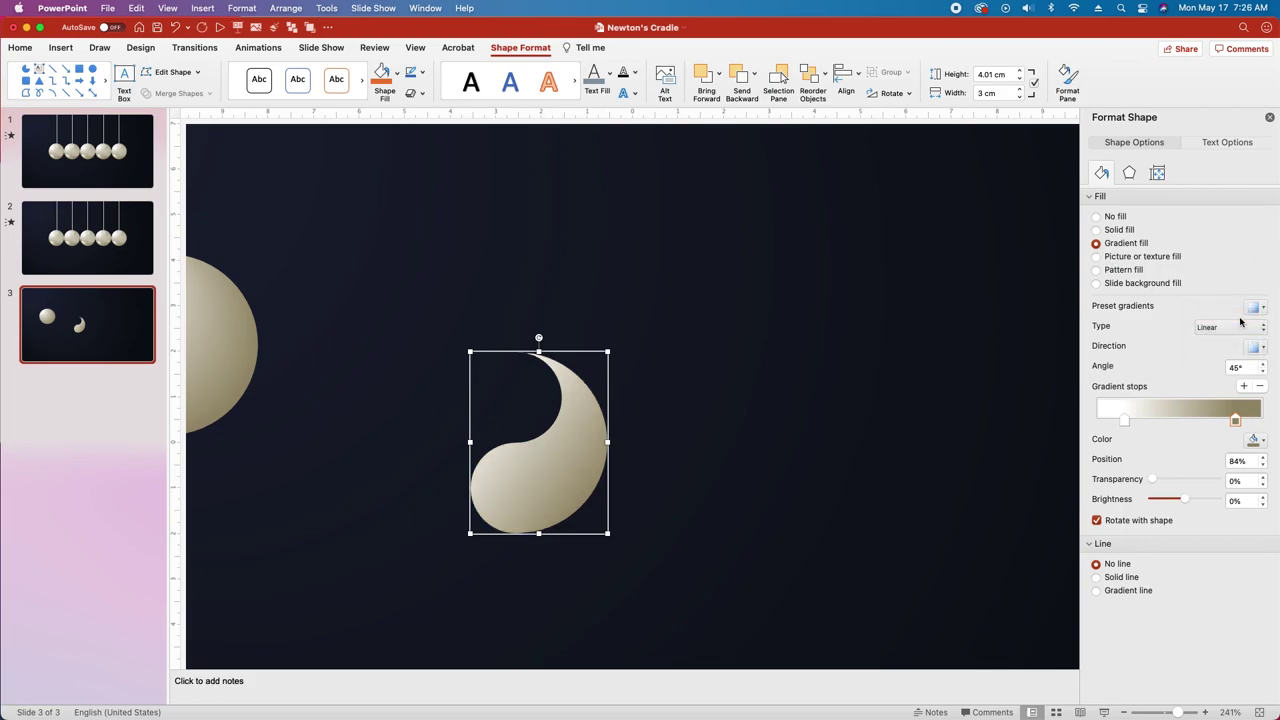
drag(1123, 421, 1063, 423)
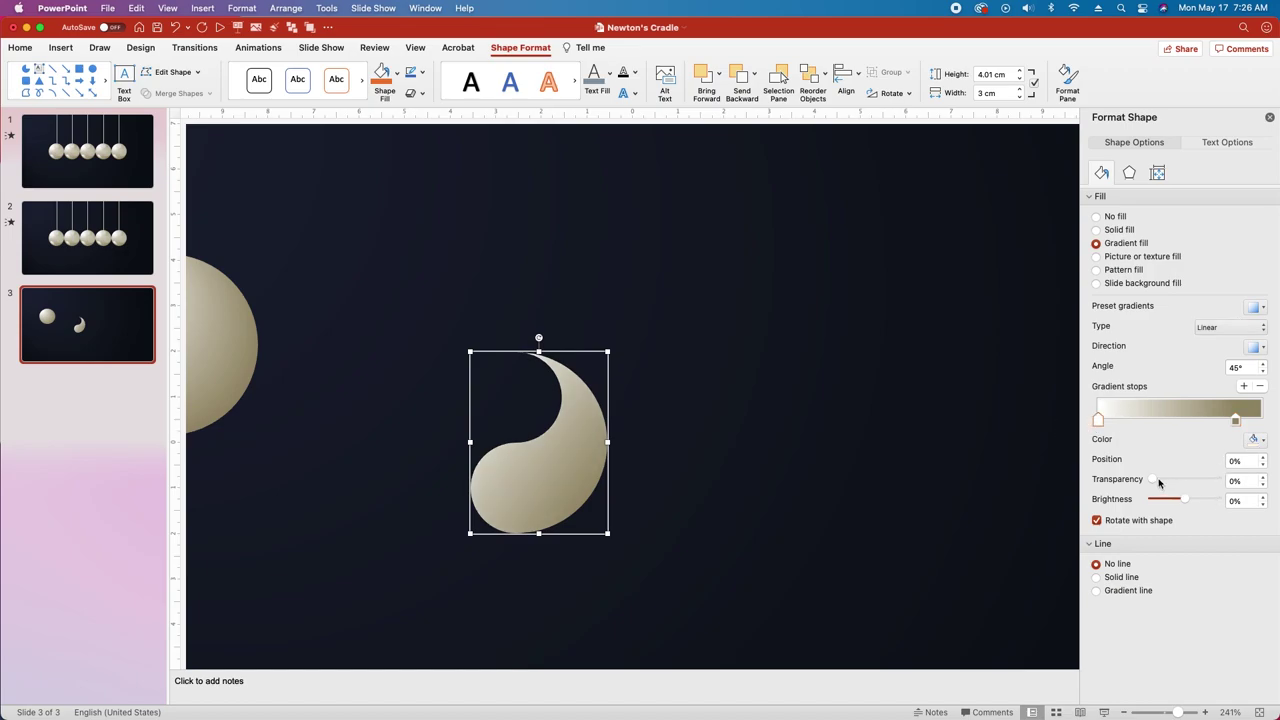
drag(1159, 483, 1277, 503)
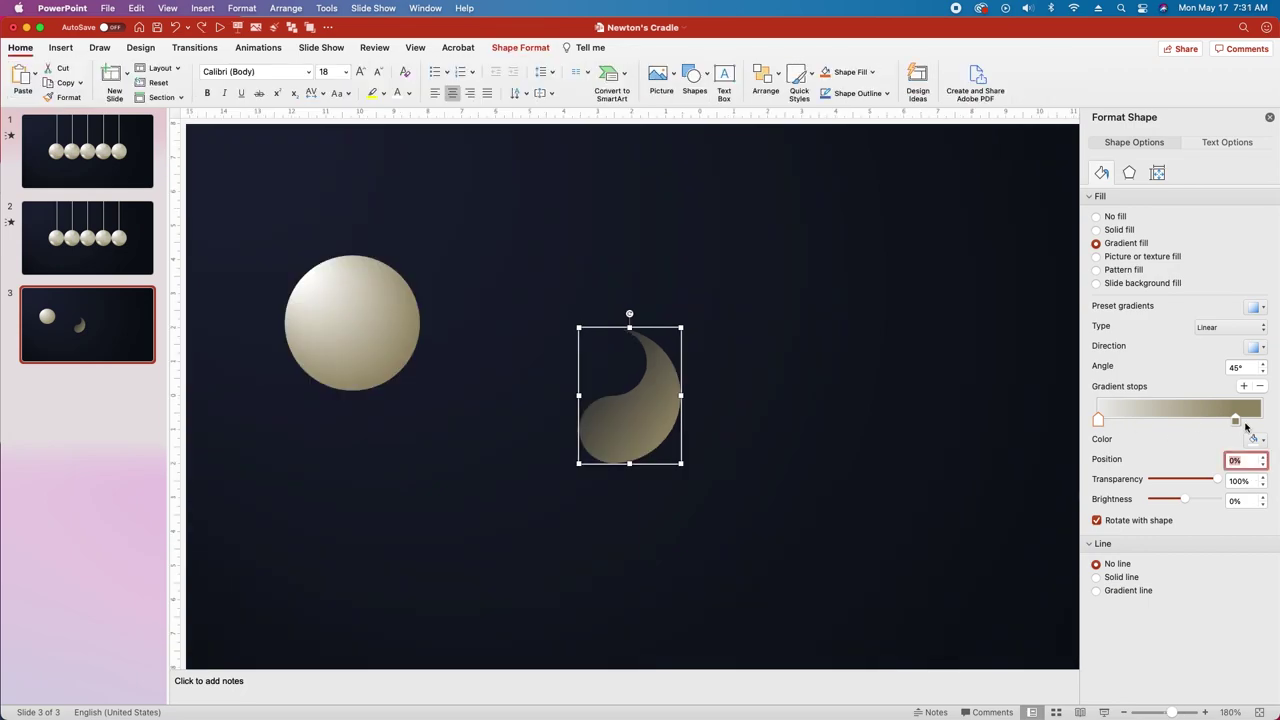
Make the right stop white at 70% position, 70% transparency; copy the ball rightward.
click(1235, 421)
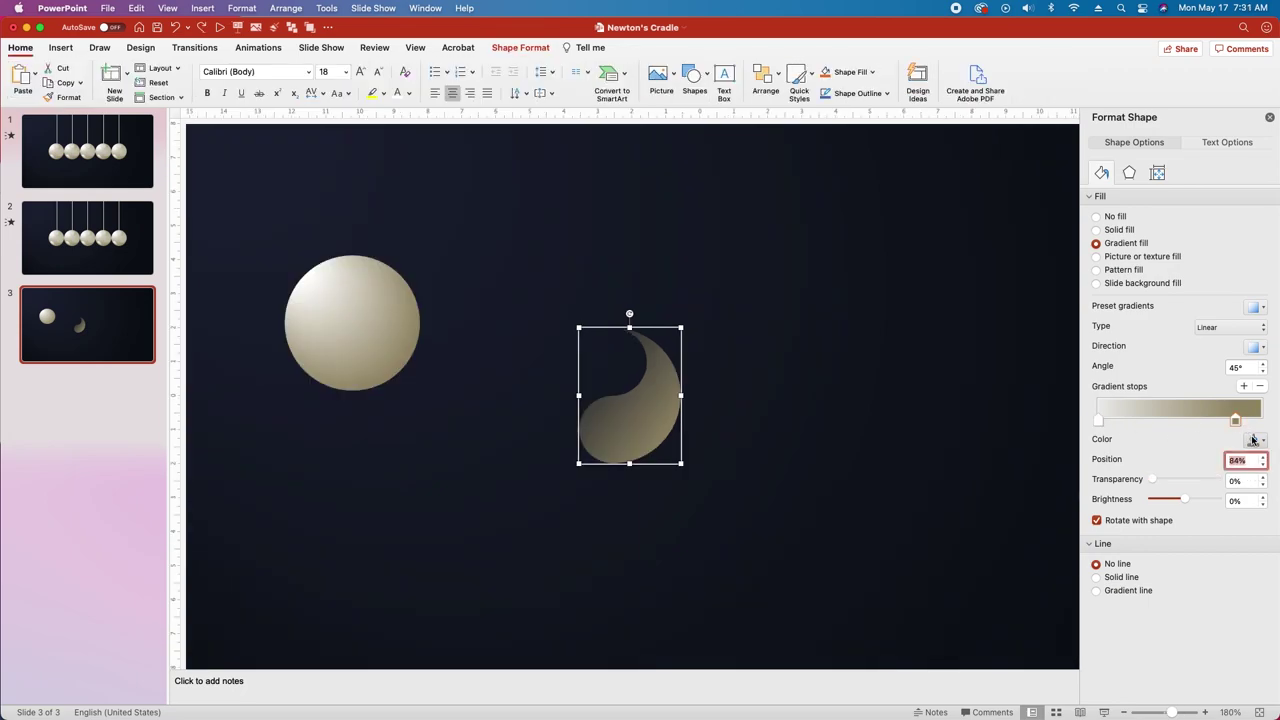
click(1255, 440)
click(1160, 477)
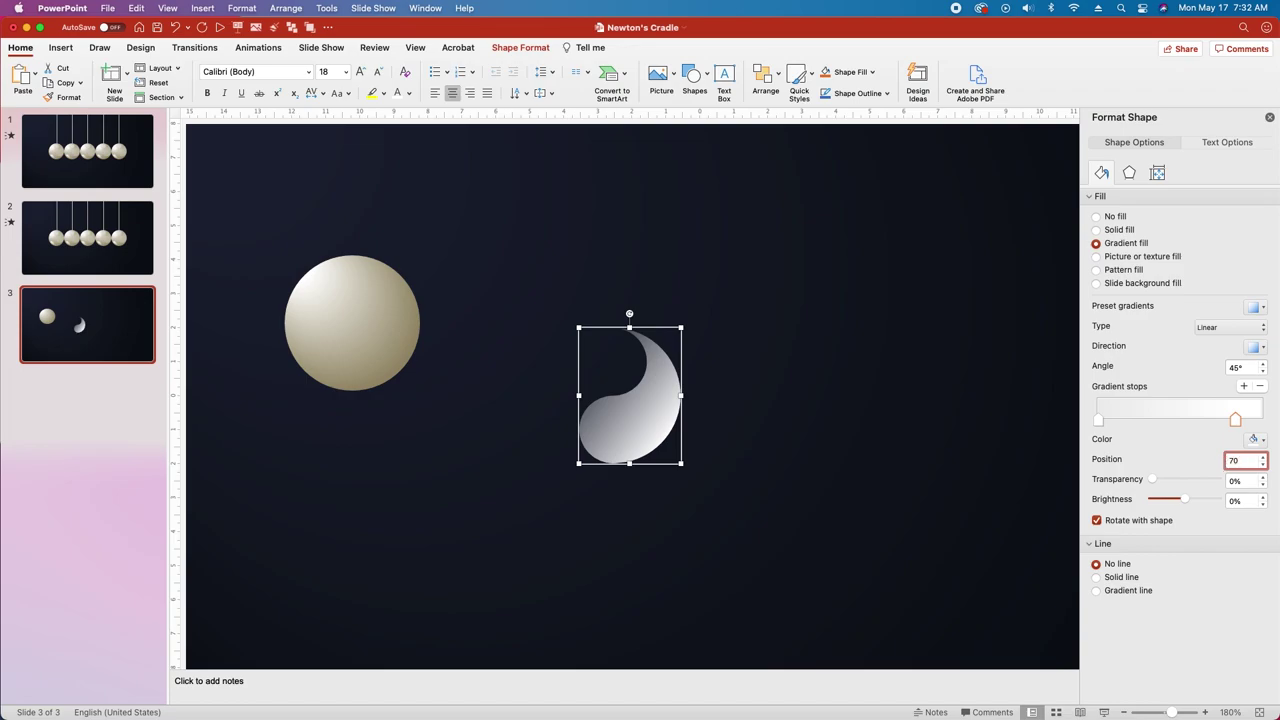
text(70)
key(Return)
click(1234, 481)
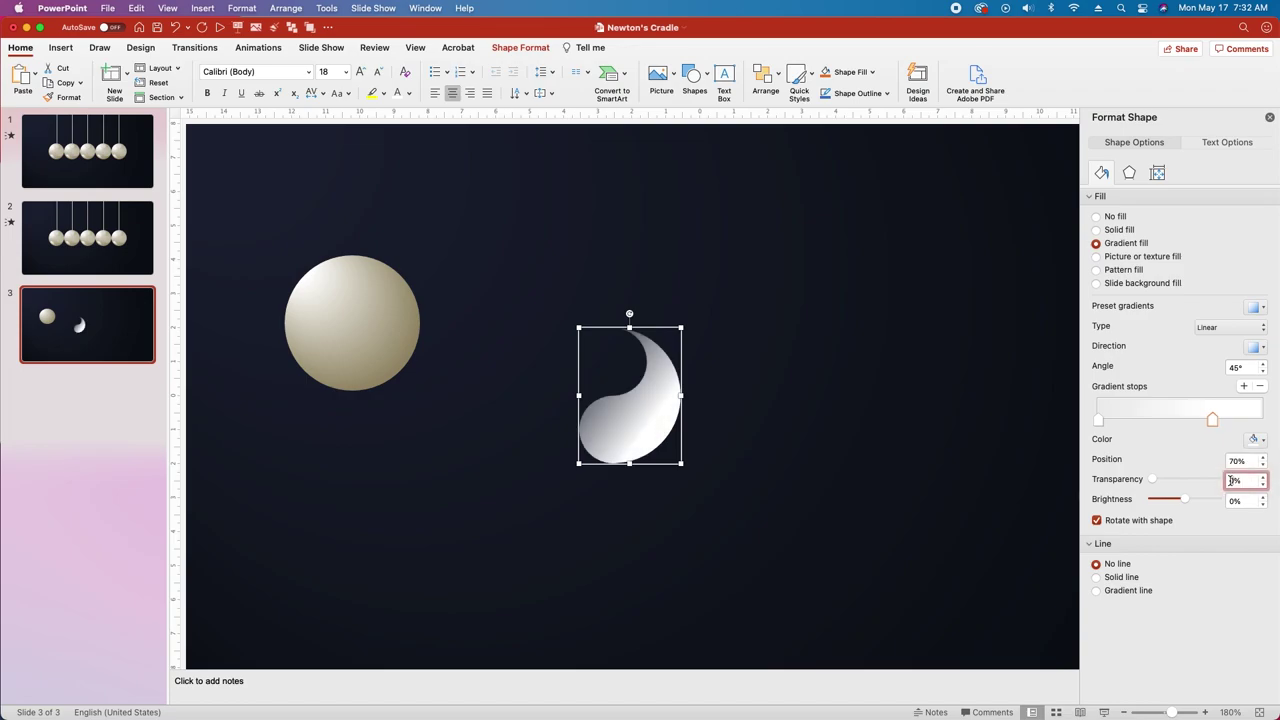
text(70)
key(Return)
click(327, 337)
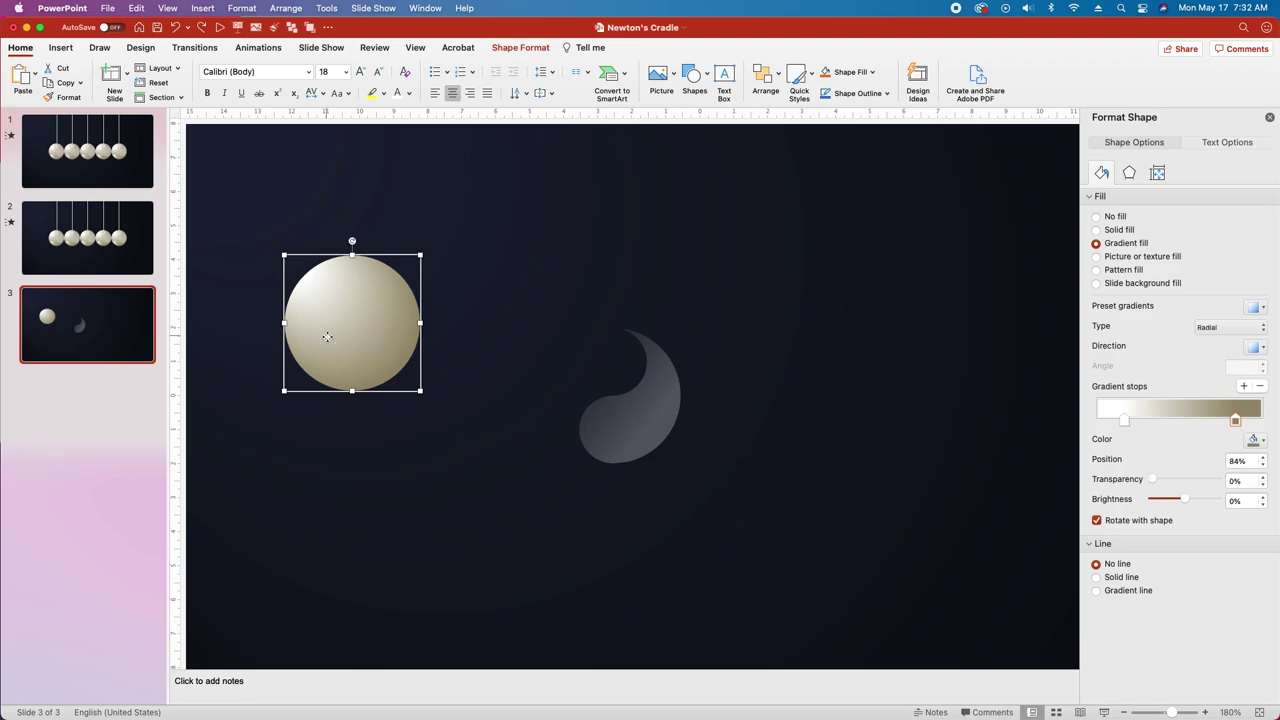
drag(334, 343, 833, 424)
Paste a copy of the crescent over the duplicated ball and rotate it.
click(638, 432)
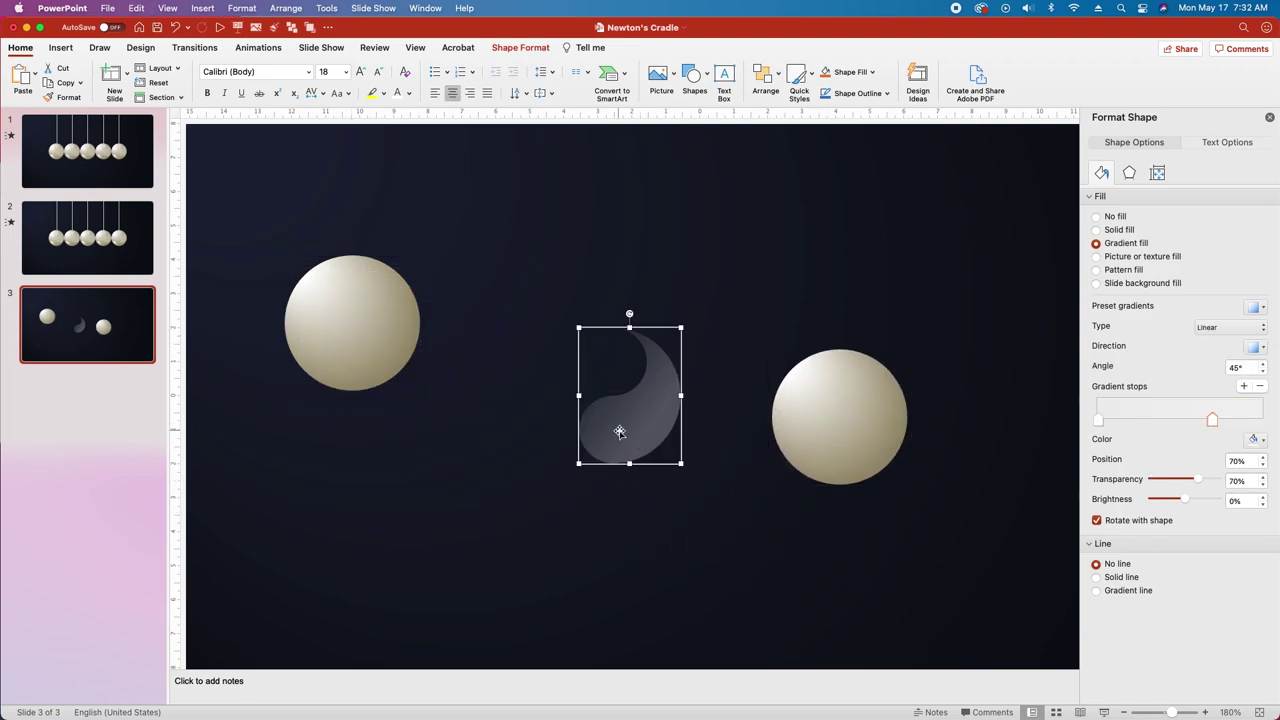
key(super+c)
key(super+v)
drag(629, 443, 853, 433)
drag(866, 309, 848, 313)
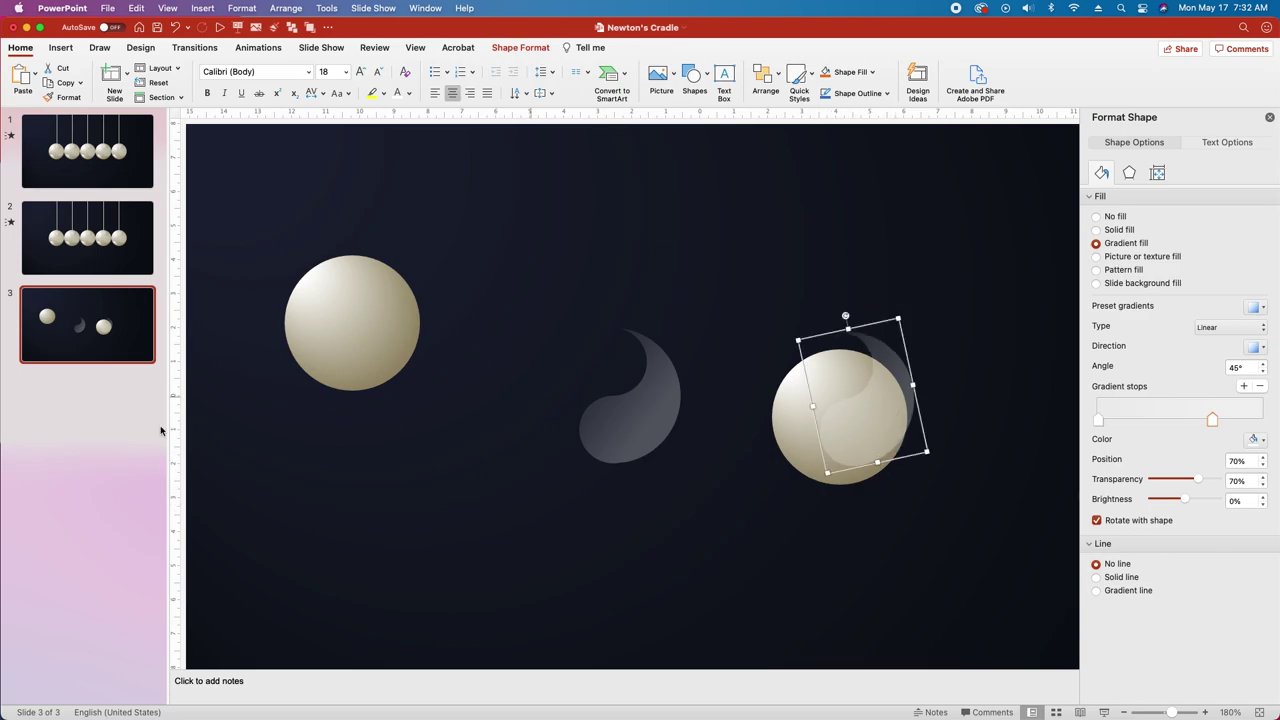
click(78, 224)
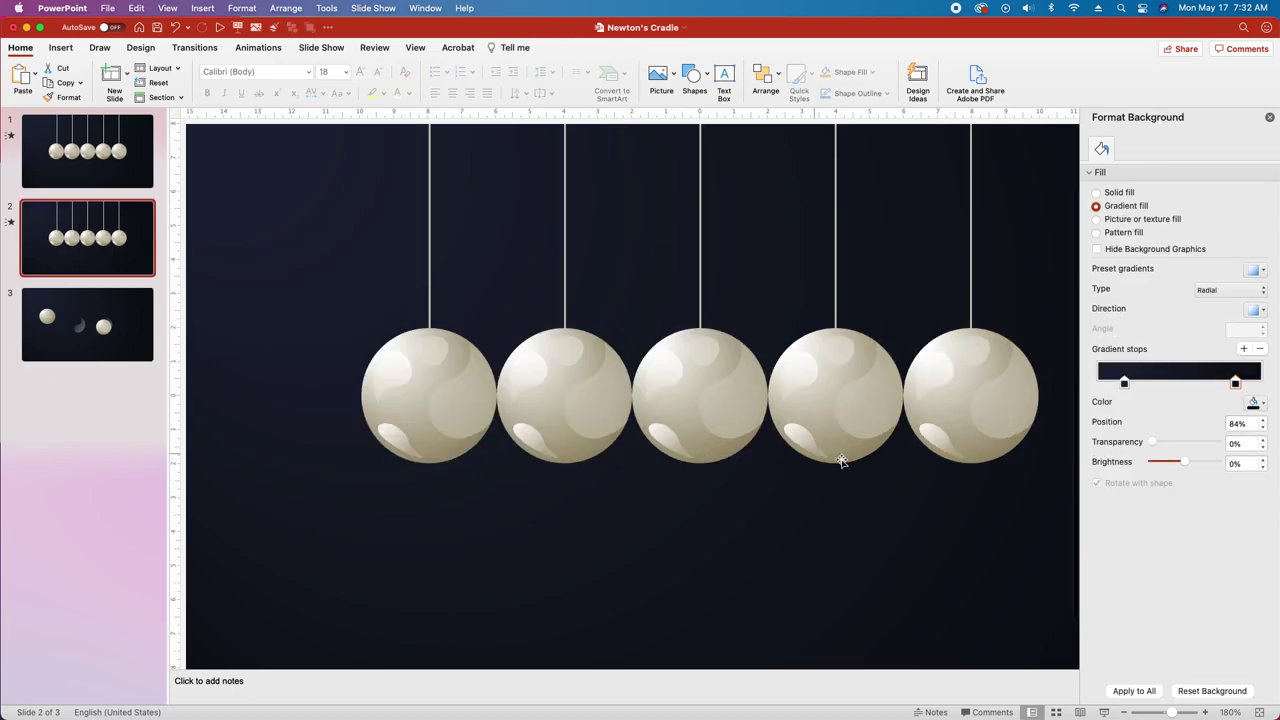
click(126, 347)
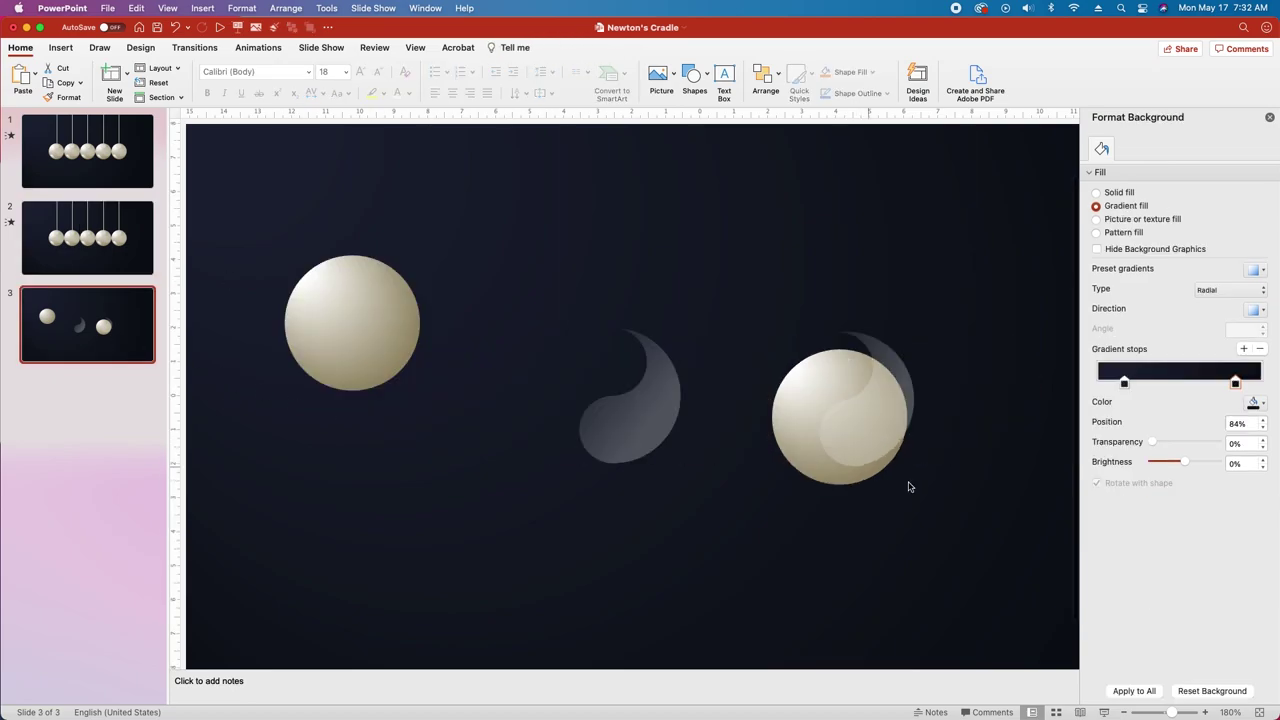
Intersect the crescent copy with the right ball to leave a small highlight piece.
mouse_move(871, 431)
mouse_down()
mouse_move(857, 431)
mouse_move(868, 428)
mouse_up()
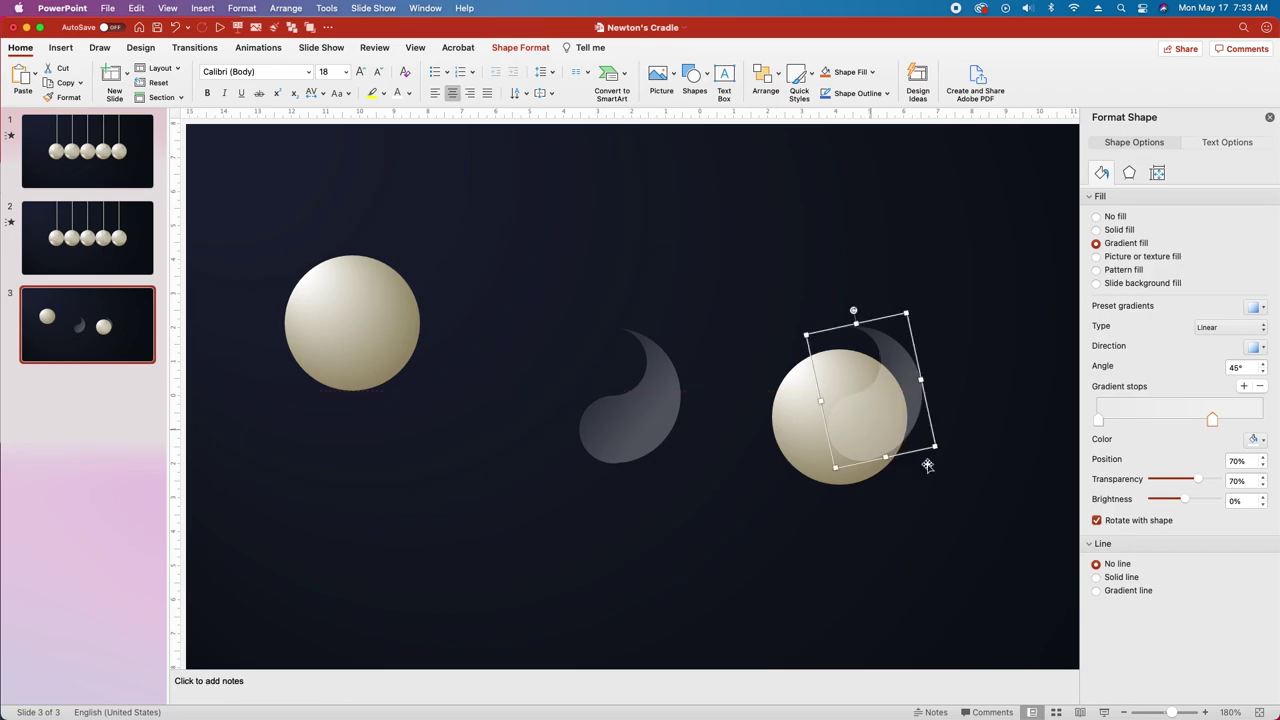
shift+click(801, 419)
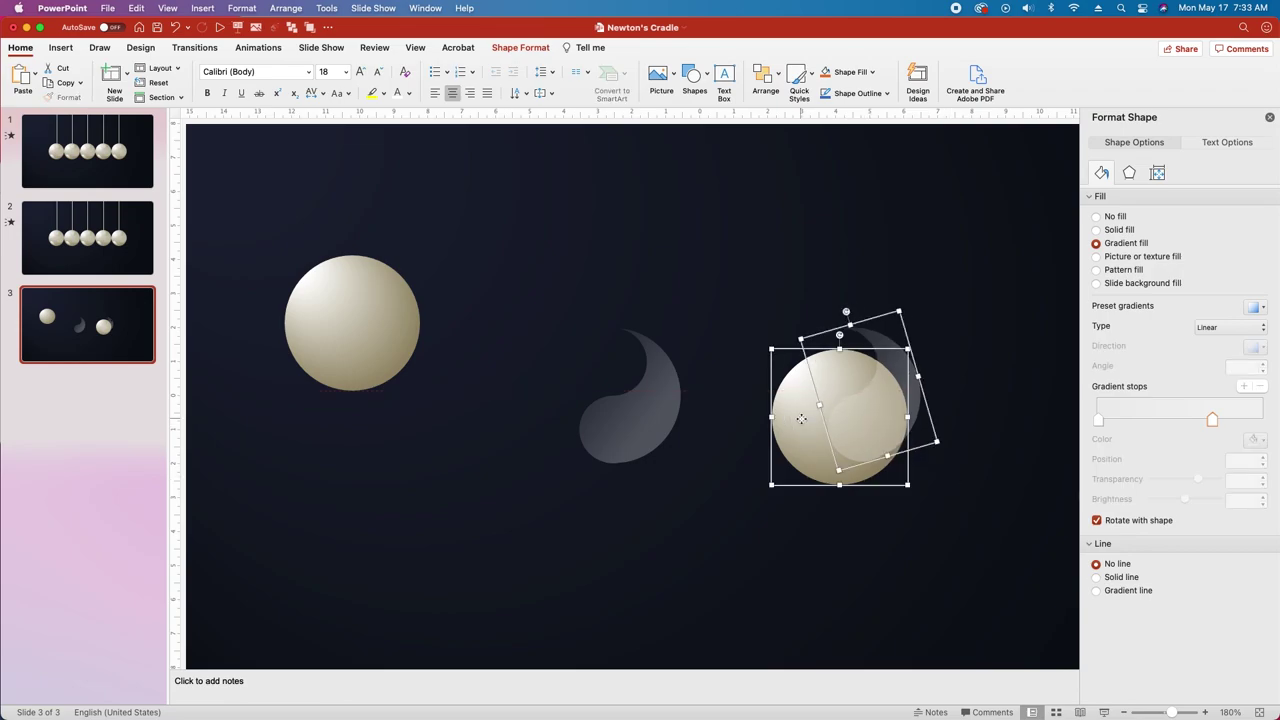
click(520, 48)
click(176, 93)
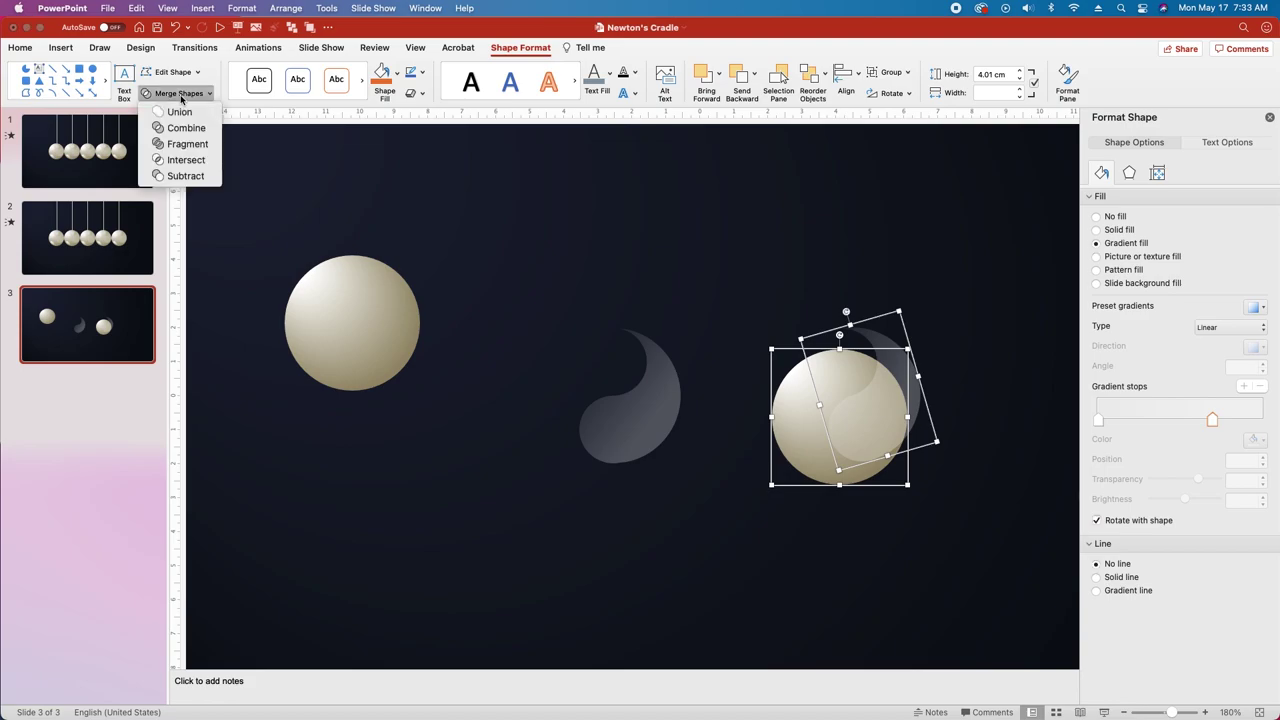
click(186, 160)
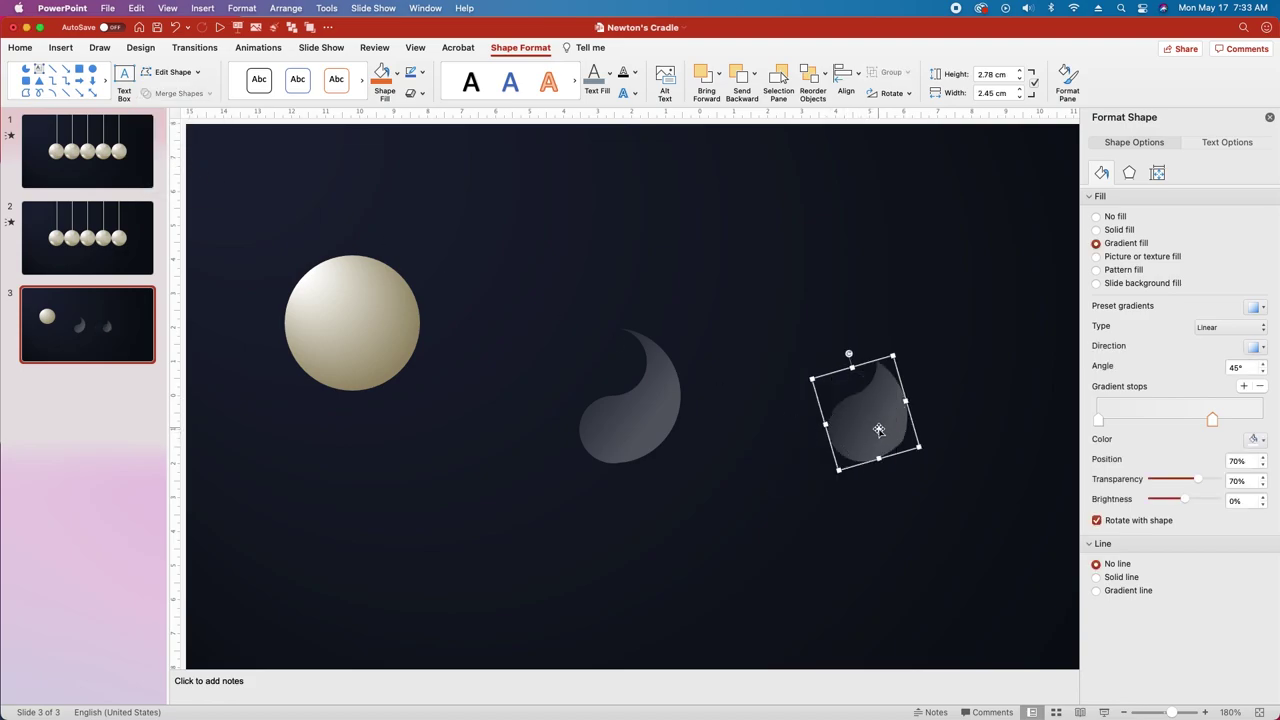
Place the highlight piece on the cream ball's left edge, rotated roughly upside-down.
drag(877, 429, 400, 340)
scroll(366, 257, up, 5)
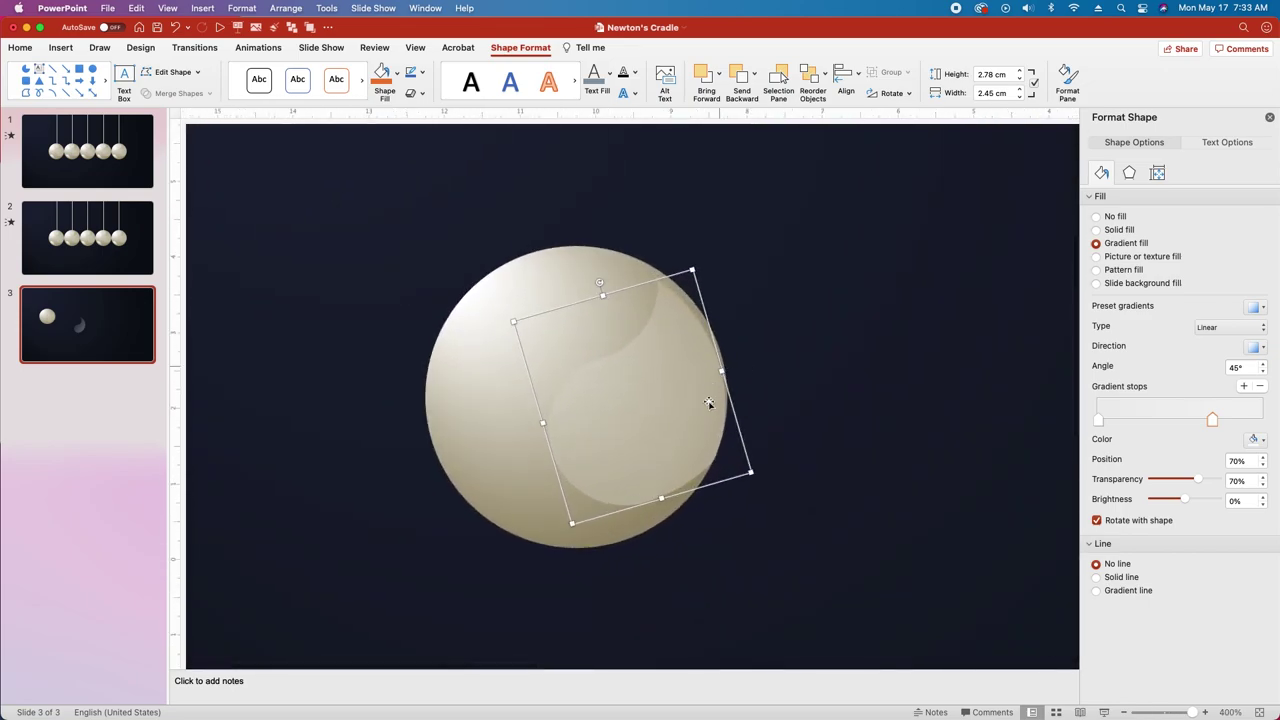
drag(691, 397, 691, 386)
click(628, 248)
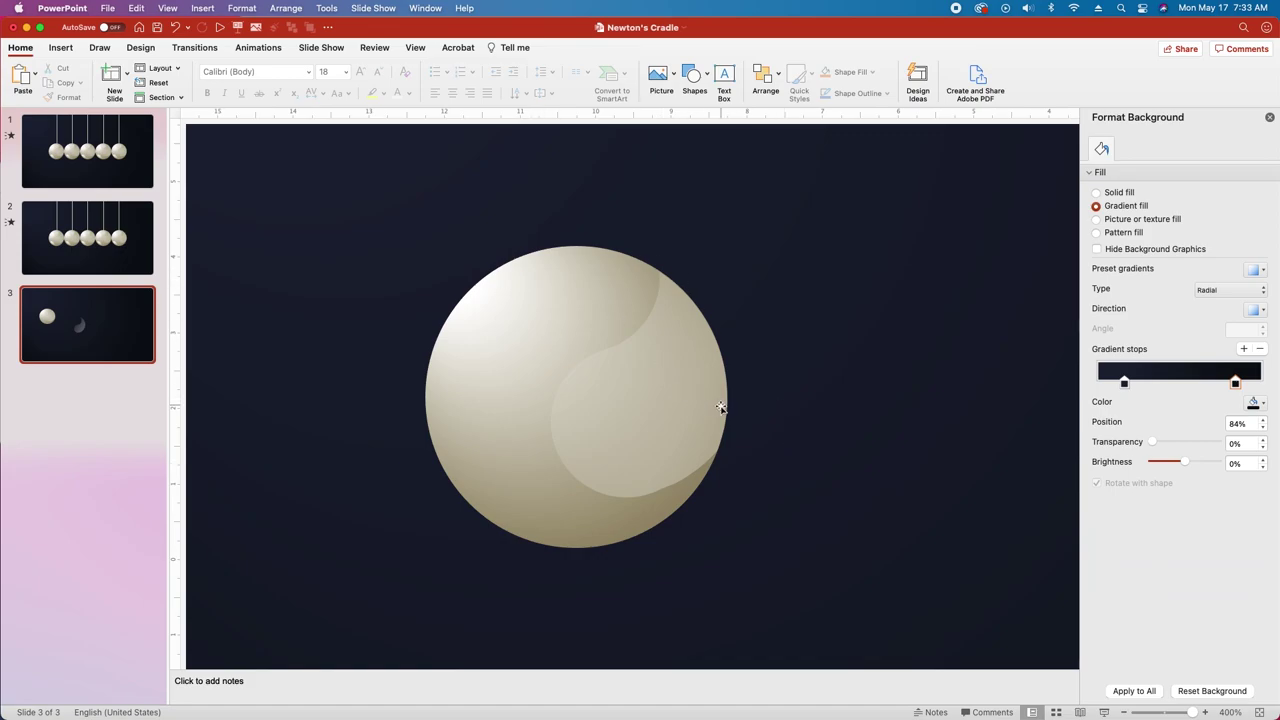
click(630, 405)
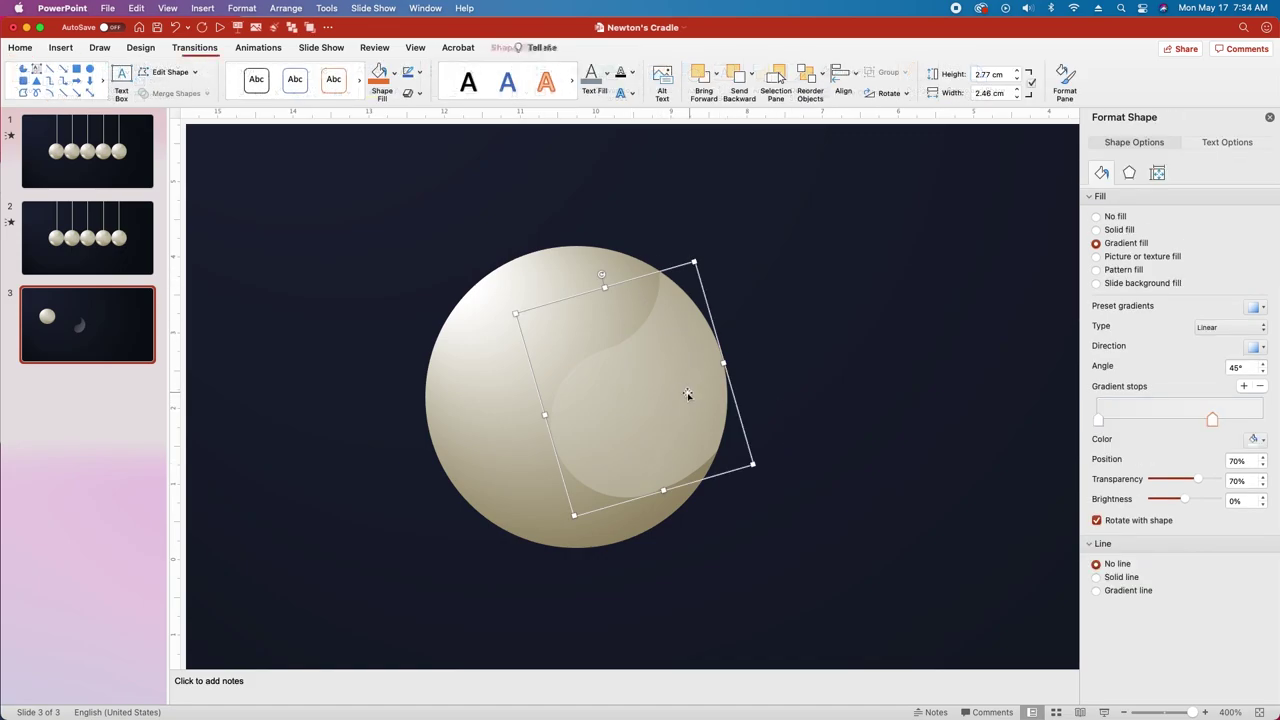
drag(684, 400, 469, 383)
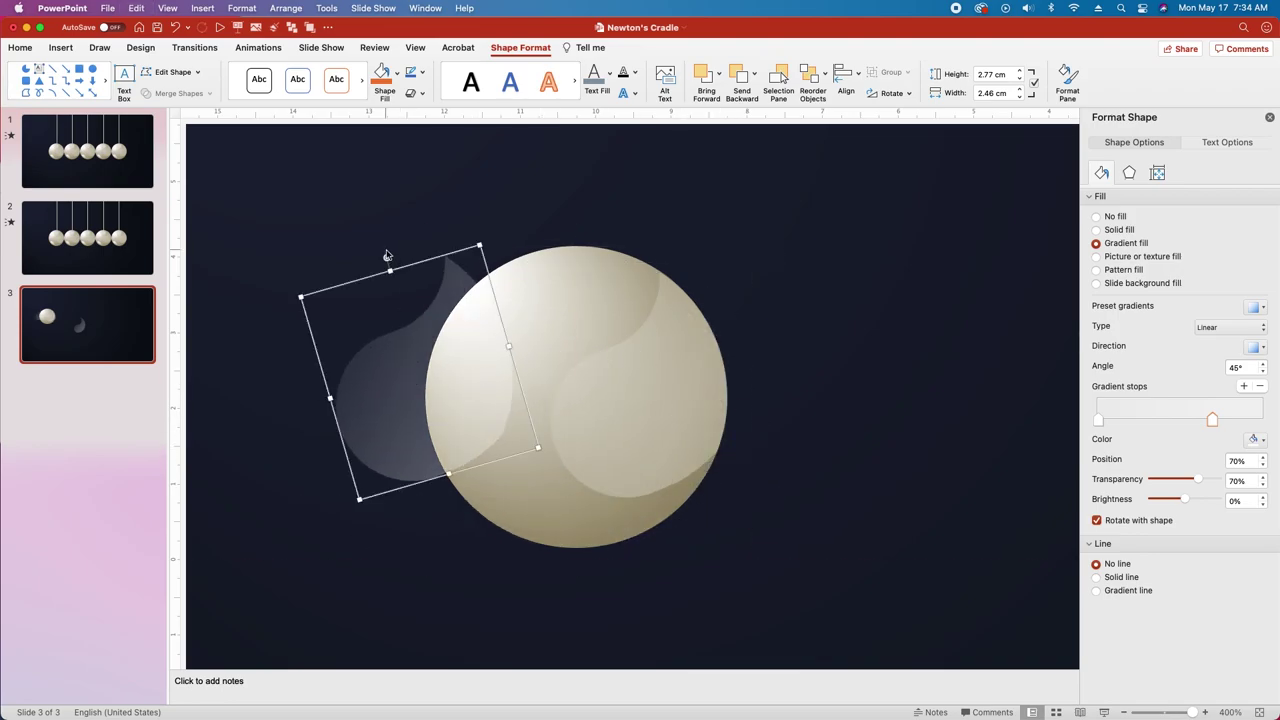
drag(388, 256, 458, 575)
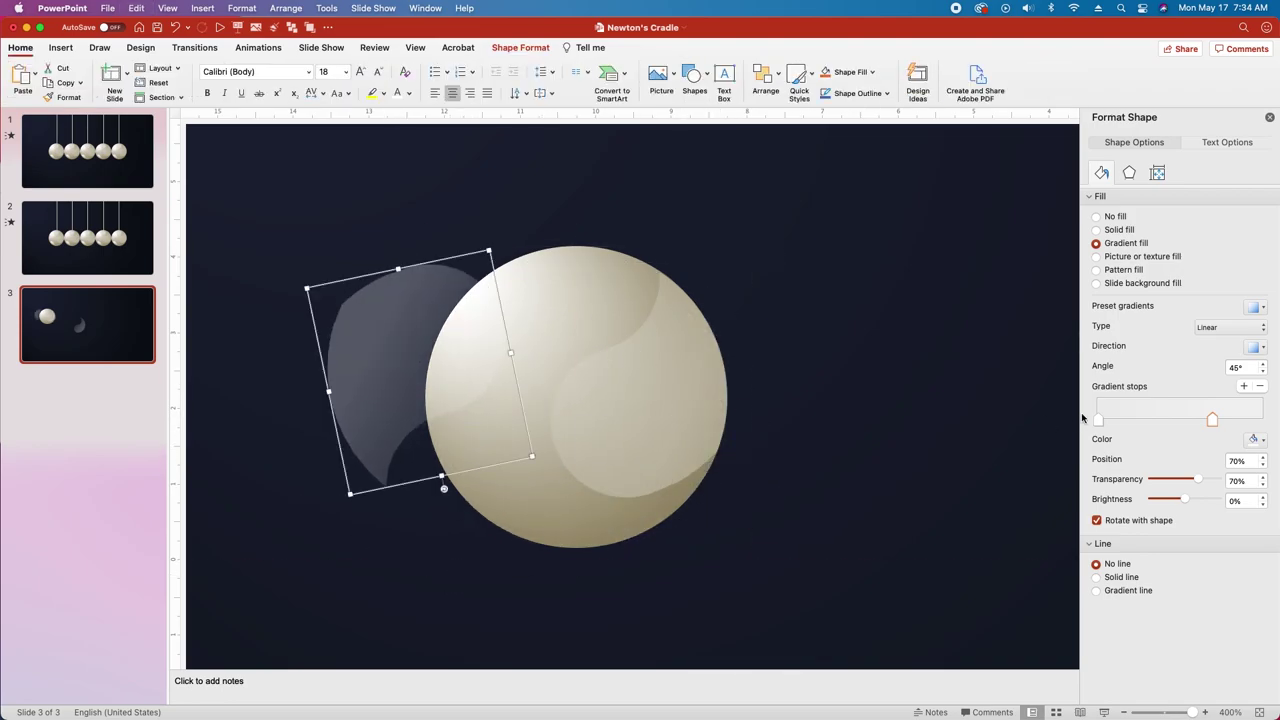
Set the highlight's gradient stop transparencies to 25% and 80%.
click(1097, 420)
click(1238, 481)
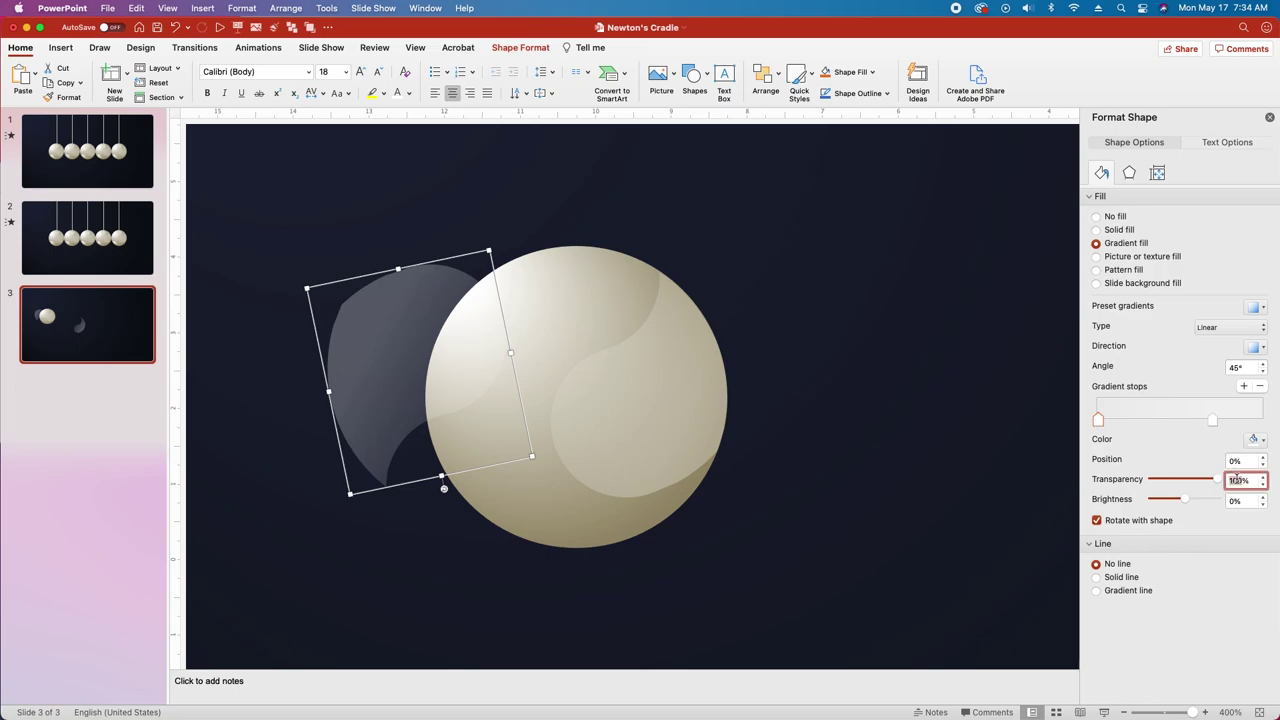
text(25)
key(Return)
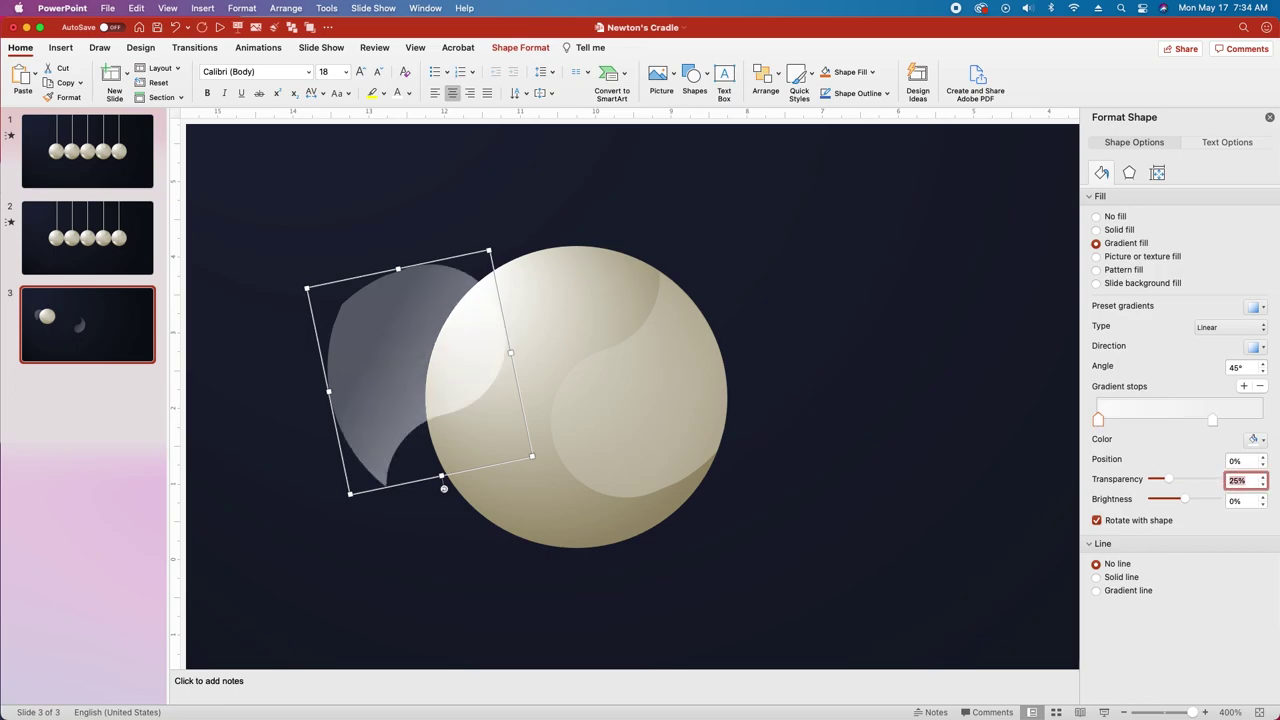
click(1211, 421)
text(80)
key(Return)
Shrink and narrow the highlight on the ball and rotate it about 15° clockwise.
drag(486, 252, 490, 328)
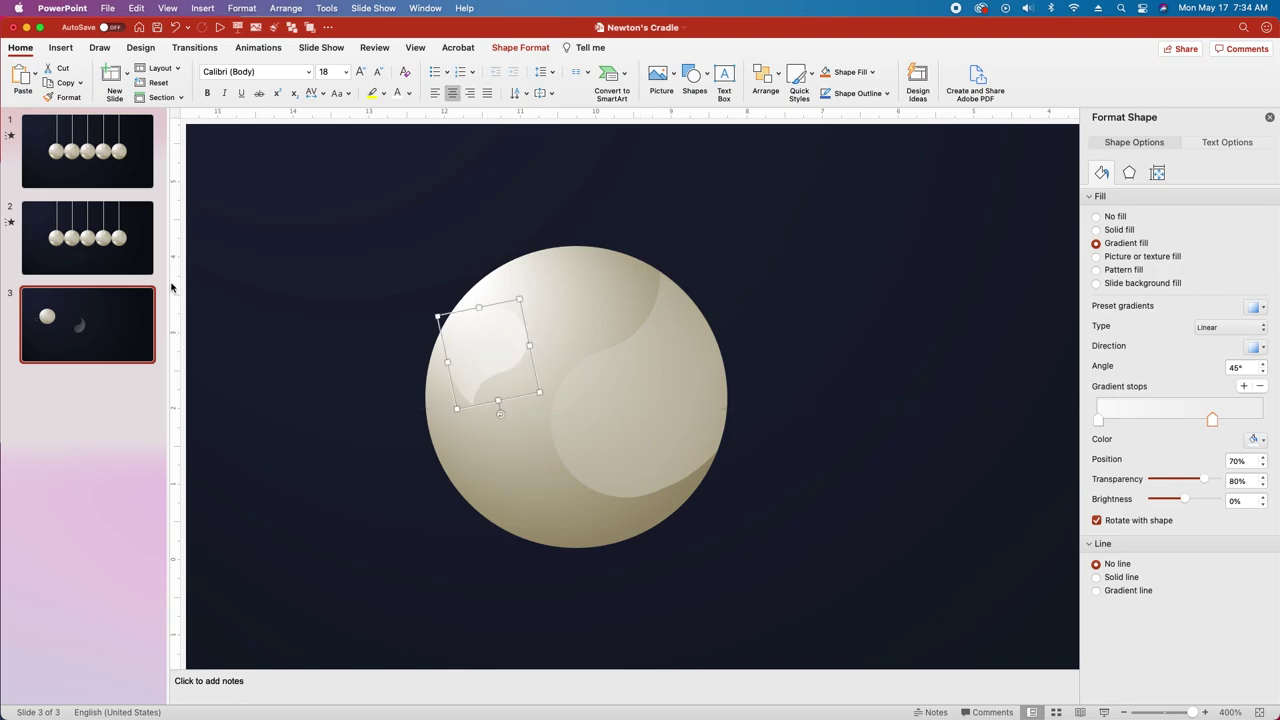
drag(500, 413, 488, 414)
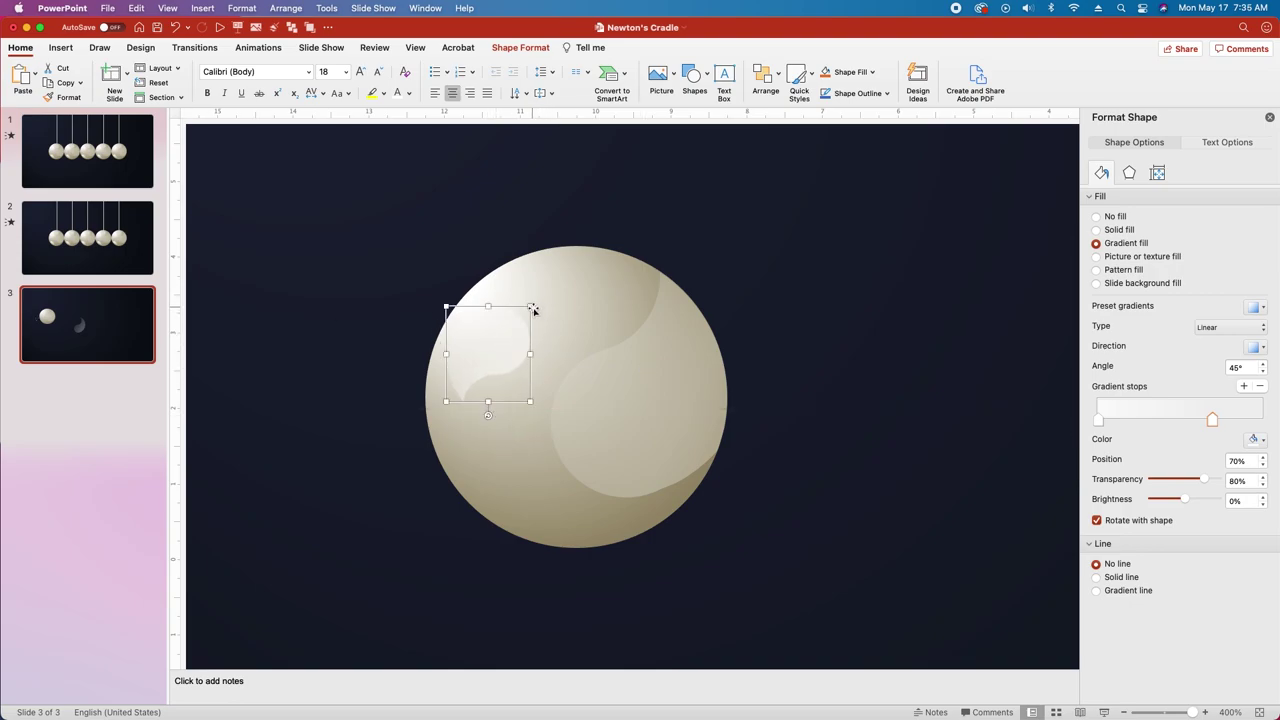
drag(529, 352, 516, 353)
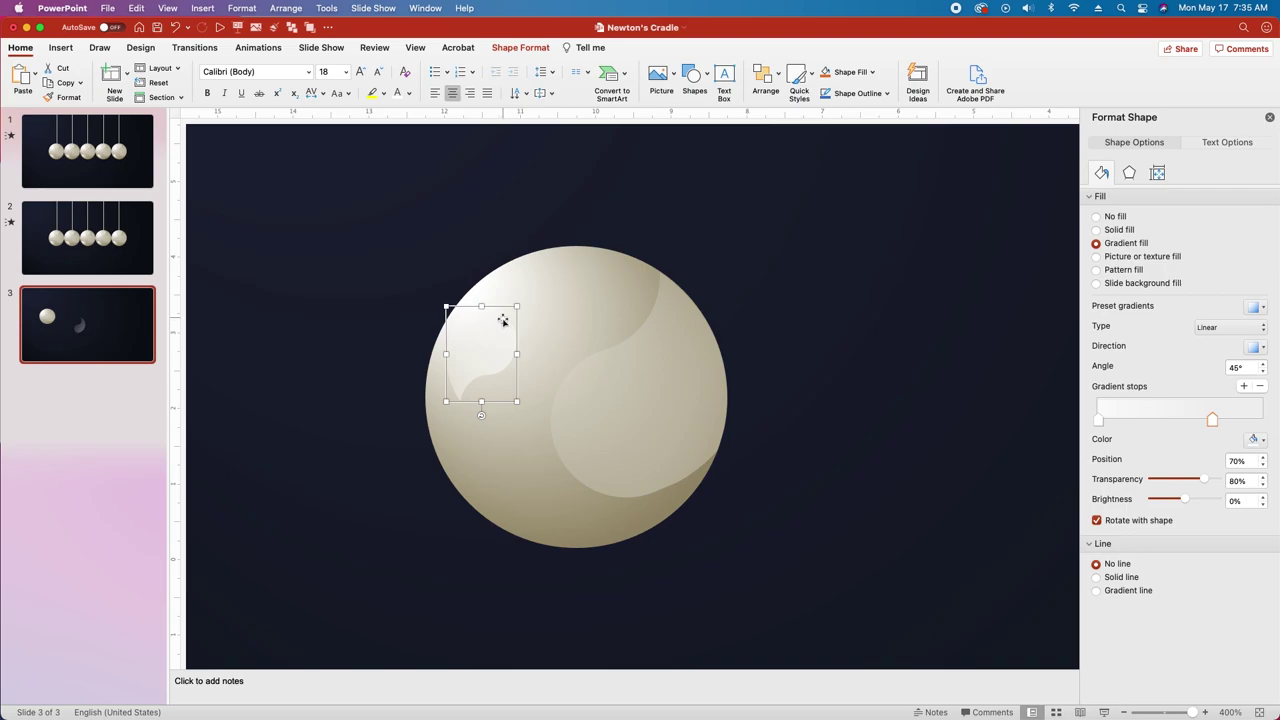
drag(515, 306, 536, 300)
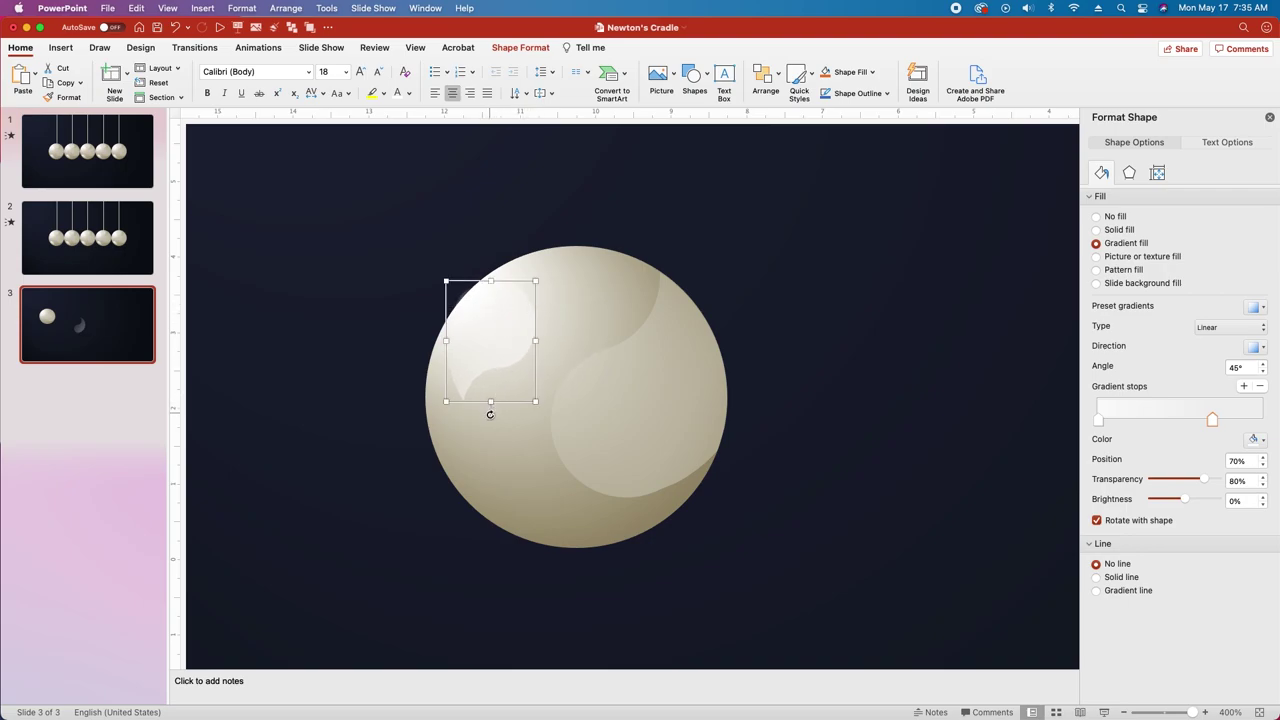
drag(490, 414, 474, 418)
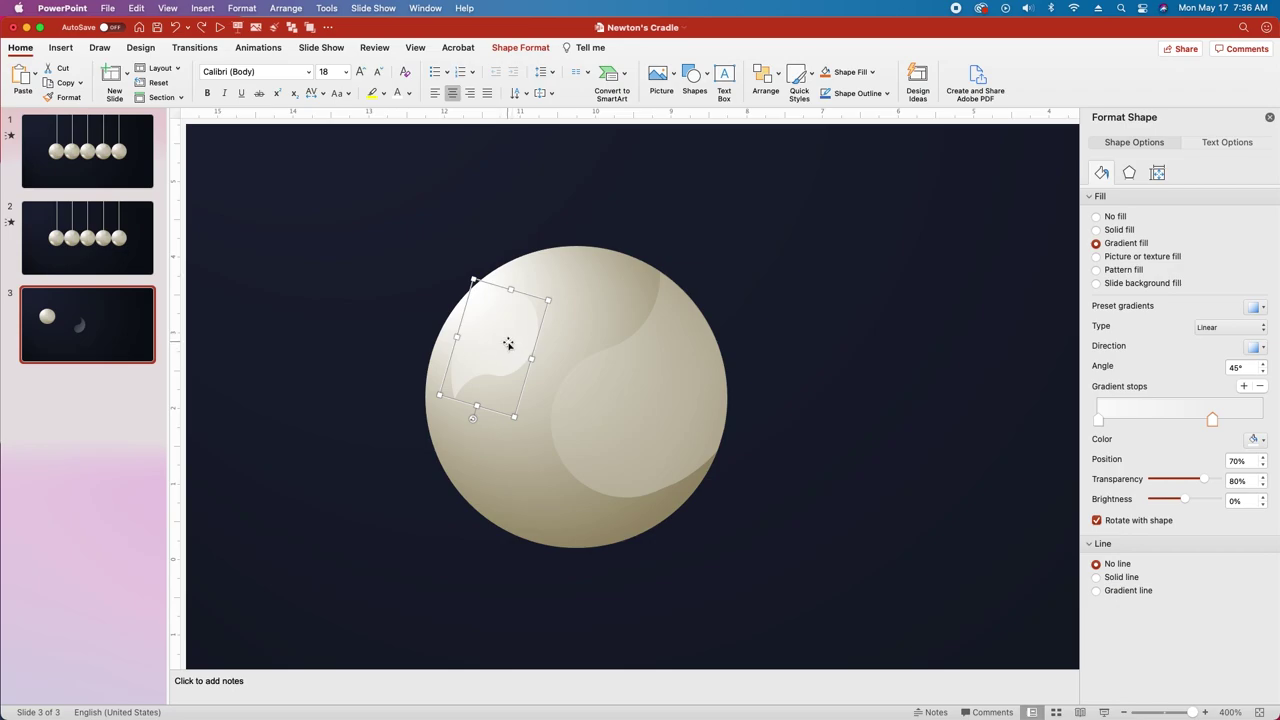
Duplicate the highlight, placing one high on the ball and one at its lower-left edge.
key(super+v)
key(super+v)
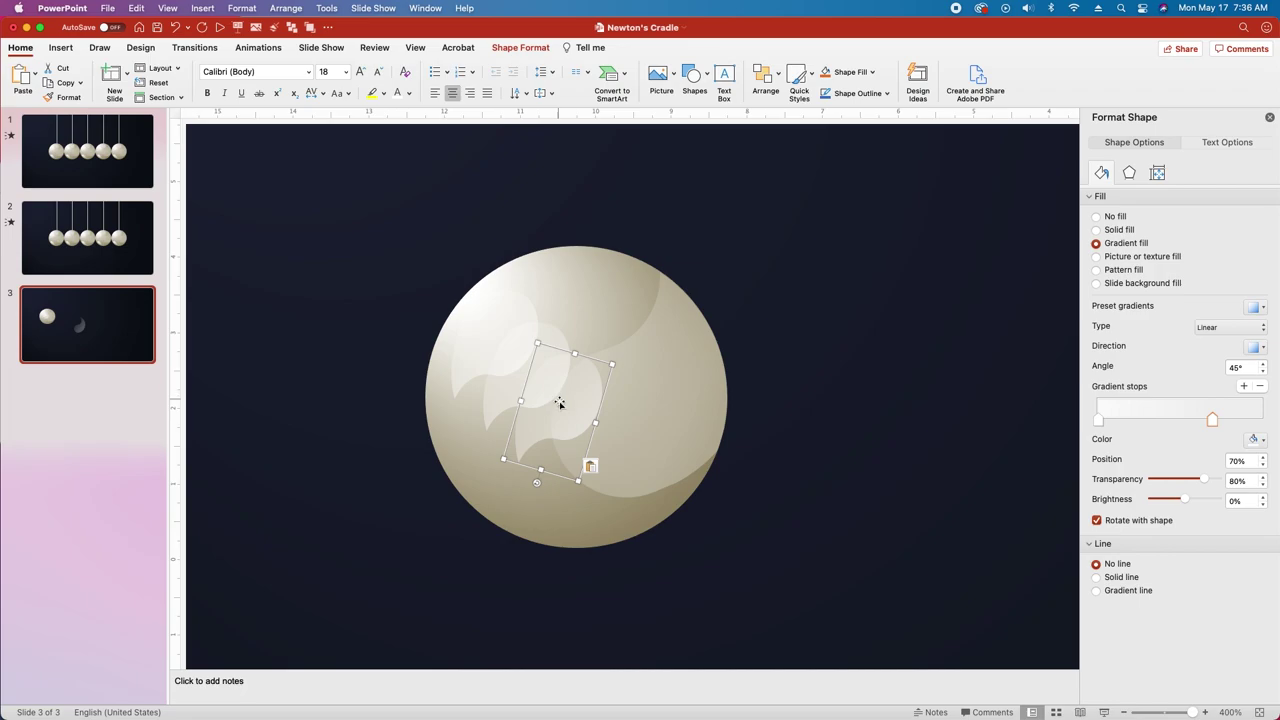
drag(560, 402, 594, 302)
drag(513, 460, 517, 515)
Give the upper highlight 65% and 90% stop transparencies, rotate it nearly level and shorten it.
click(596, 290)
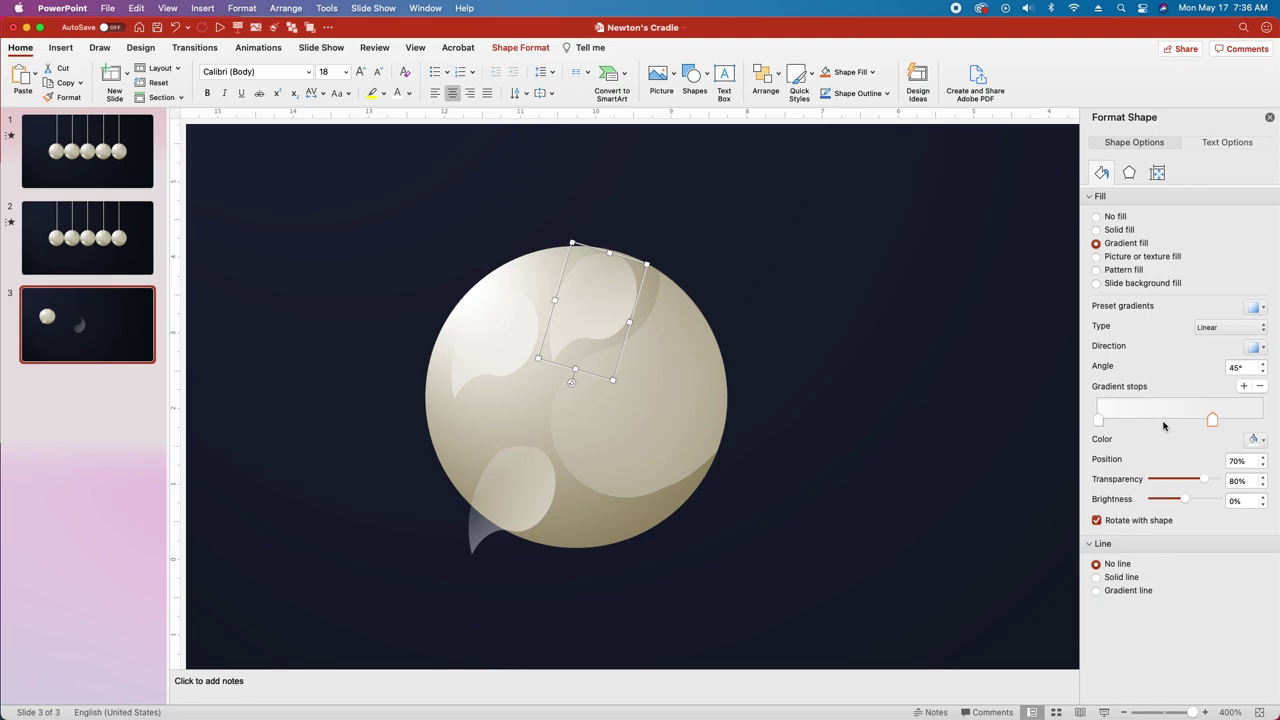
click(1098, 420)
click(1238, 482)
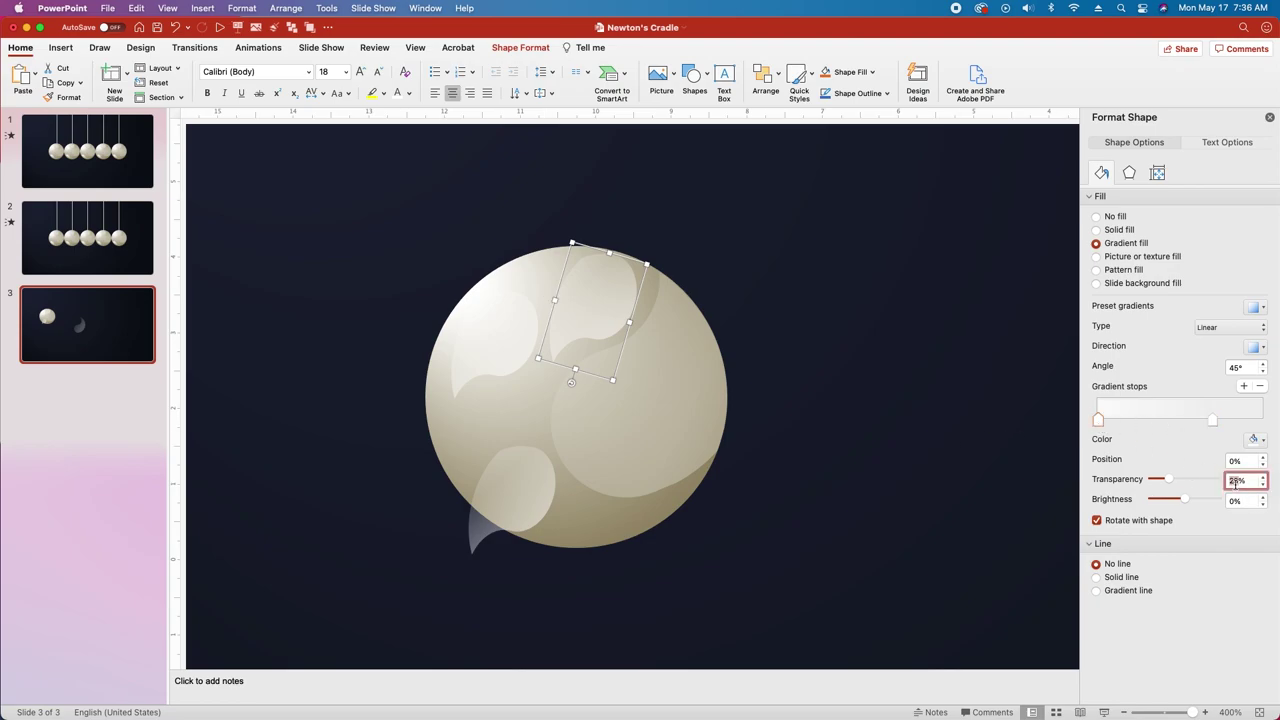
text(65)
key(Return)
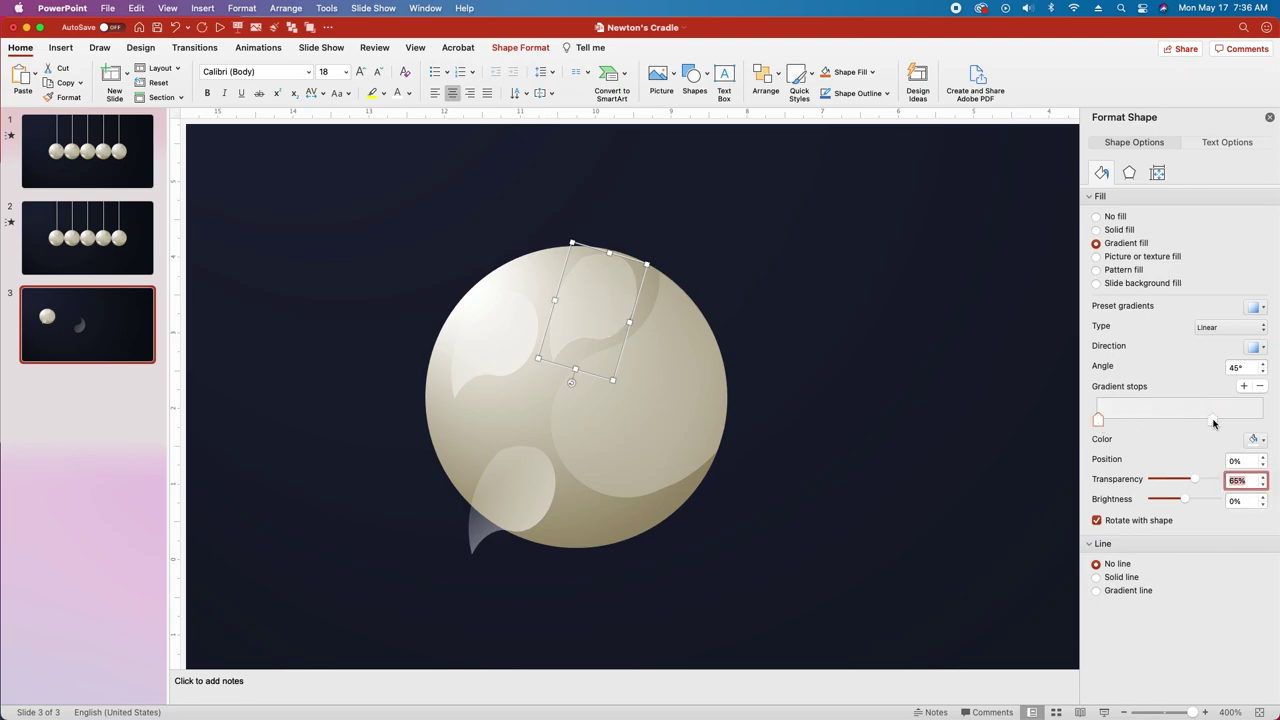
click(1213, 421)
text(90)
key(Return)
drag(571, 382, 518, 318)
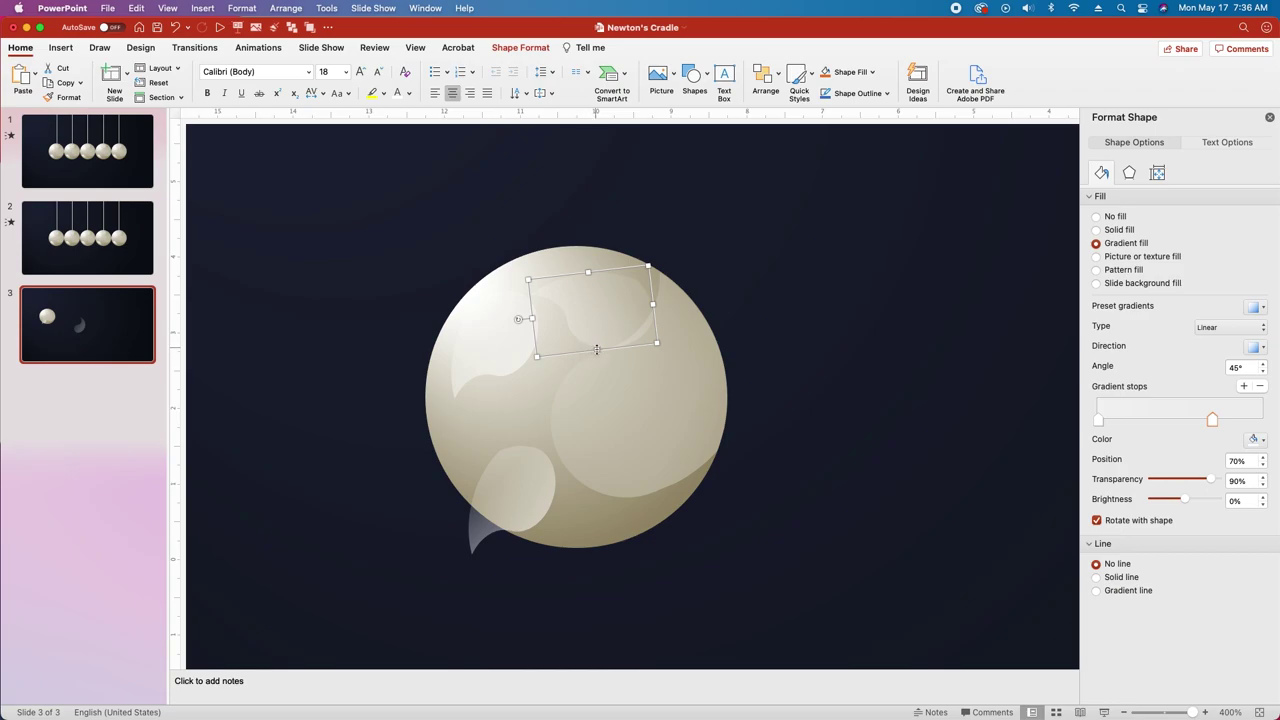
drag(594, 351, 613, 311)
Set the lower highlight's stop to 10% transparency, rotate it about 90°, and fit it along the lower-left edge.
click(495, 476)
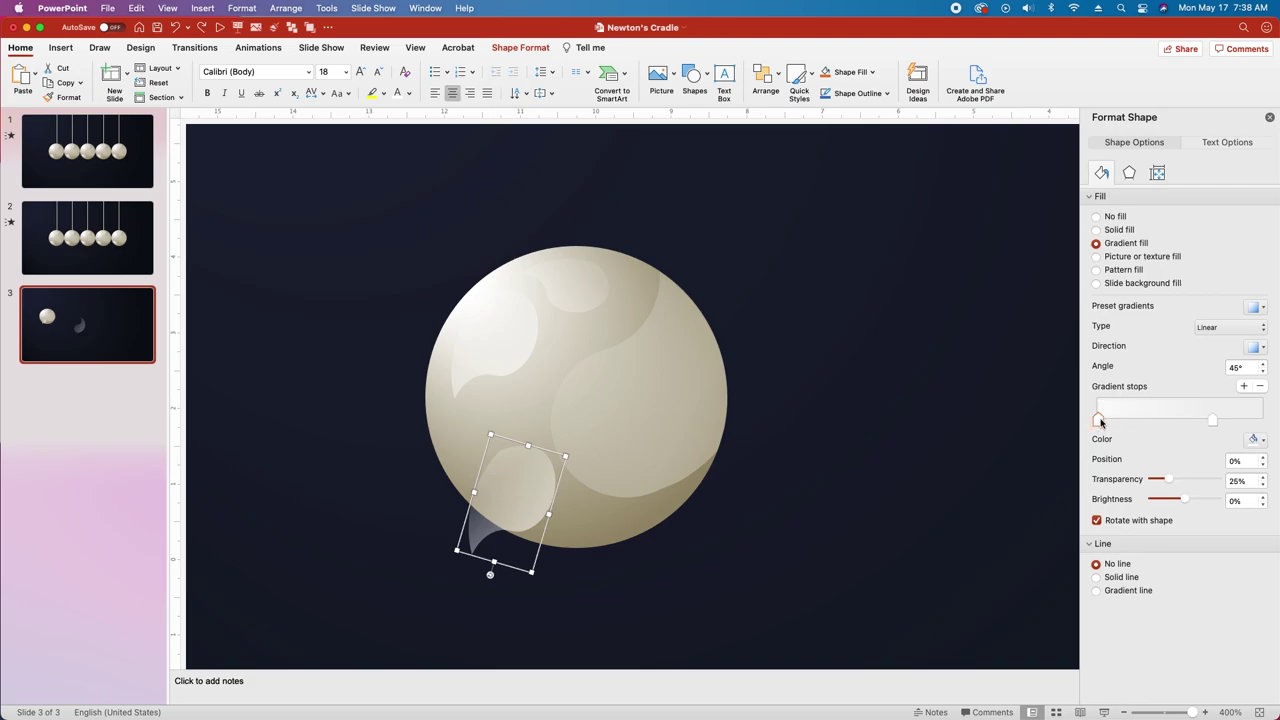
click(1238, 482)
key(Return)
click(1212, 421)
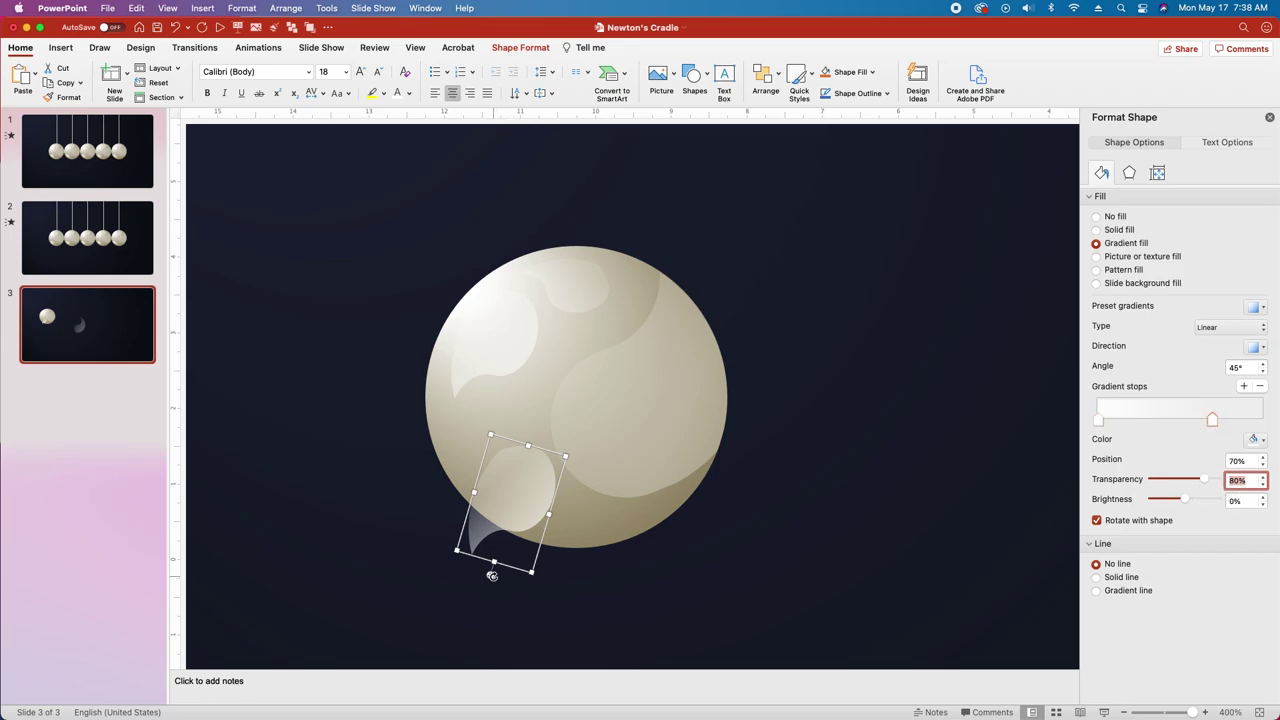
drag(492, 576, 660, 565)
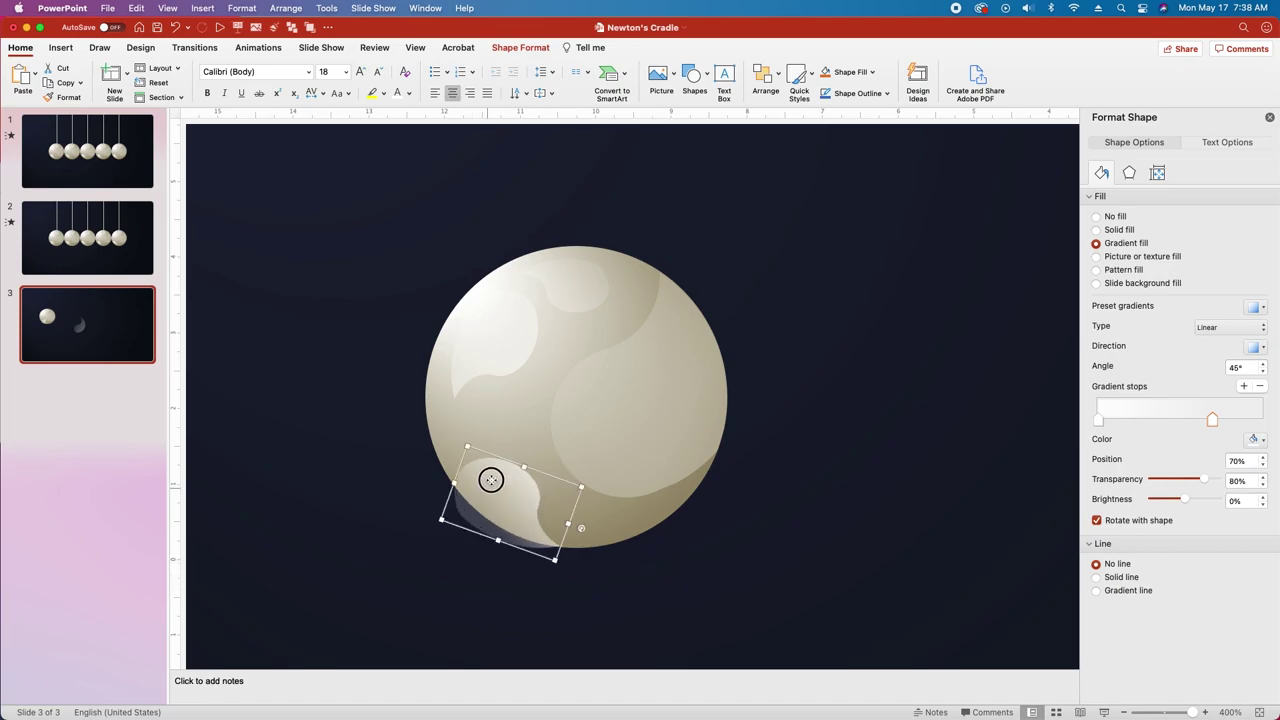
drag(491, 480, 494, 457)
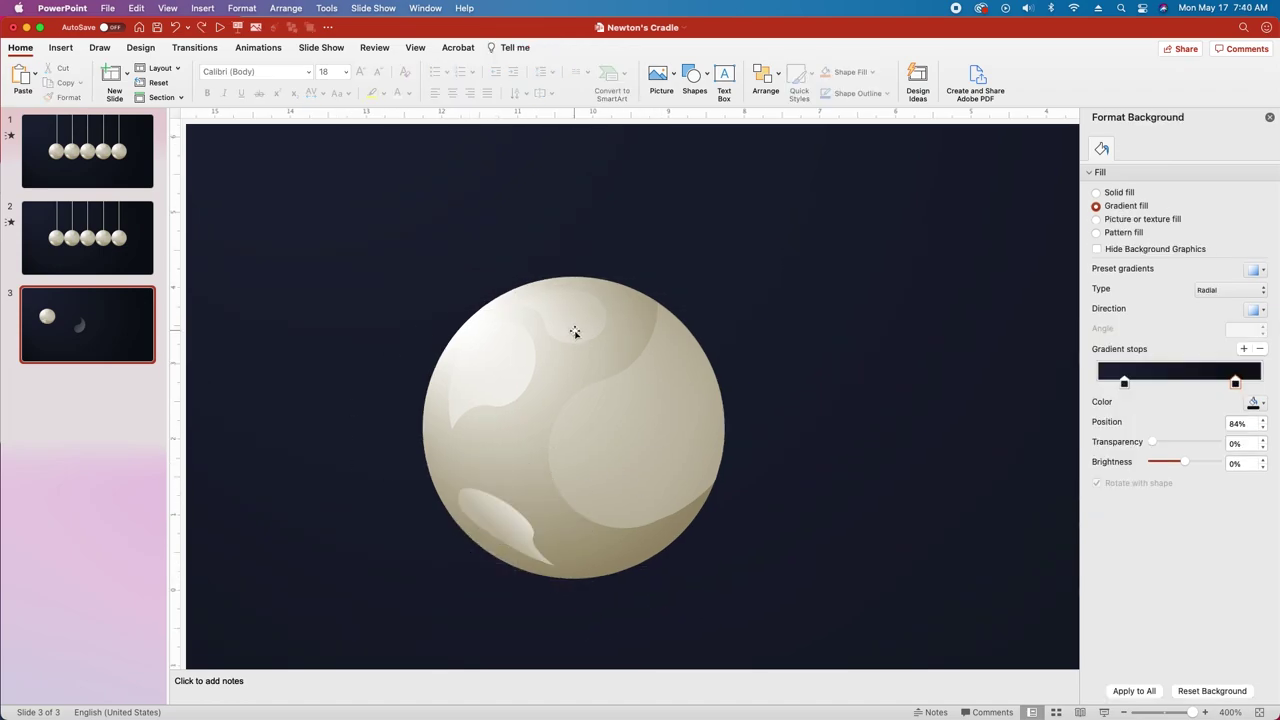
Adjust the top highlight's gradient angle, then group the ball with all its highlights.
click(575, 332)
click(1234, 368)
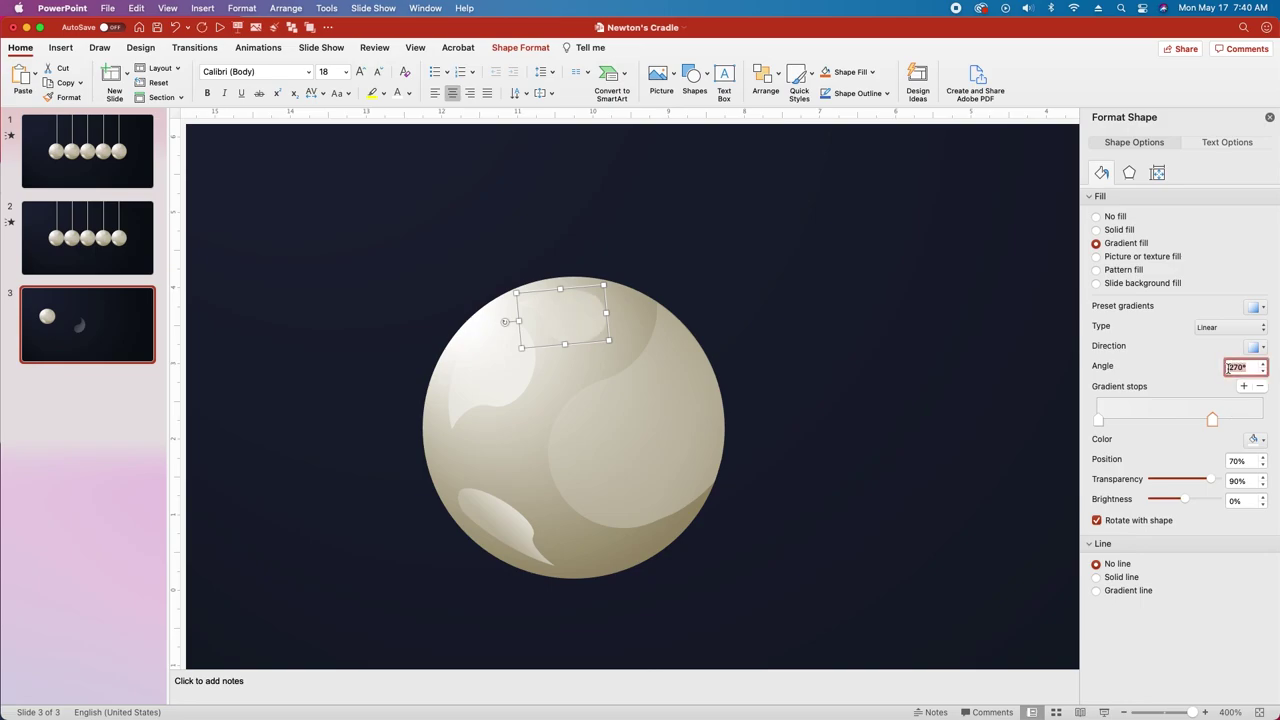
click(703, 300)
drag(877, 600, 294, 214)
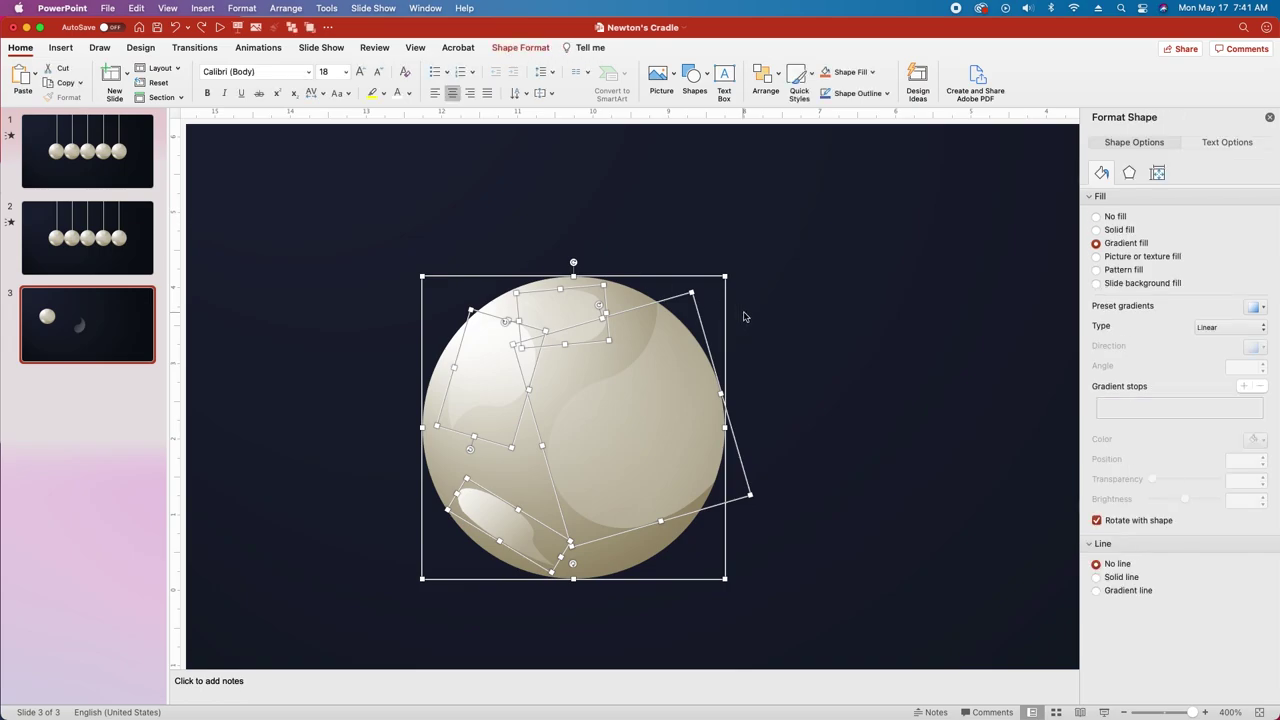
key(super+alt+g)
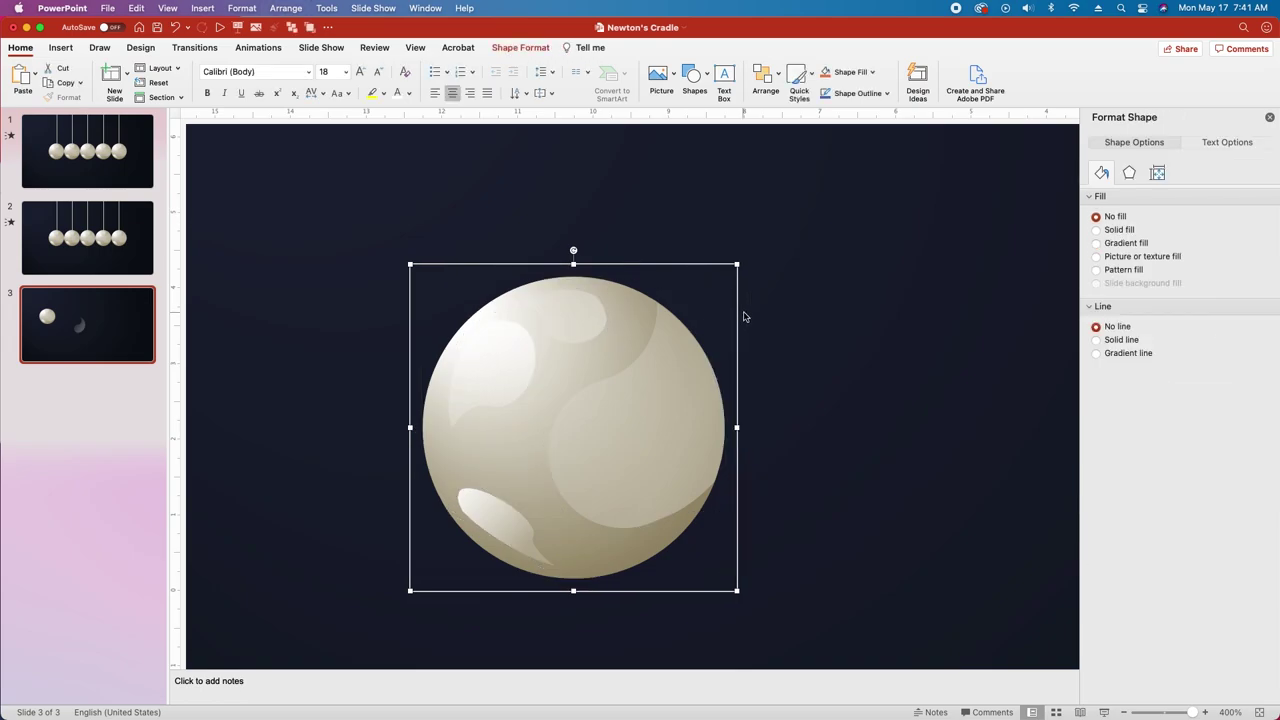
Delete the stray crescent shape from the slide.
scroll(670, 322, down, 6)
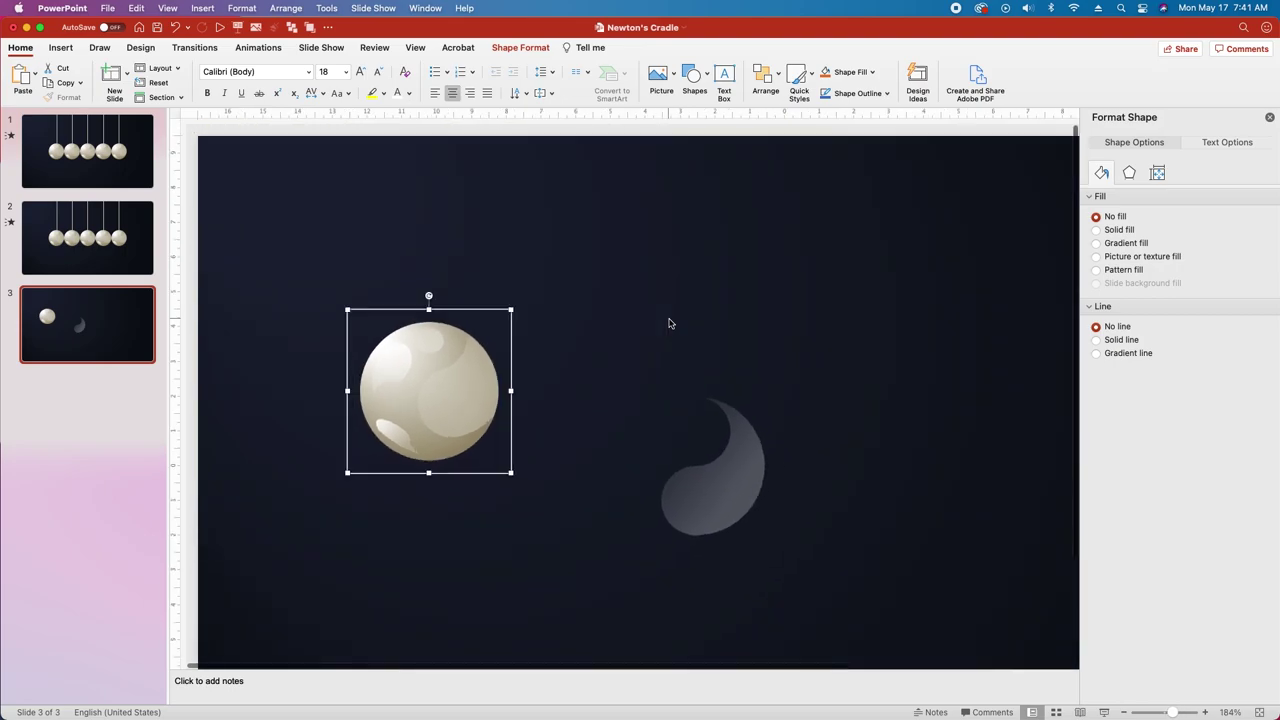
click(580, 425)
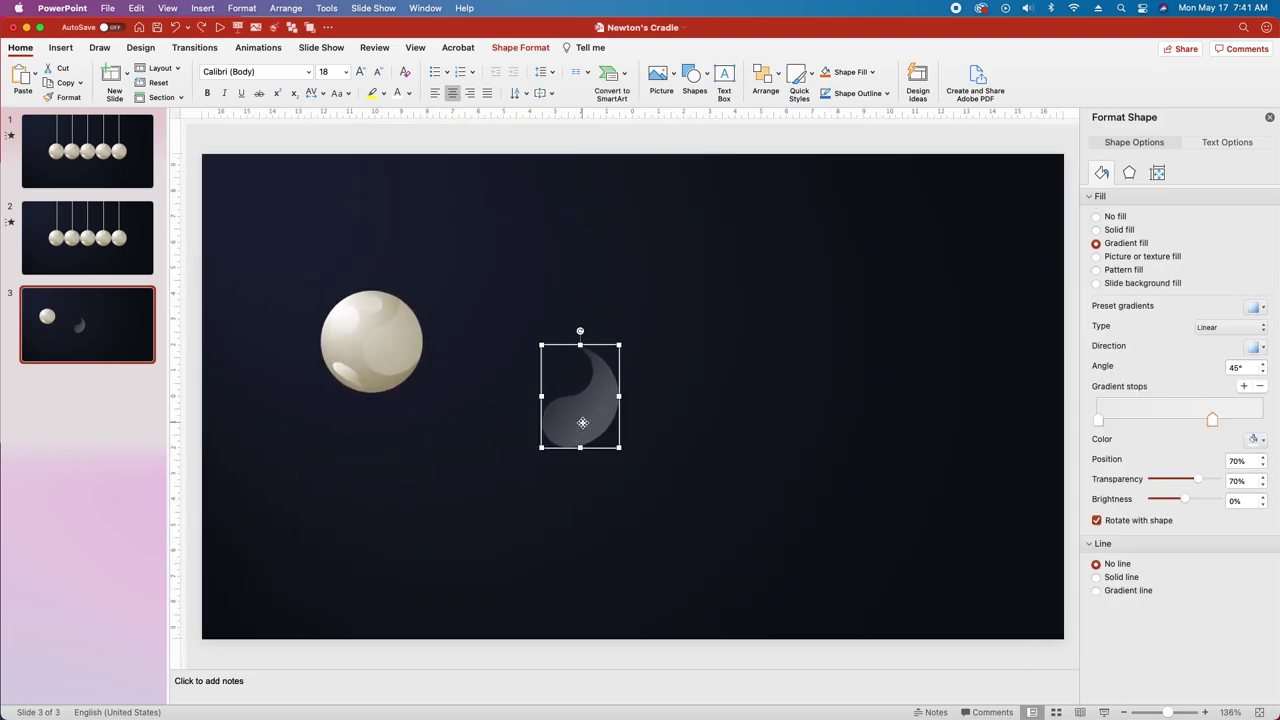
key(Delete)
Move the ball down and duplicate it into a row of five touching balls.
click(393, 370)
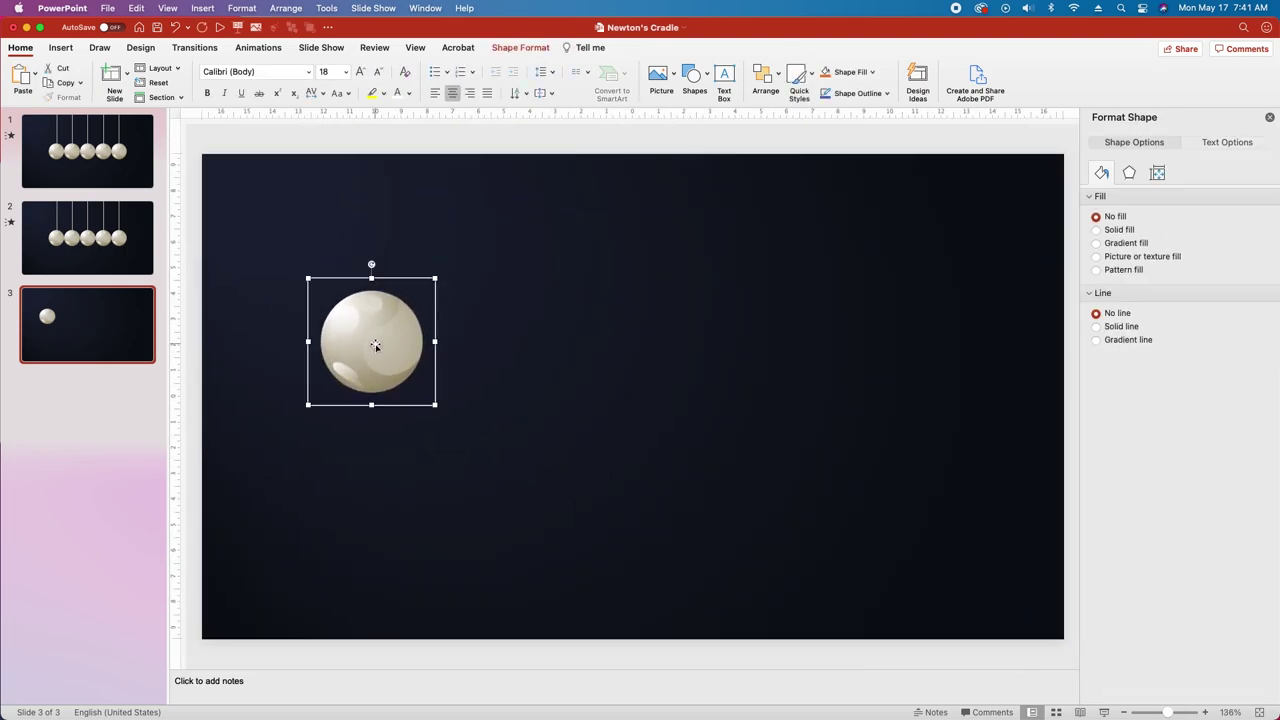
drag(375, 346, 476, 408)
key(super+d)
key(super+d)
key(super+d)
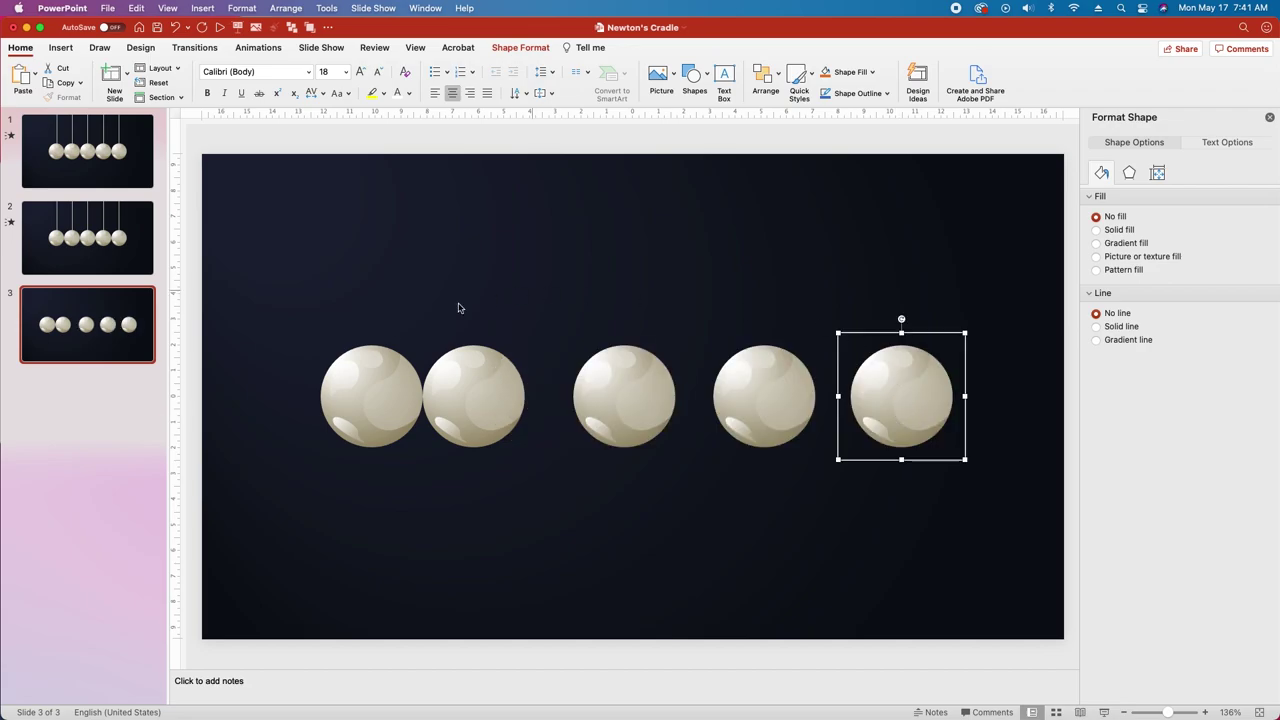
drag(620, 400, 569, 398)
drag(760, 390, 674, 389)
Line the leftmost ball up flush against its neighbour.
scroll(391, 362, up, 5)
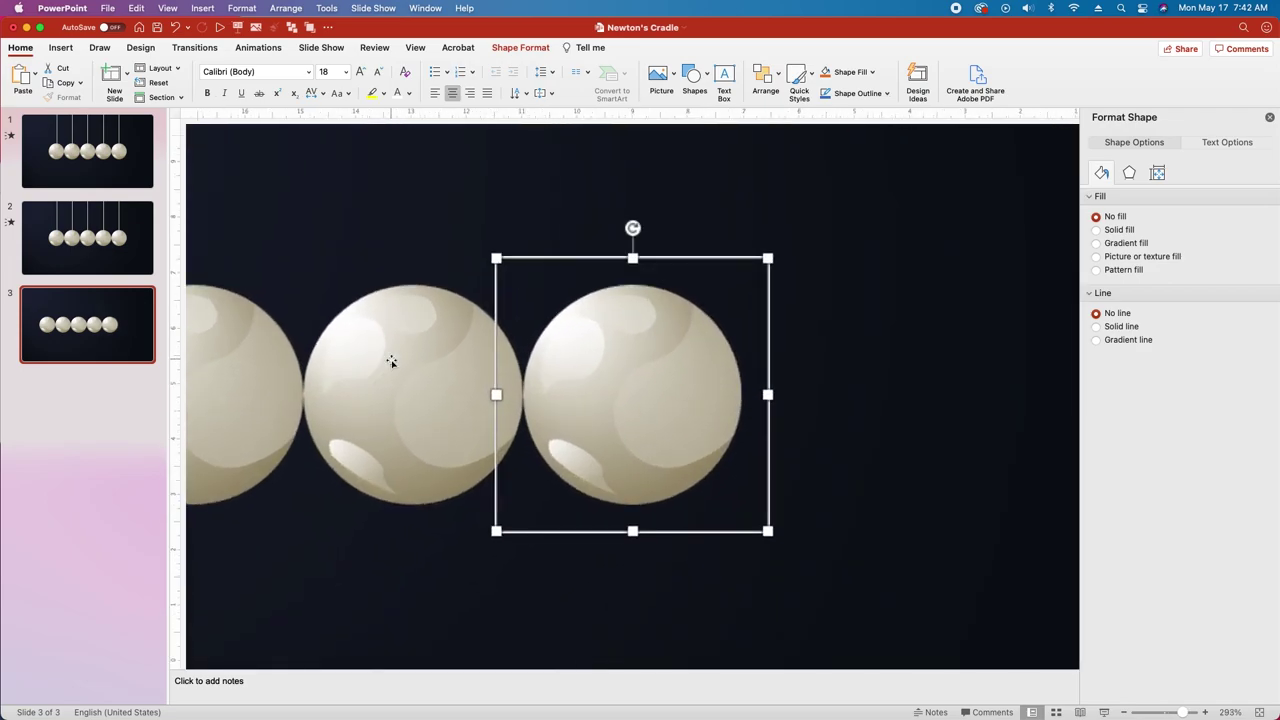
scroll(391, 362, up, 4)
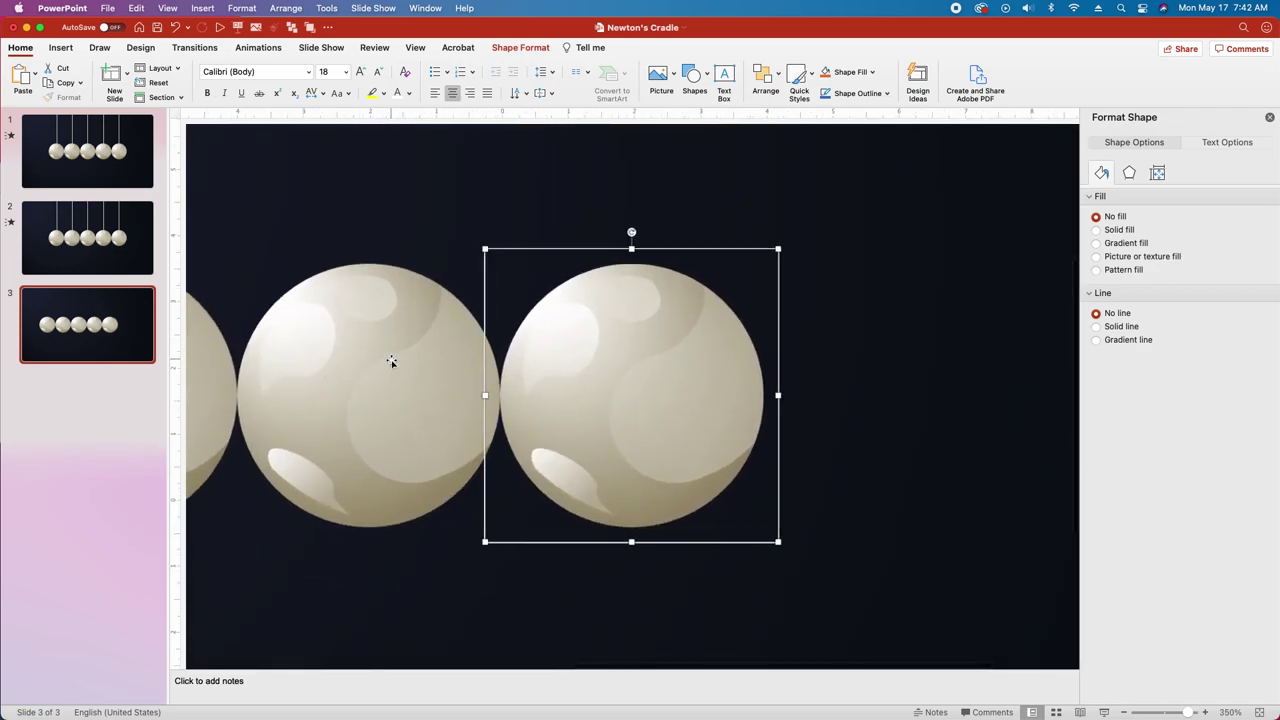
scroll(481, 410, left, 5)
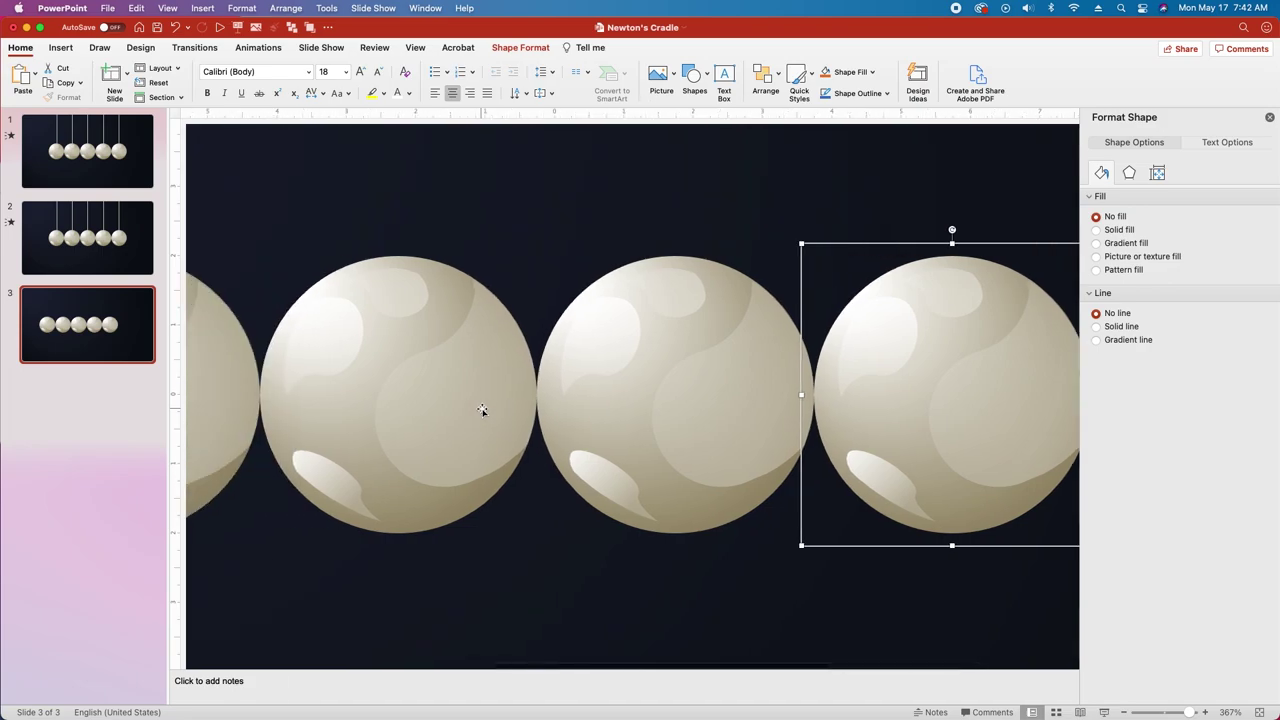
scroll(470, 412, left, 5)
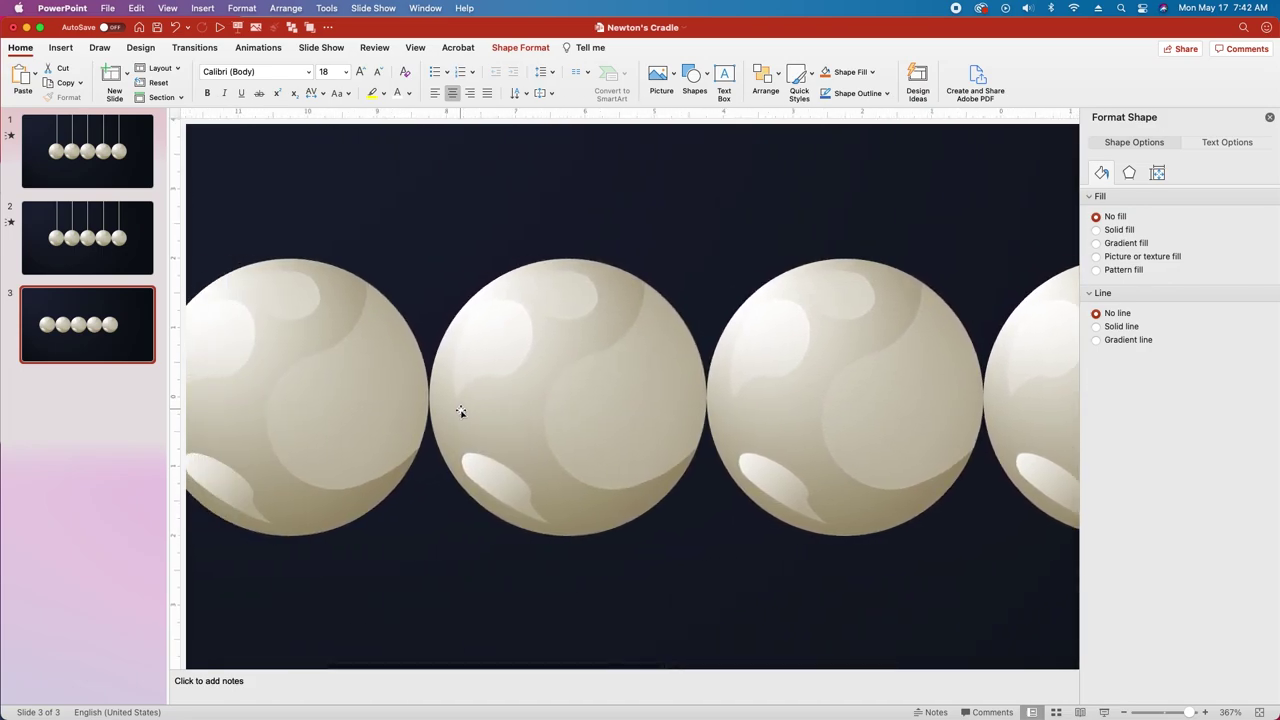
click(405, 392)
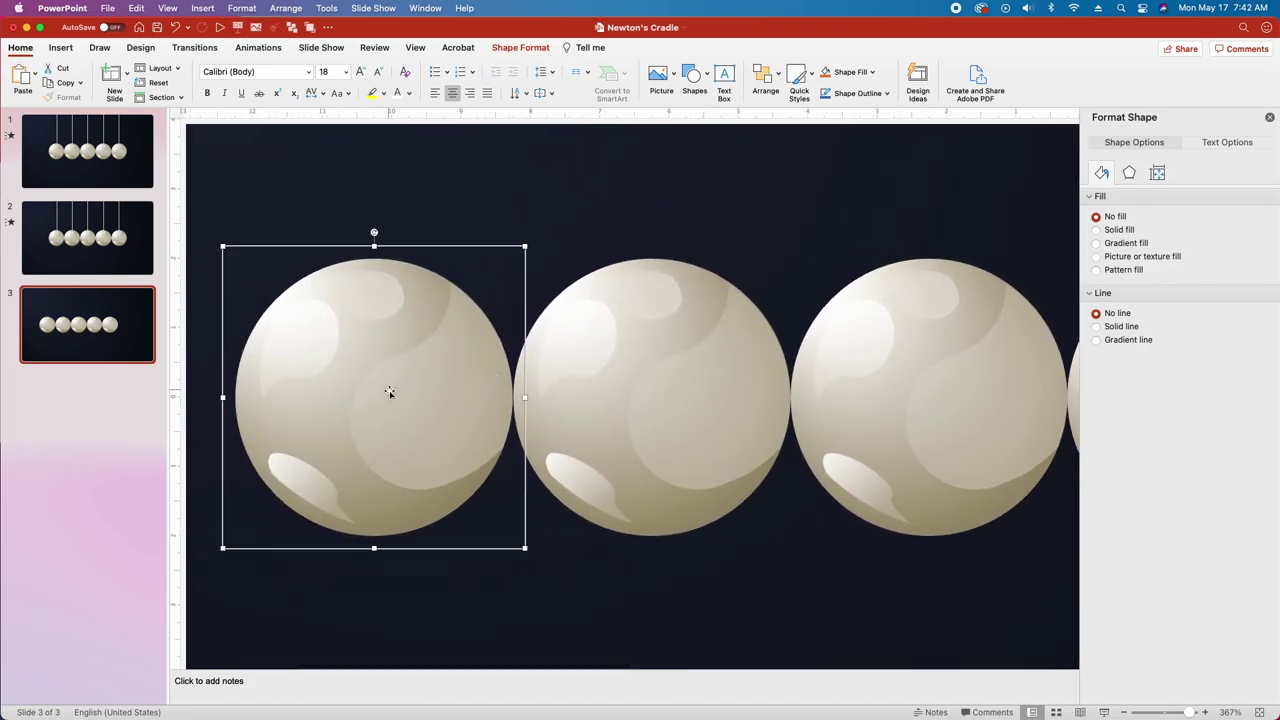
drag(389, 390, 389, 389)
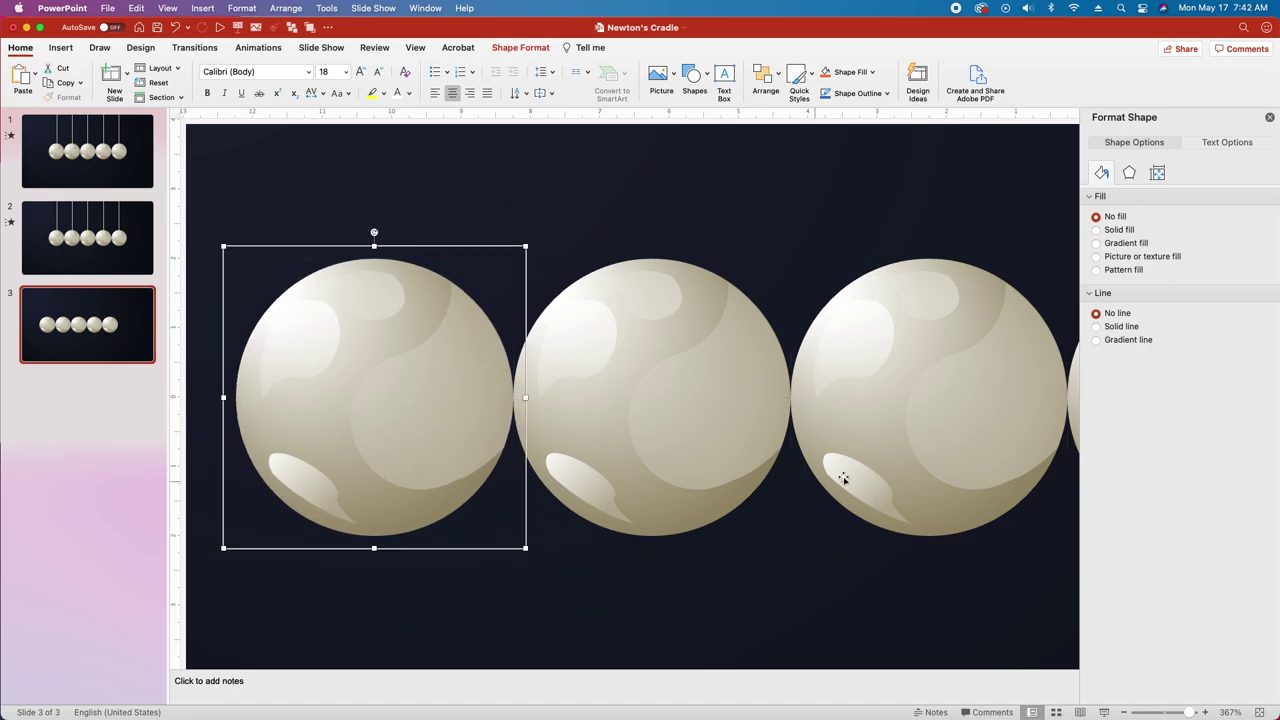
Group the five balls, centre the row horizontally on the slide, then ungroup them.
scroll(712, 537, down, 5)
drag(309, 258, 930, 568)
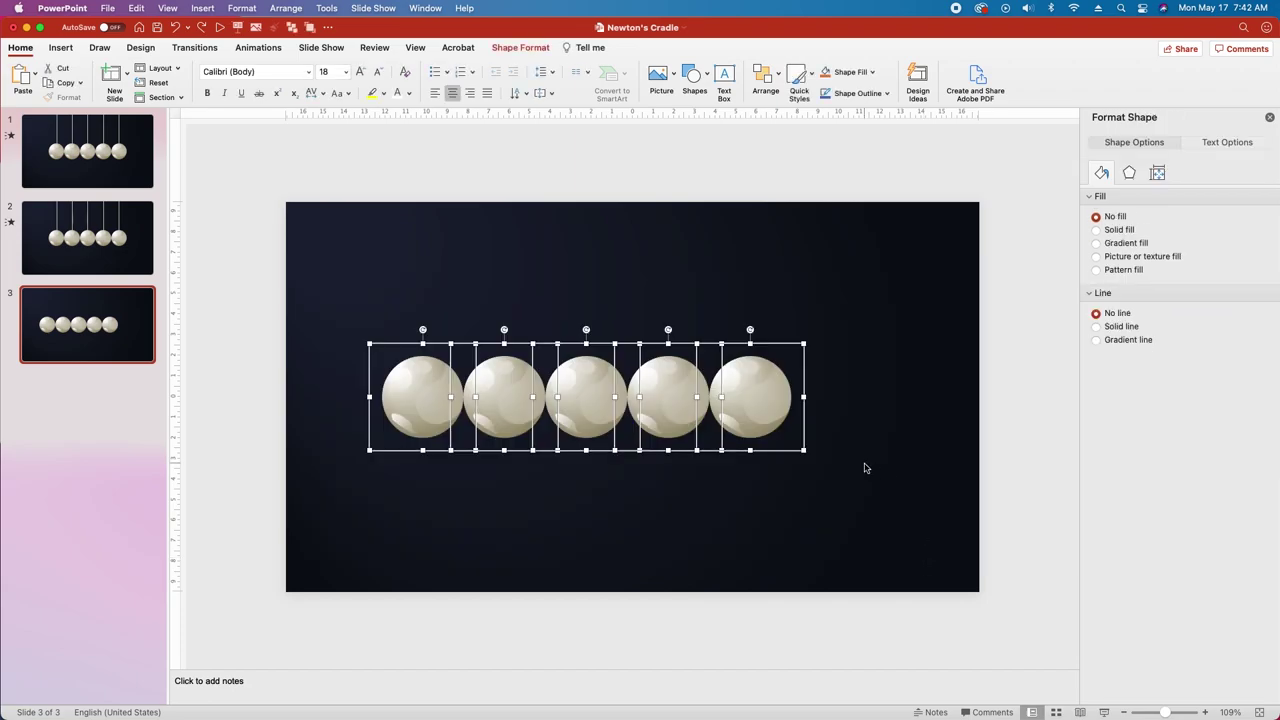
key(super+alt+g)
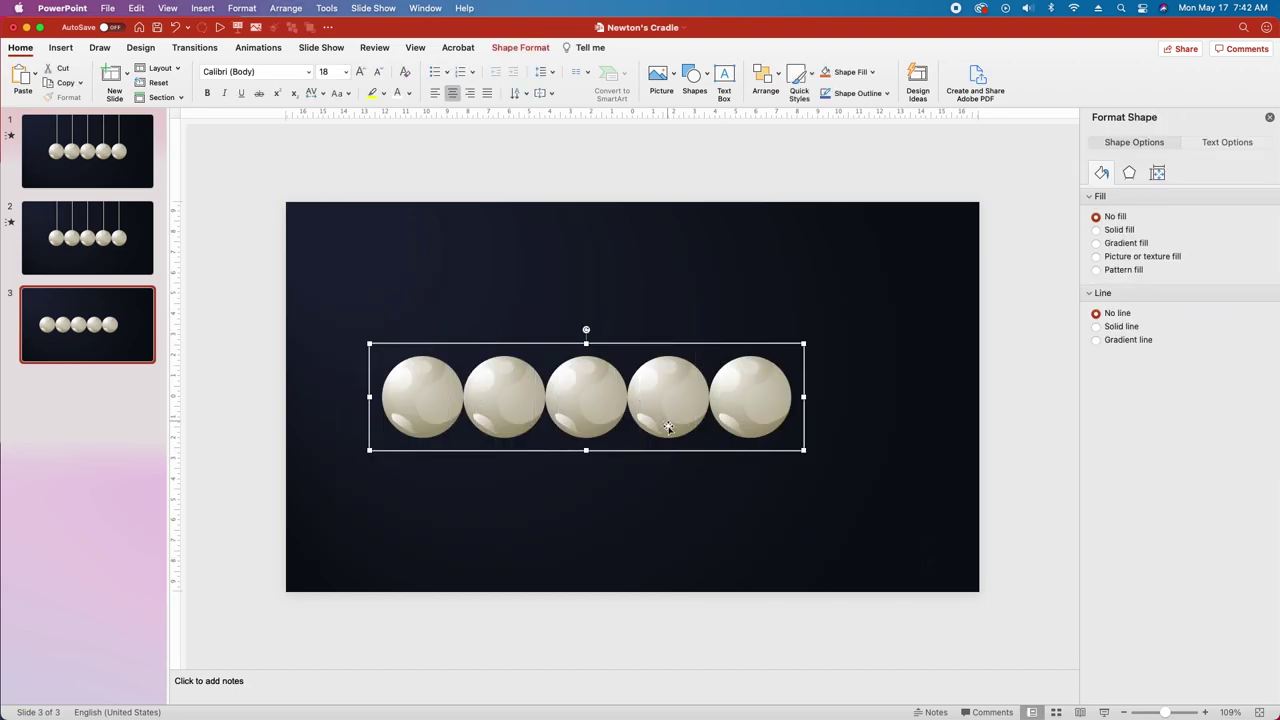
click(770, 72)
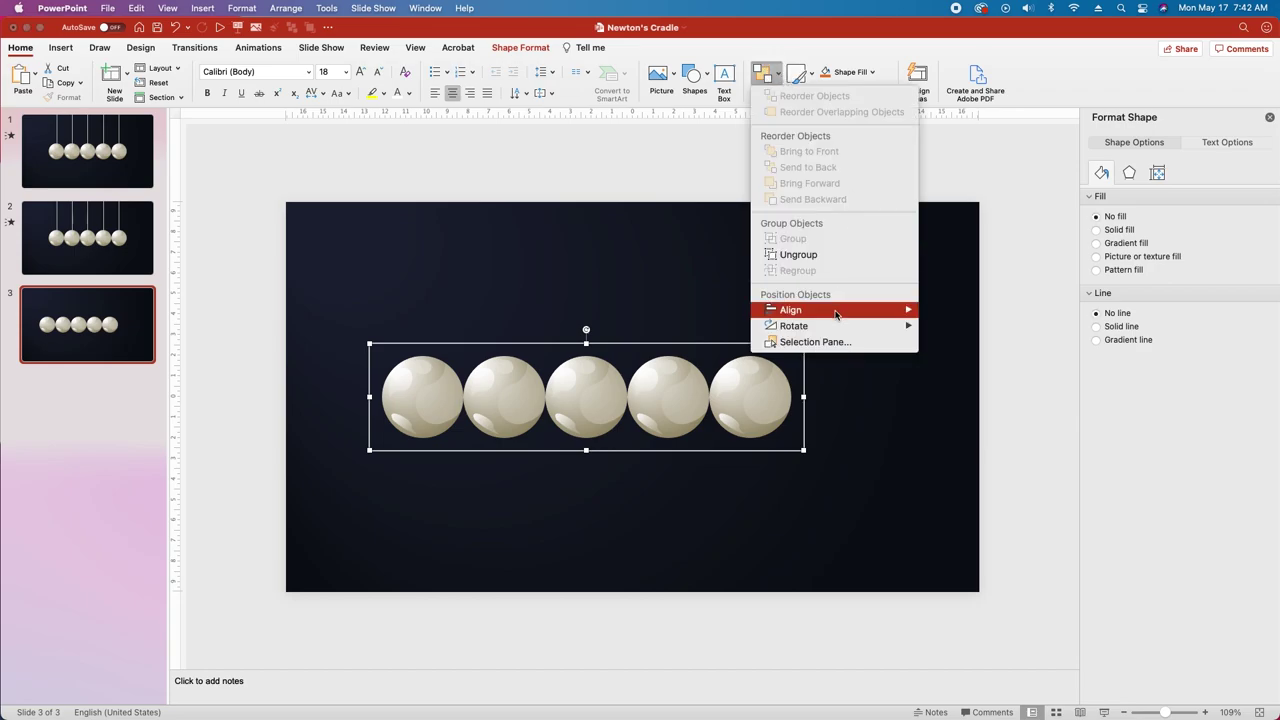
mouse_move(836, 316)
click(980, 327)
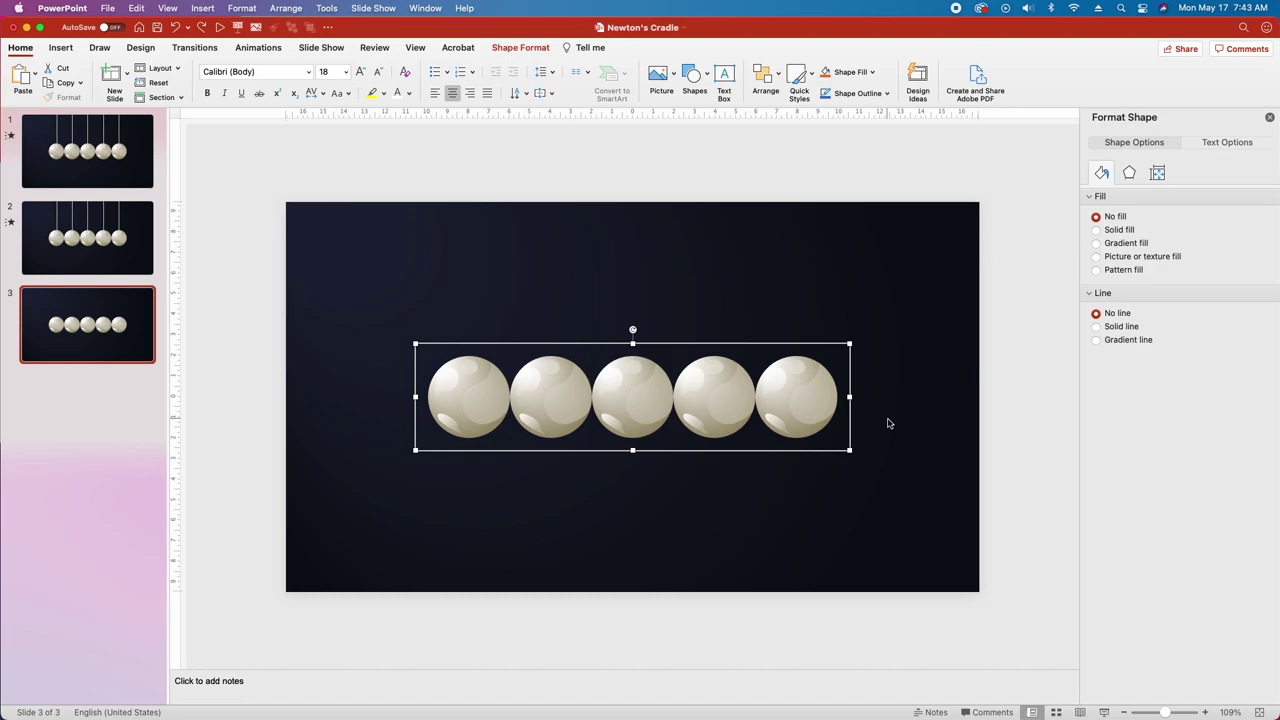
key(alt+shift+super+g)
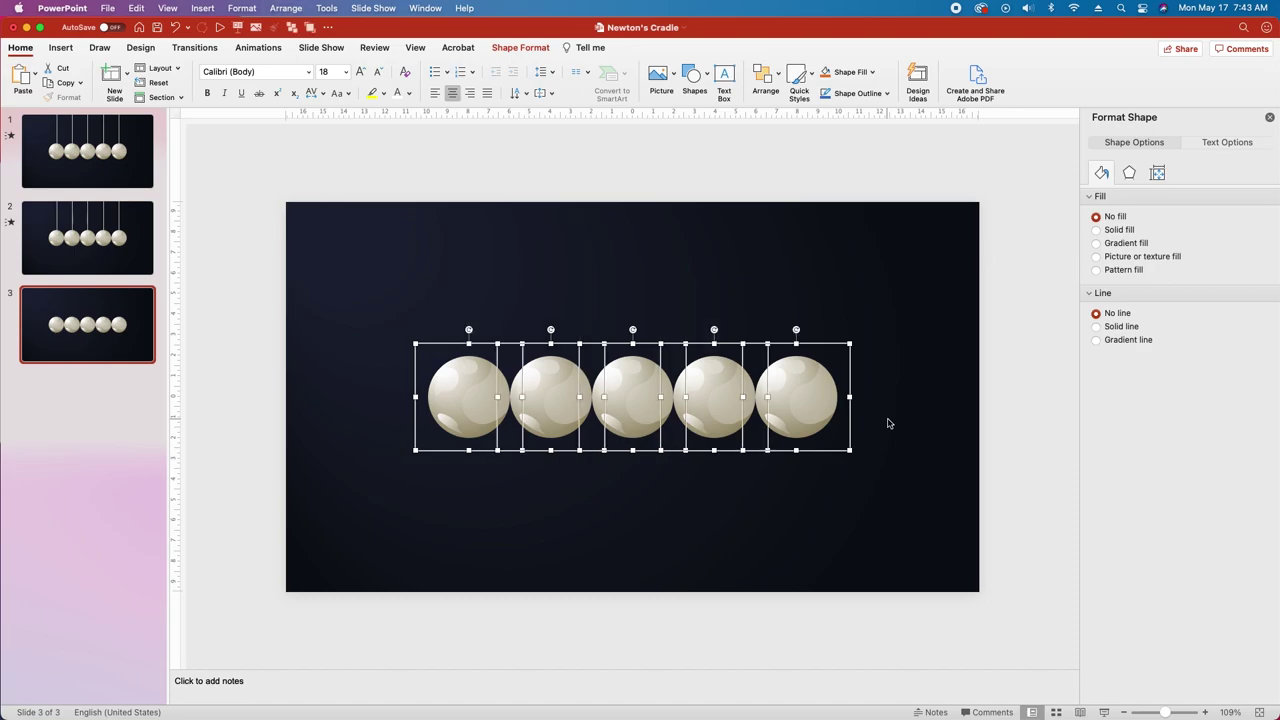
click(698, 80)
Draw a vertical string line near the slide's left and colour it light grey.
click(690, 176)
drag(342, 179, 348, 395)
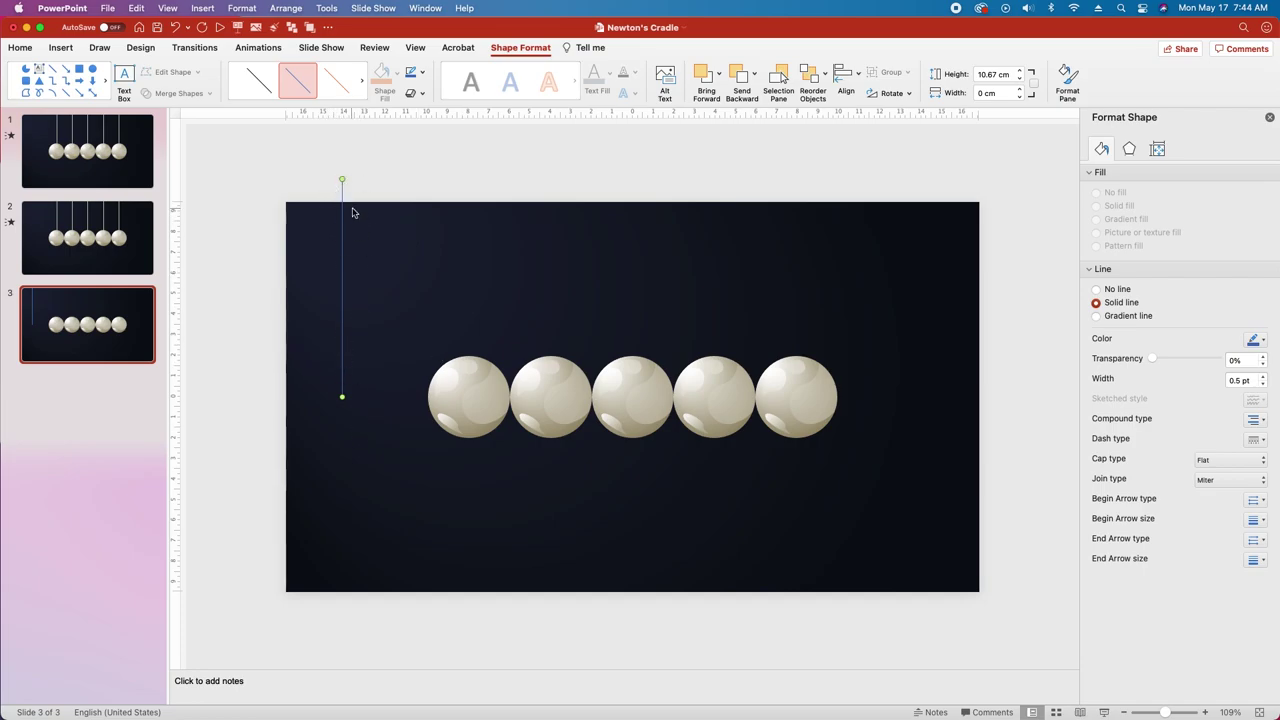
click(1260, 340)
click(1176, 526)
text(c5c1b1)
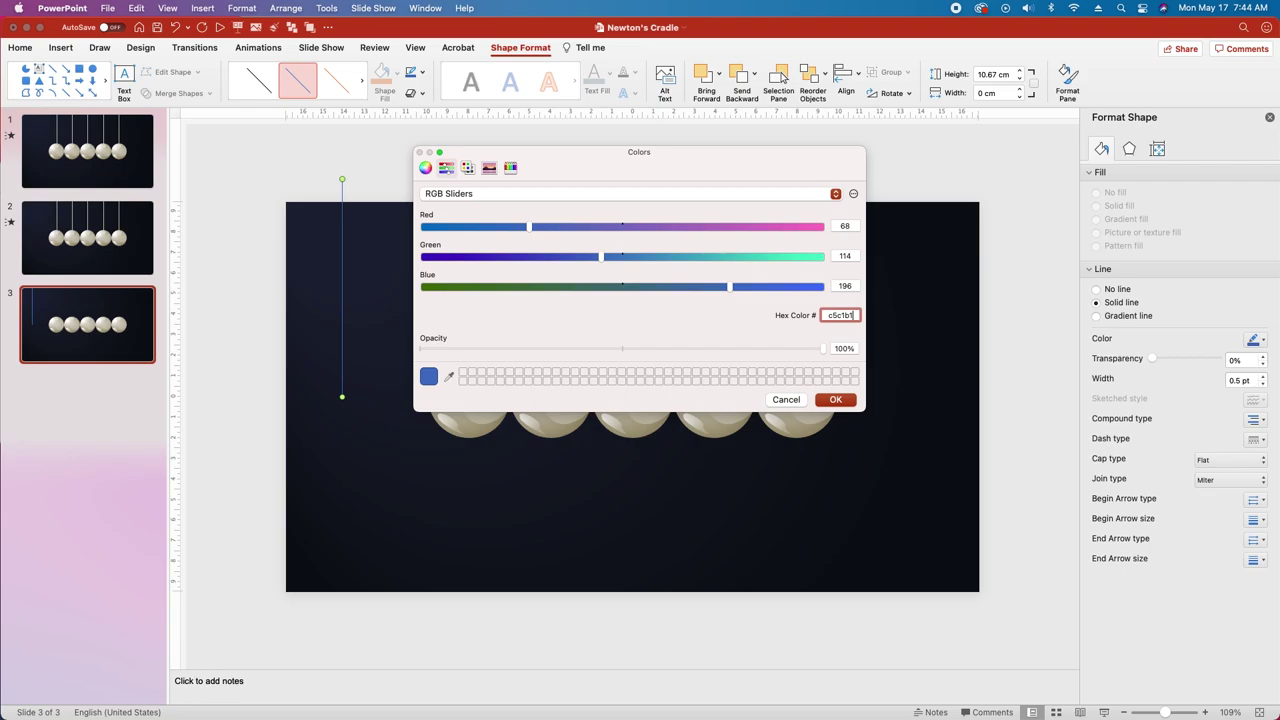
key(Return)
Widen the line to 1.5 pt and make four copies of it.
click(1264, 376)
click(1264, 376)
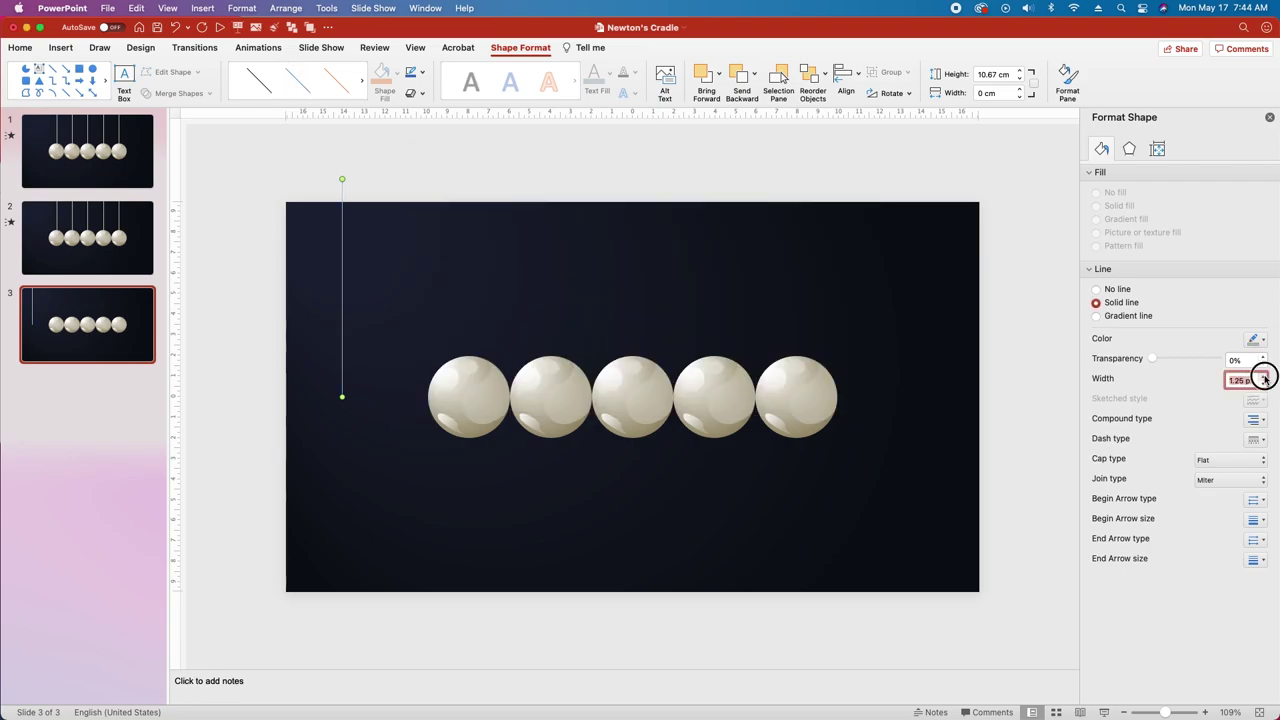
click(1264, 376)
click(1264, 376)
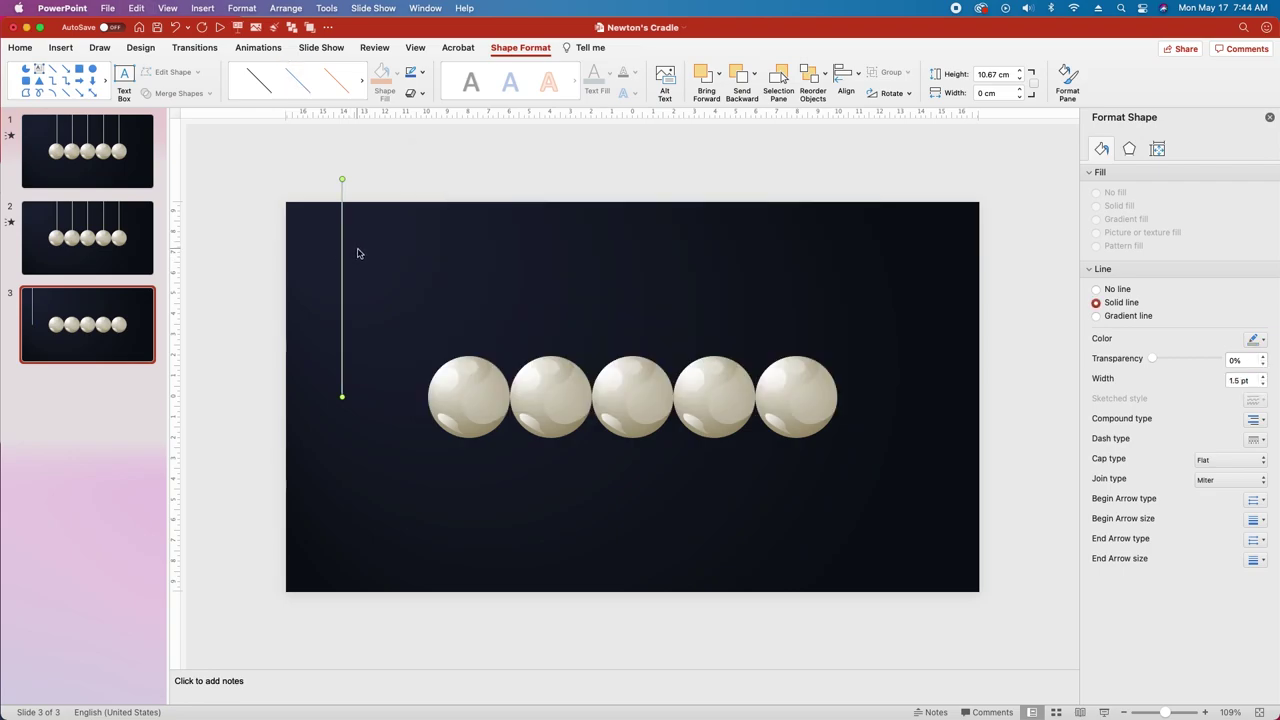
key(super+v)
key(super+v)
key(super+v)
key(super+v)
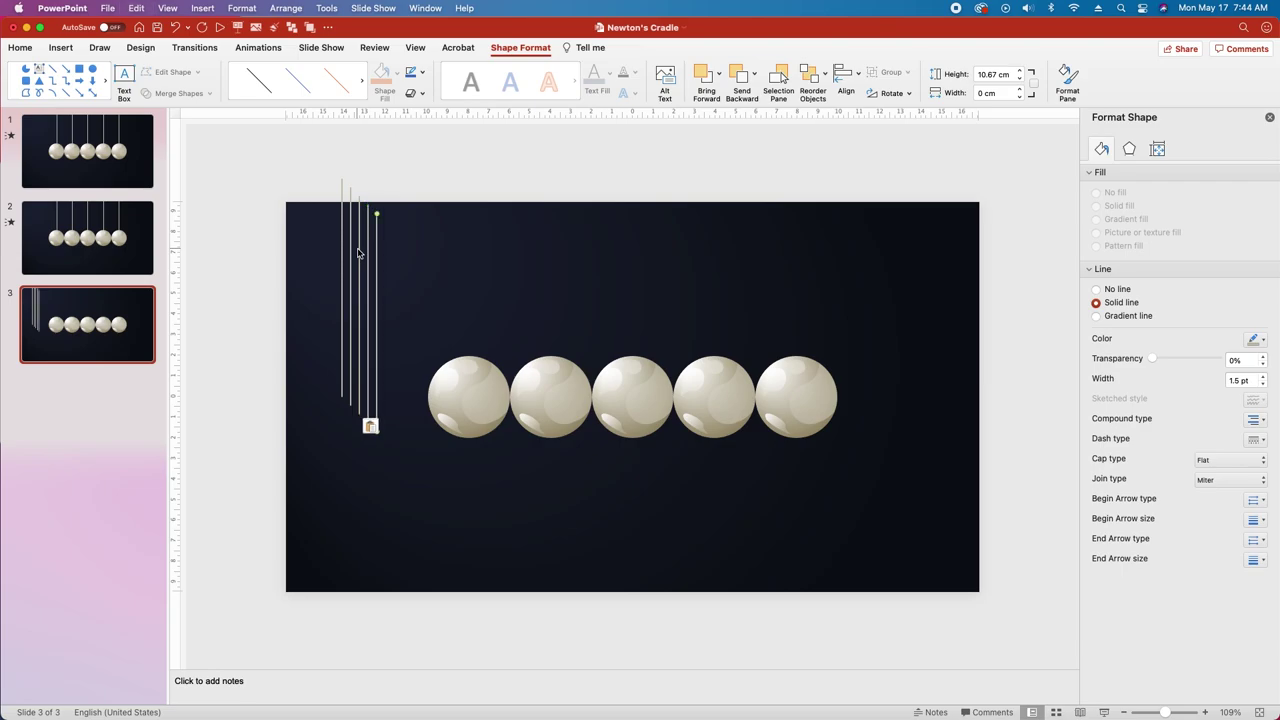
Align the five strings to the same height and move them above the middle ball.
drag(300, 157, 437, 523)
click(848, 74)
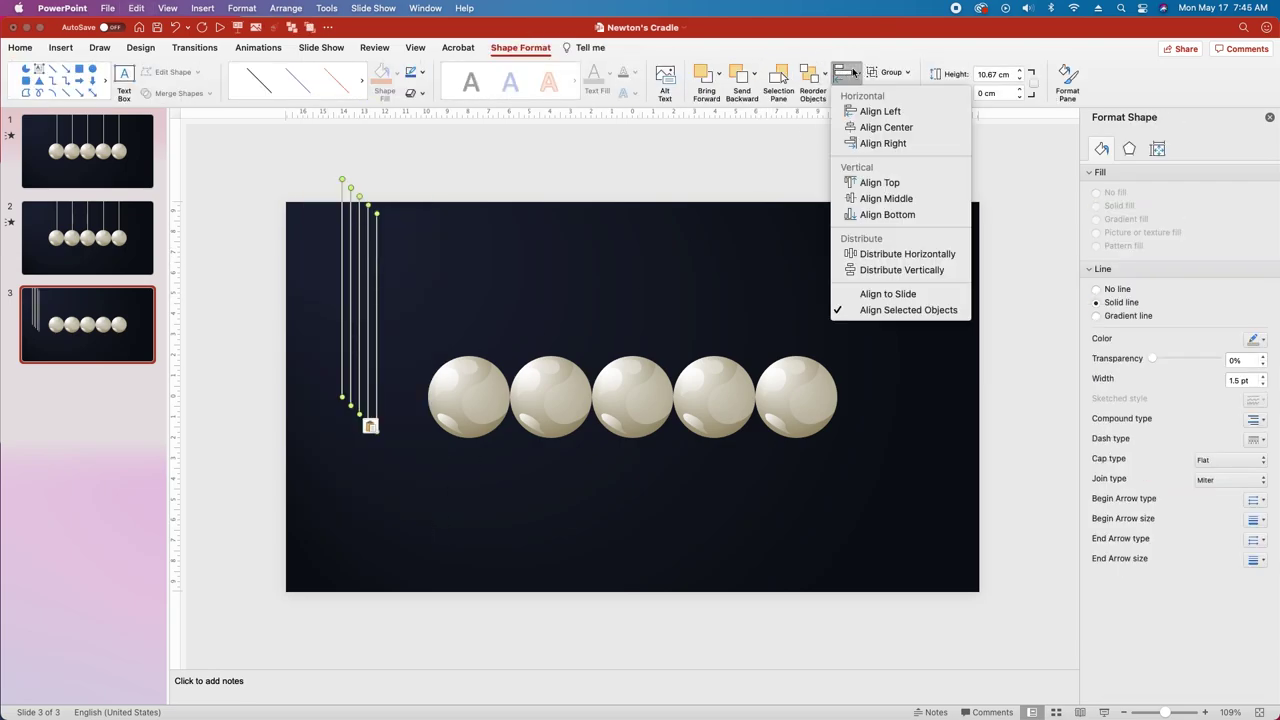
click(870, 198)
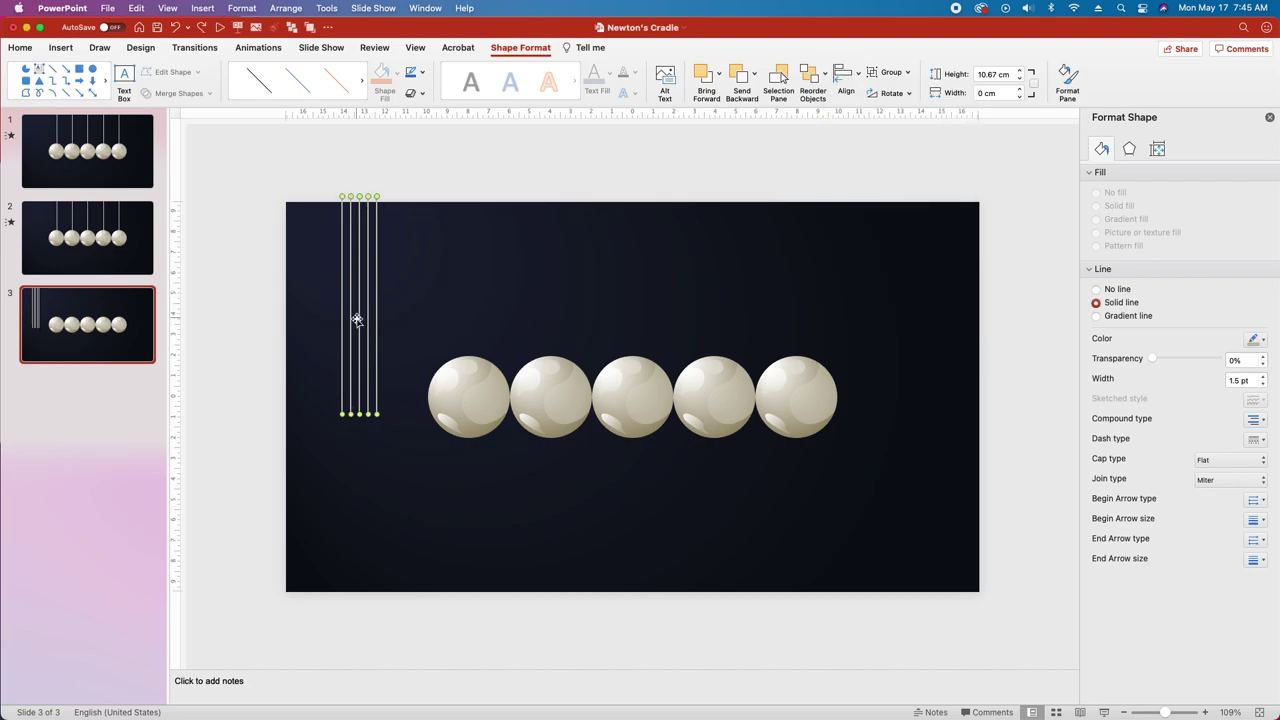
drag(386, 312, 627, 292)
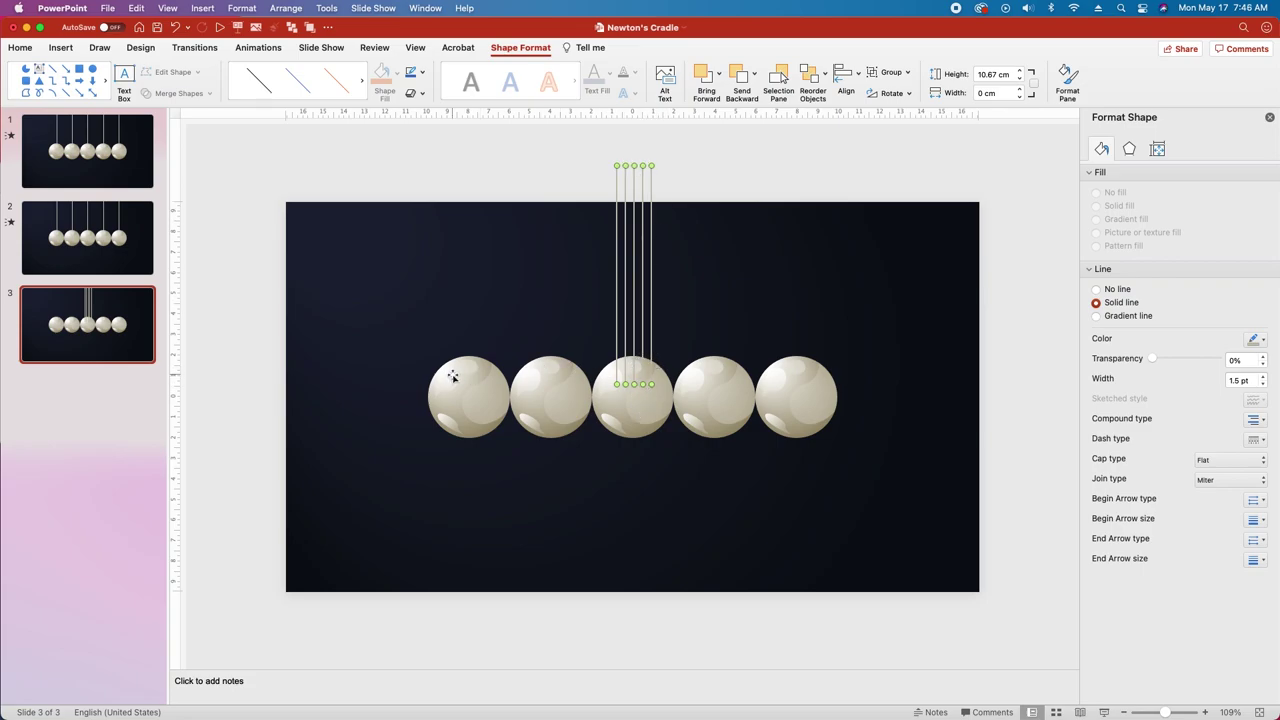
Send the strings to the back, behind the balls.
click(752, 75)
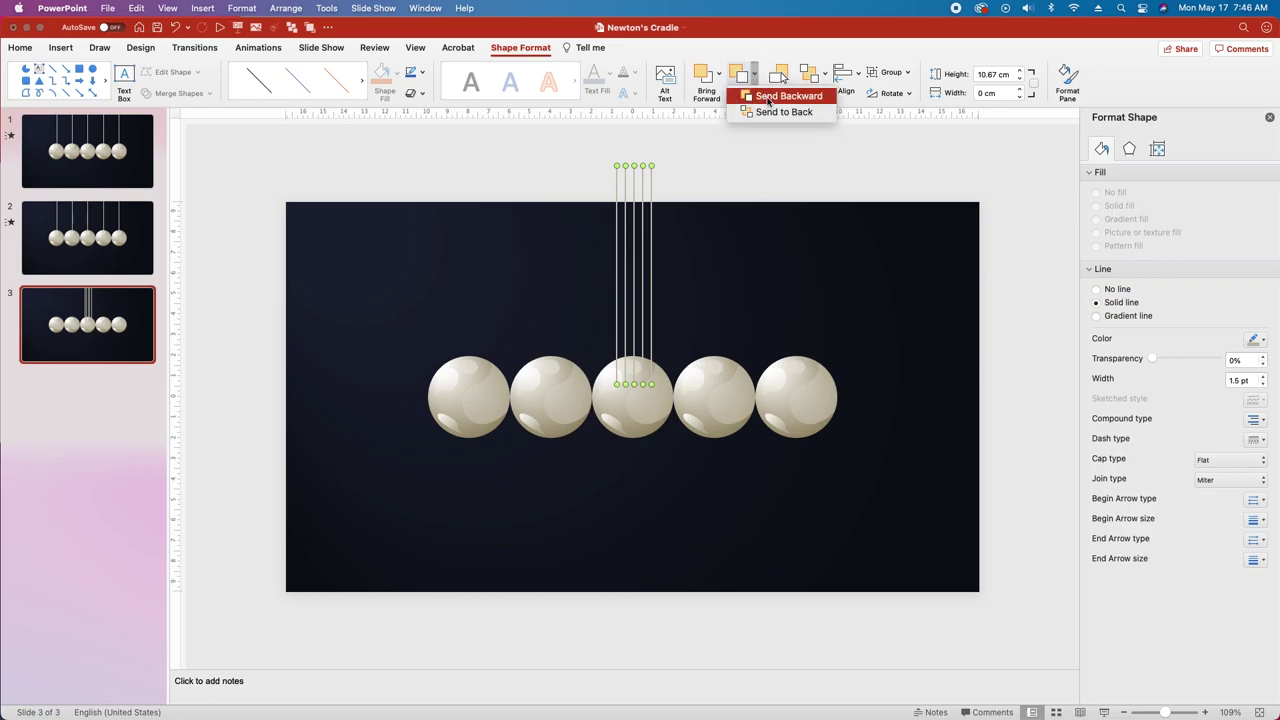
click(777, 111)
click(604, 228)
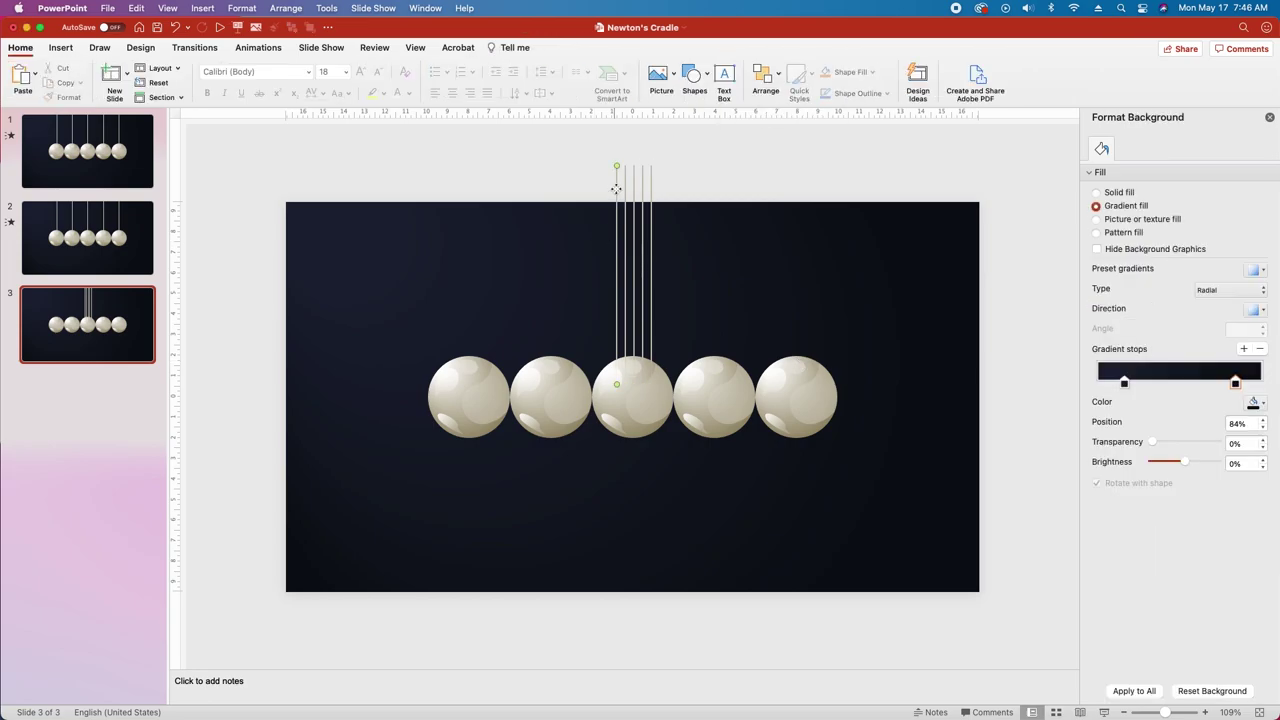
Place one string above the first ball and another above the fifth ball.
drag(617, 189, 468, 190)
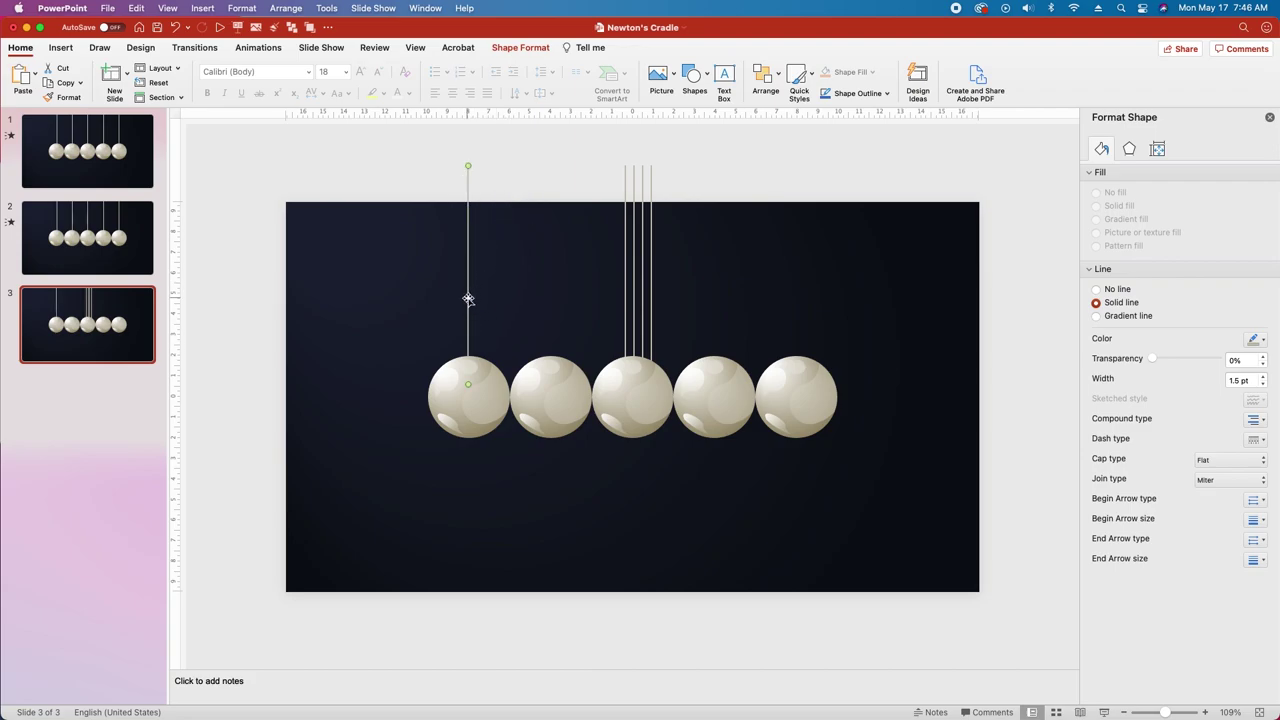
scroll(468, 299, up, 10)
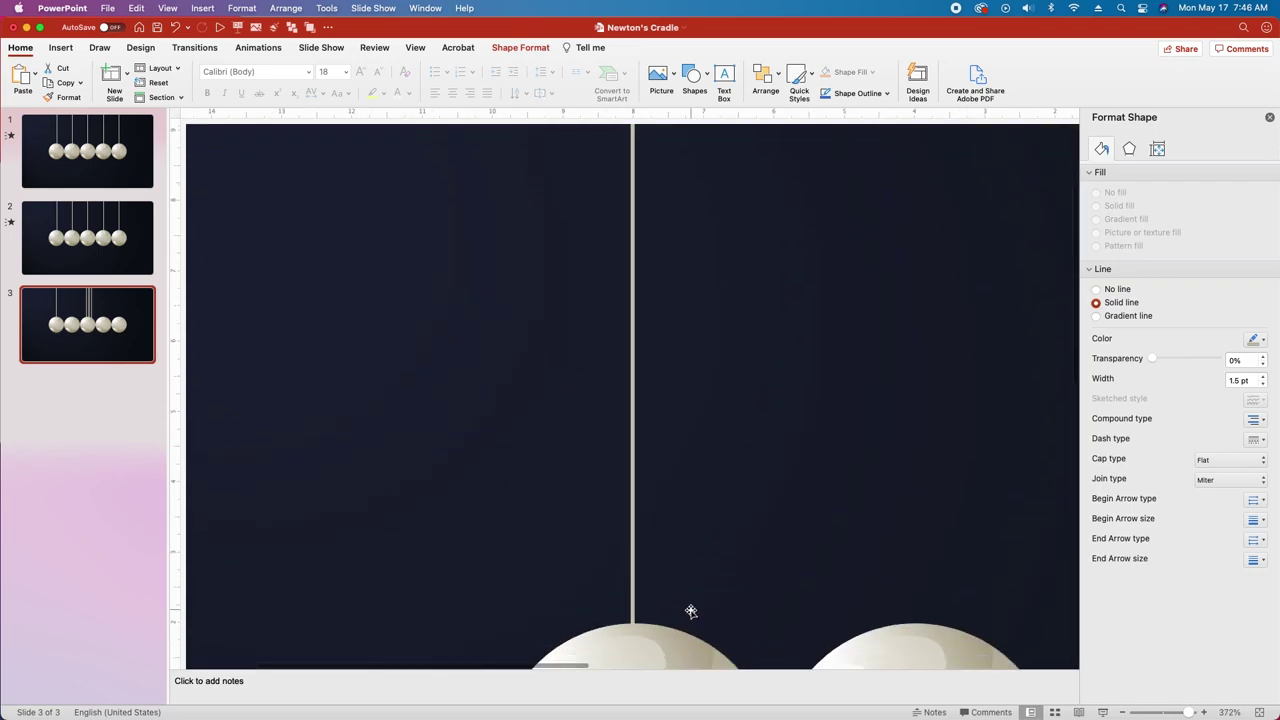
scroll(690, 611, down, 5)
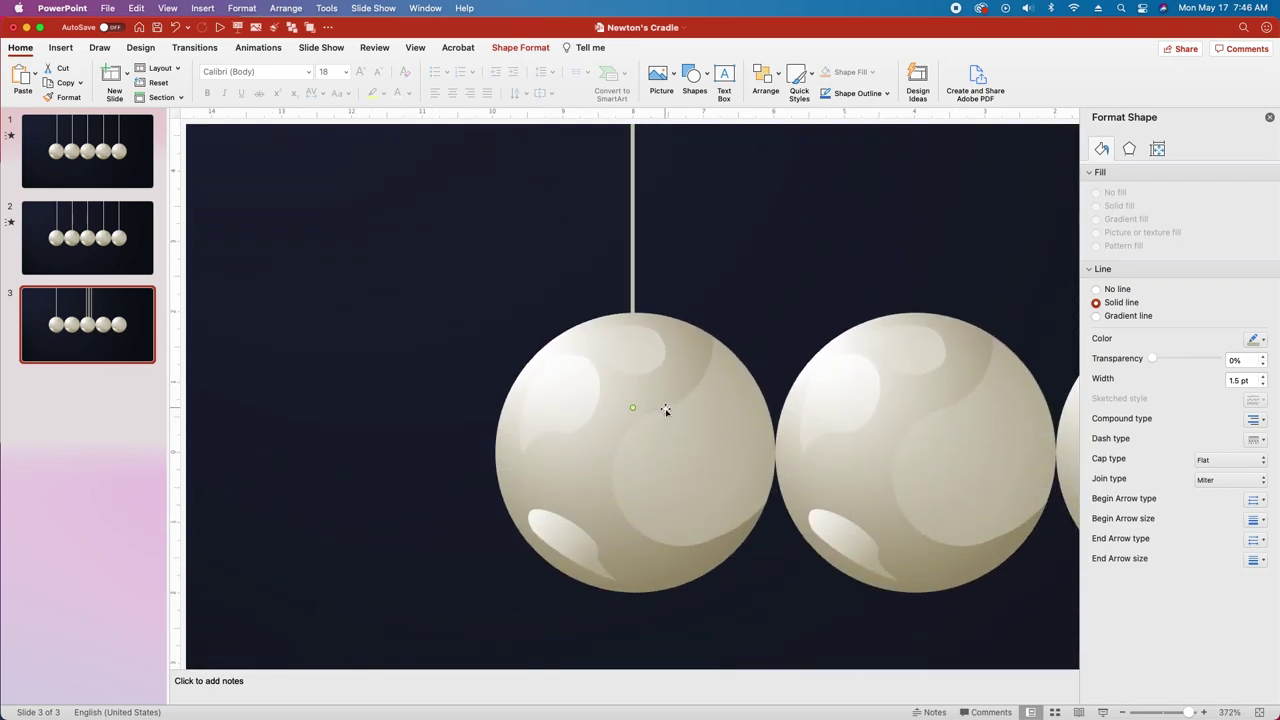
scroll(740, 240, down, 5)
scroll(811, 254, down, 3)
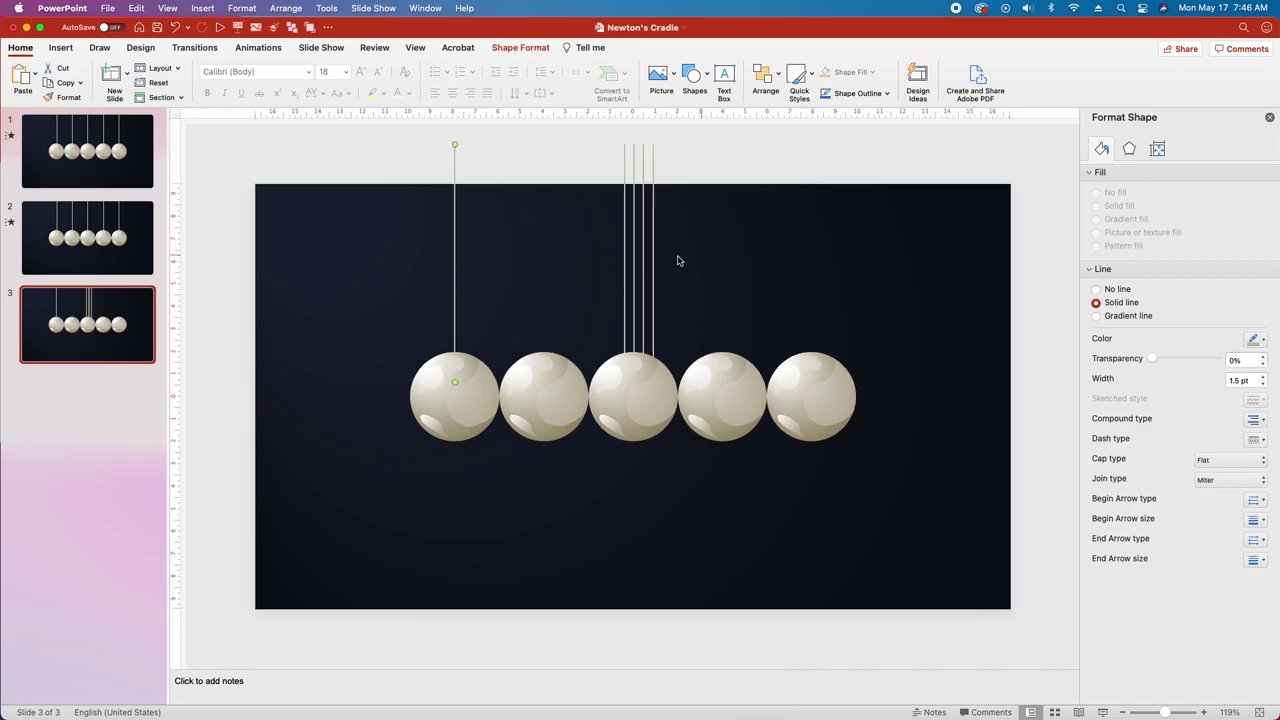
drag(654, 257, 808, 257)
scroll(808, 257, up, 2)
scroll(540, 269, down, 3)
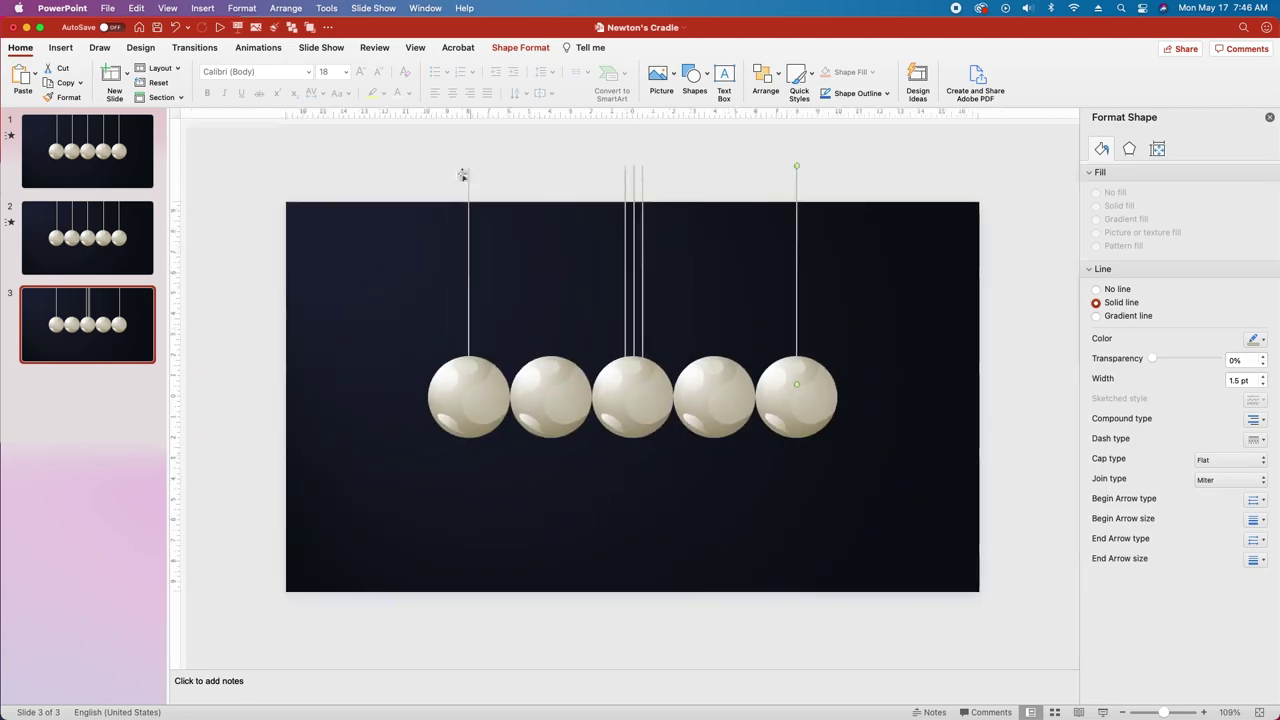
Distribute the five strings horizontally so they space evenly across the balls.
drag(381, 143, 857, 391)
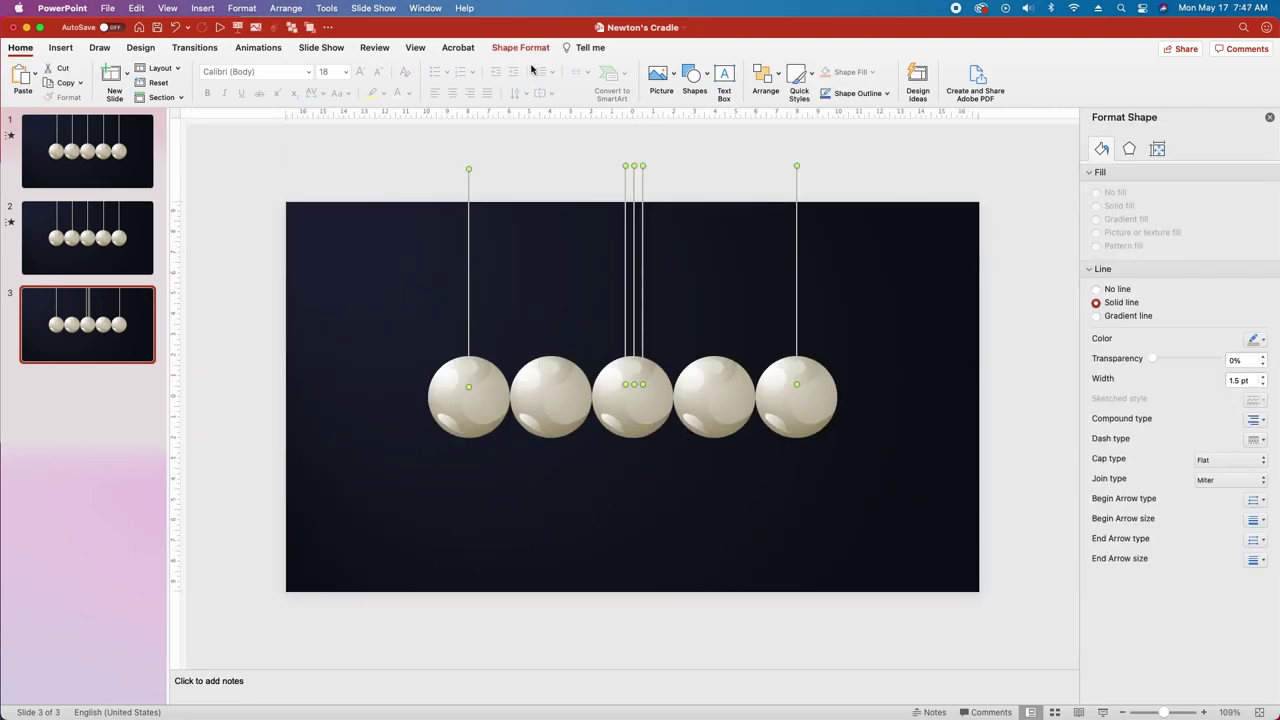
click(522, 47)
click(850, 76)
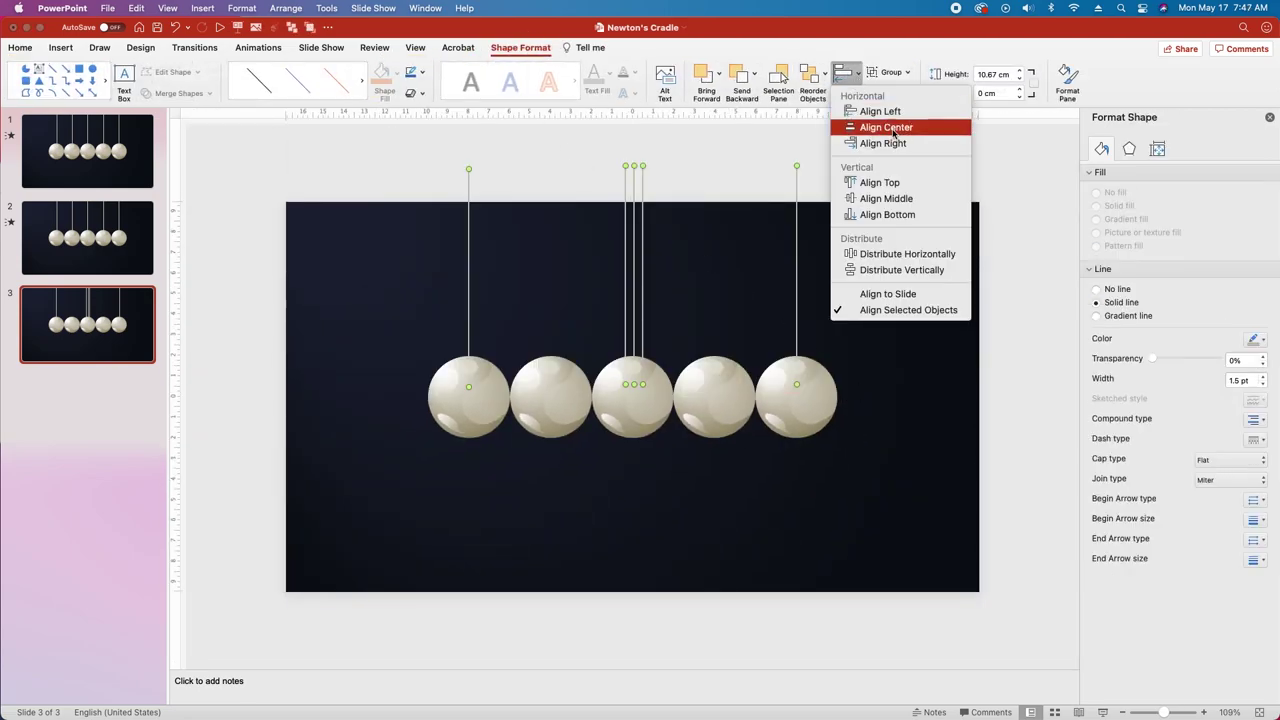
click(906, 254)
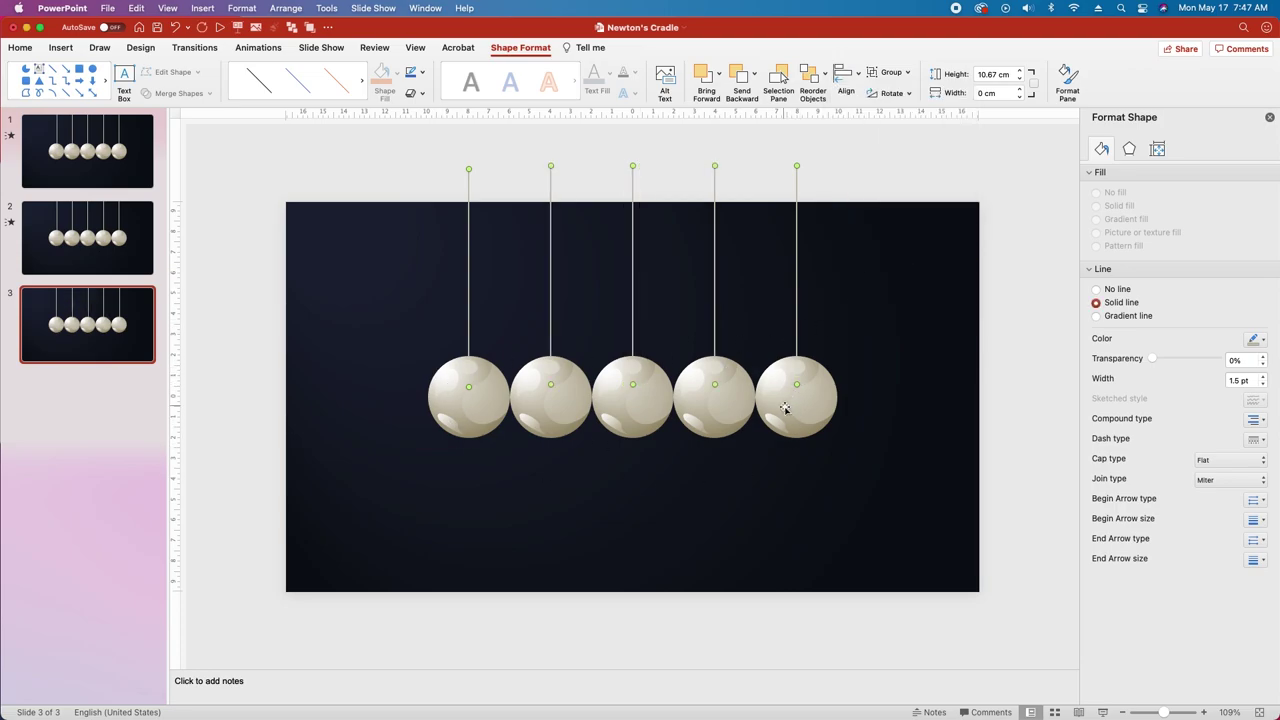
click(474, 489)
click(451, 394)
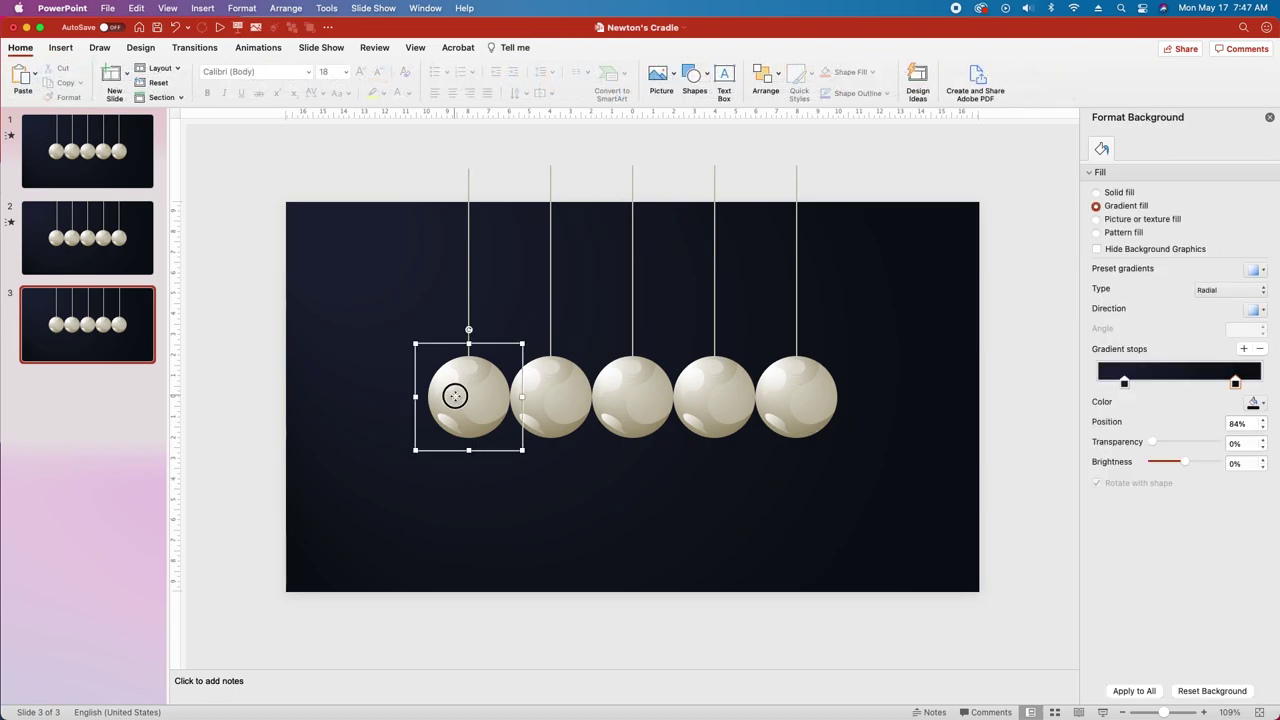
Add an Arcs motion path to the first ball, with the Animation Pane shown.
click(279, 56)
click(905, 88)
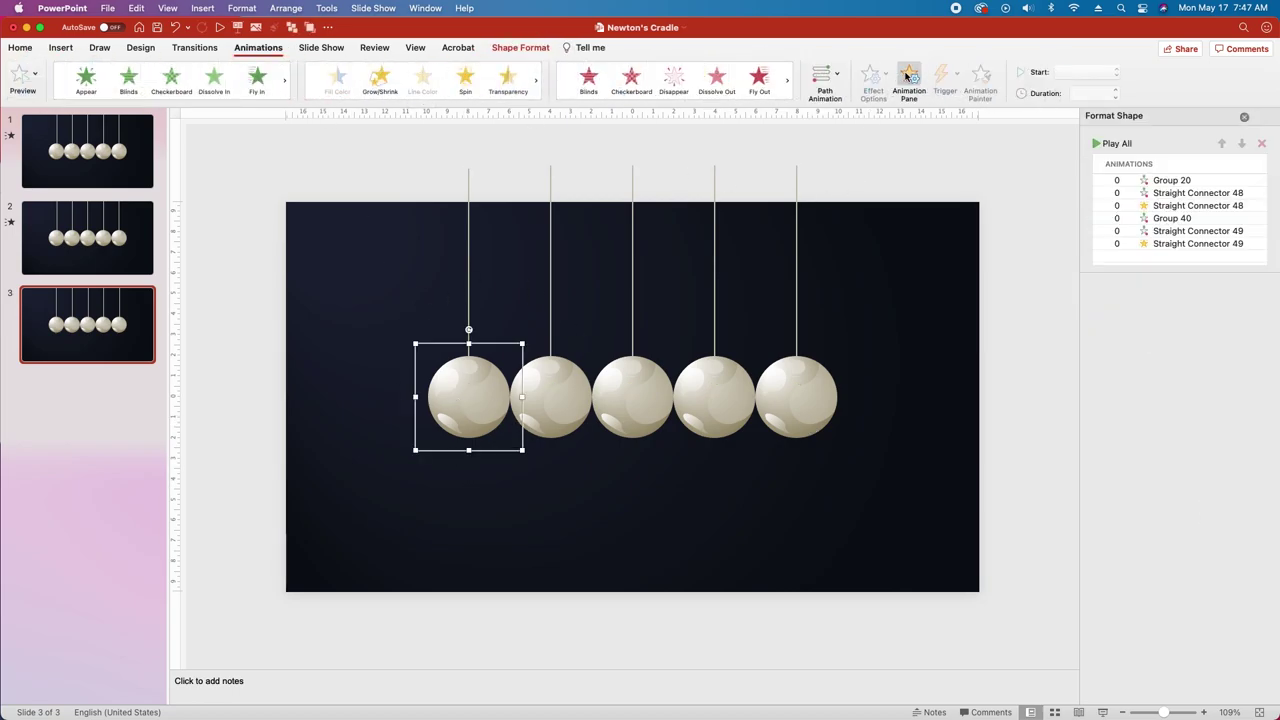
click(838, 90)
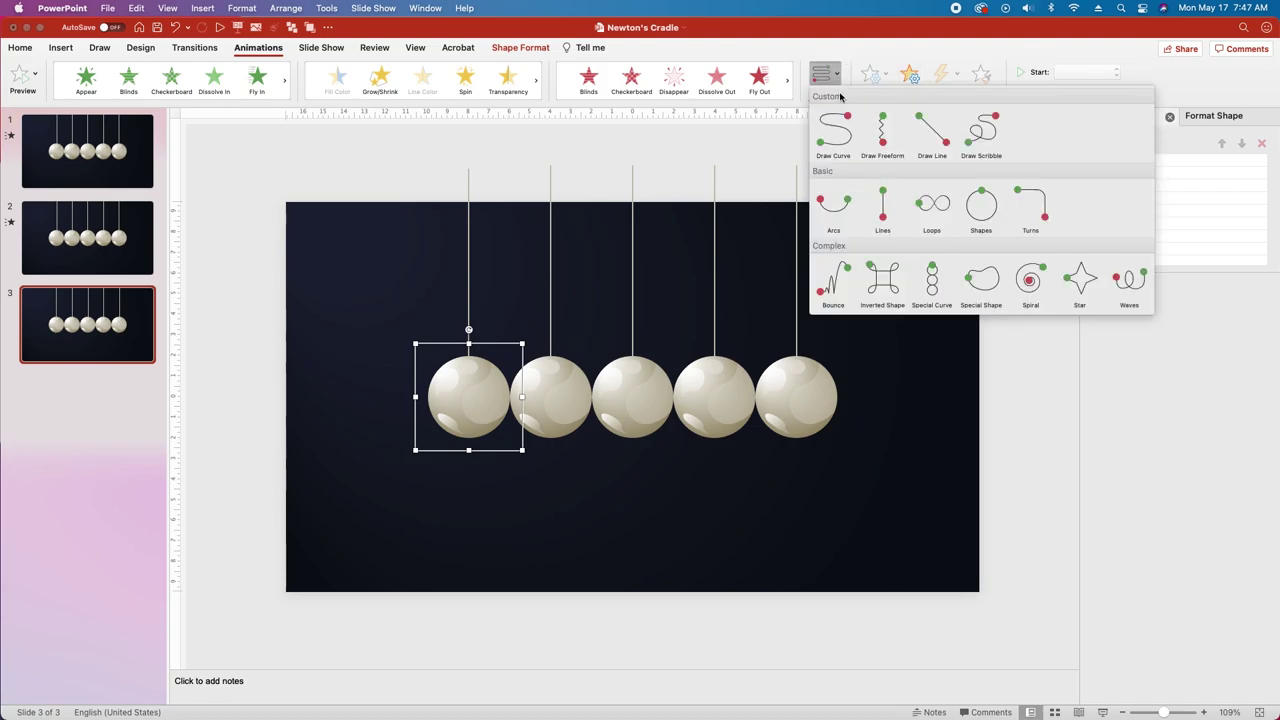
click(833, 205)
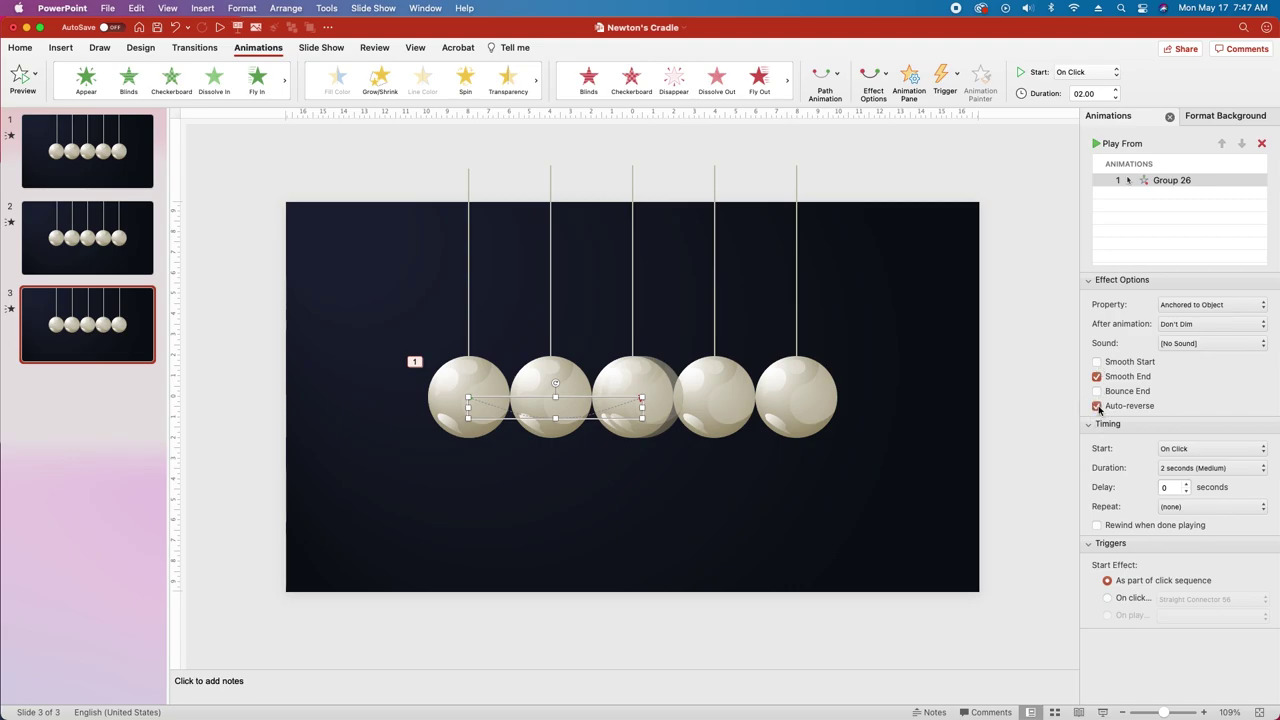
Set the arc animation to start With Previous and last 0.5 seconds.
click(1190, 448)
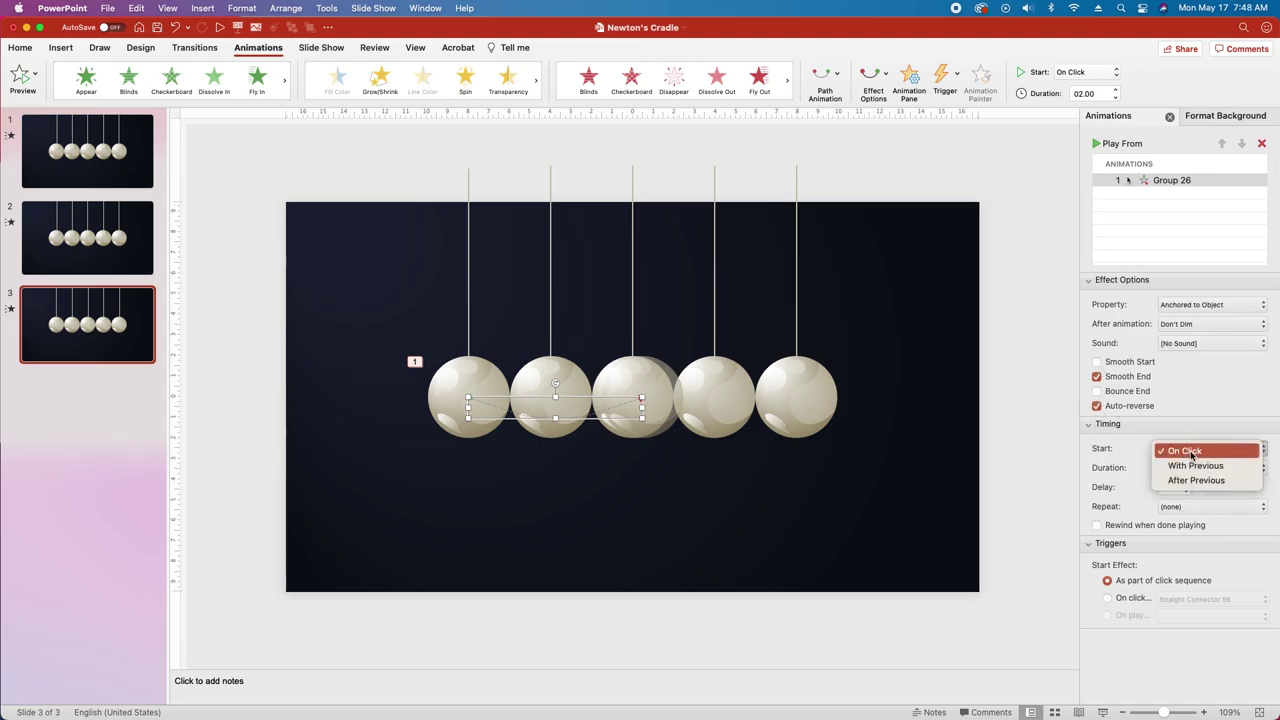
click(1190, 464)
click(1190, 468)
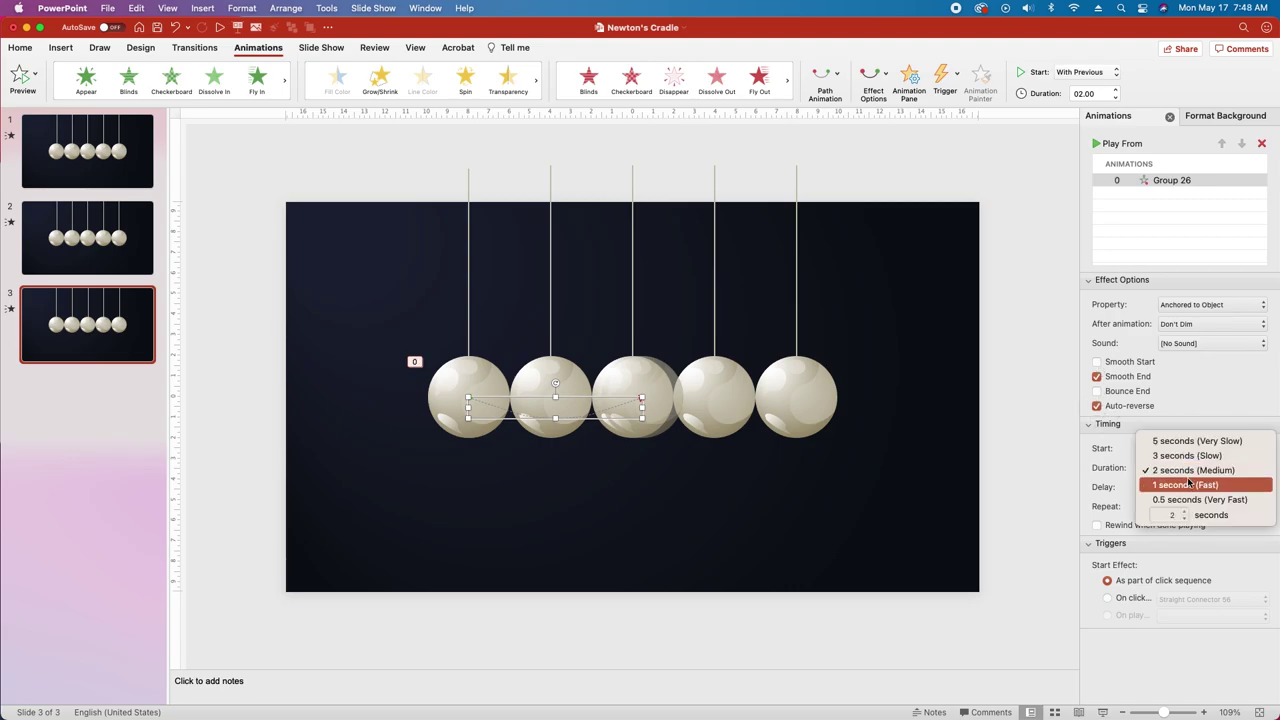
click(1185, 498)
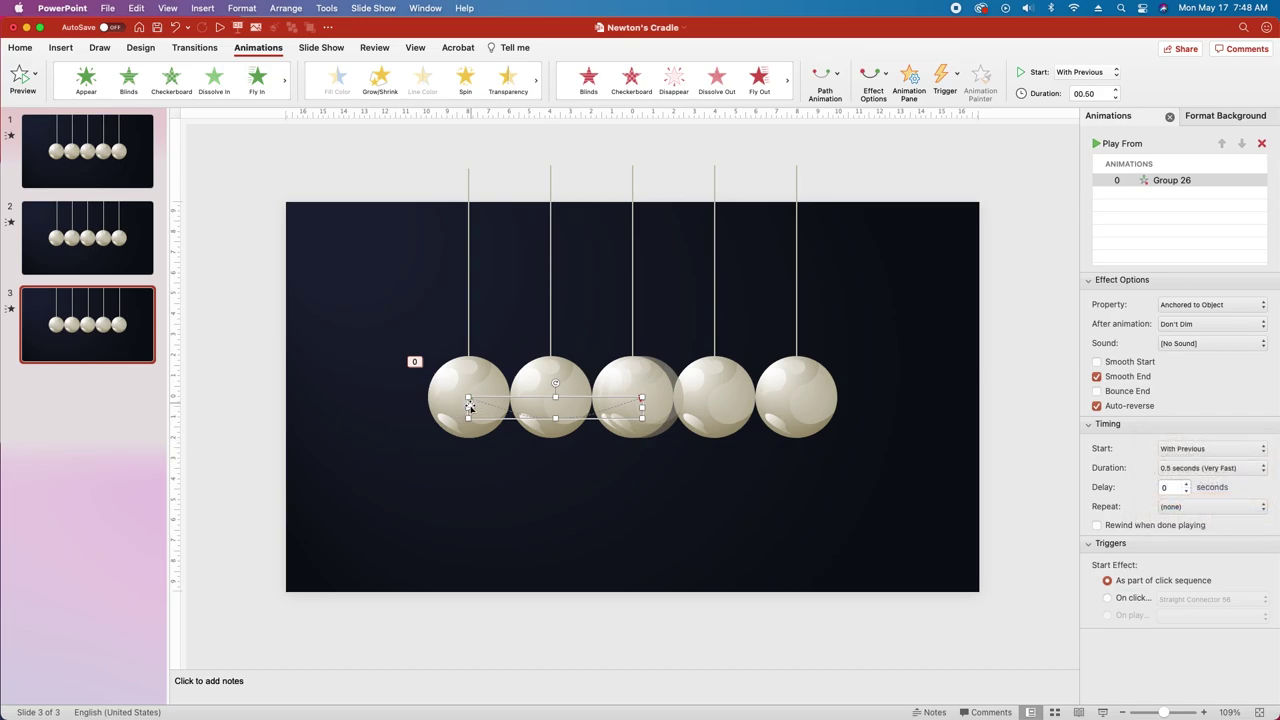
Stretch the arc path far left, rotate it upward, and raise its end point.
drag(644, 407, 169, 421)
scroll(369, 383, down, 2)
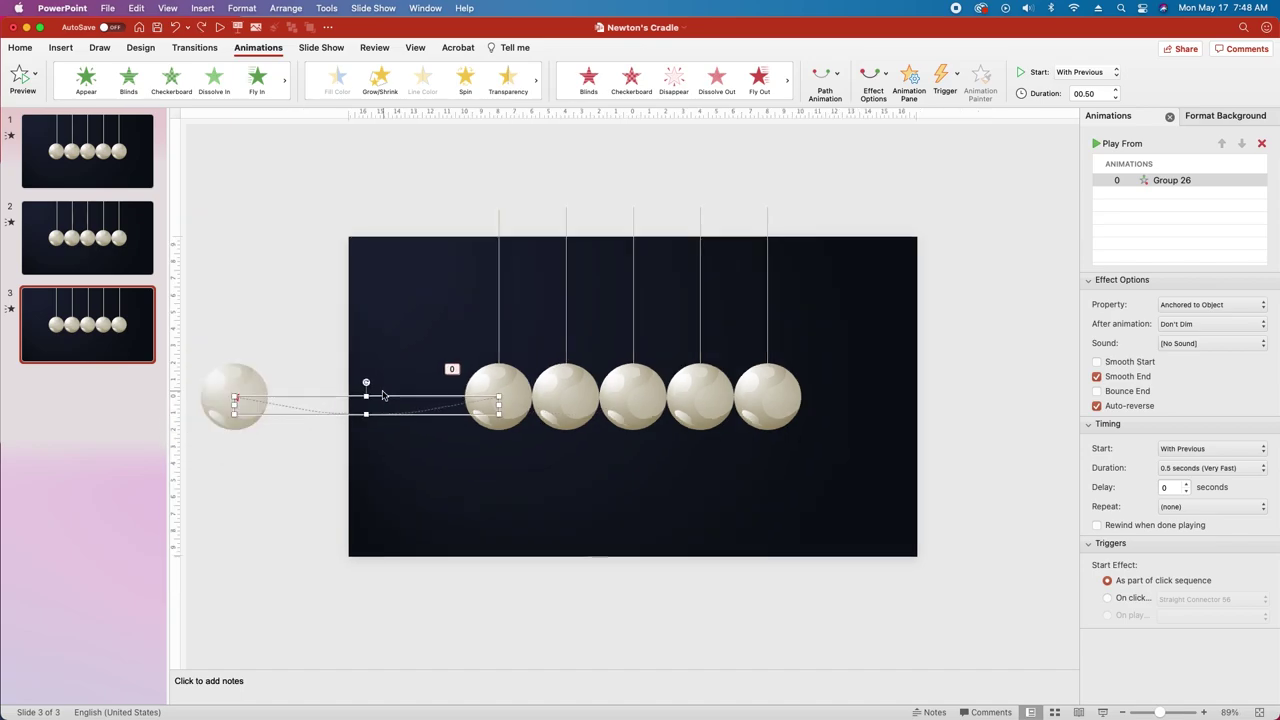
drag(369, 383, 446, 431)
scroll(457, 443, up, 5)
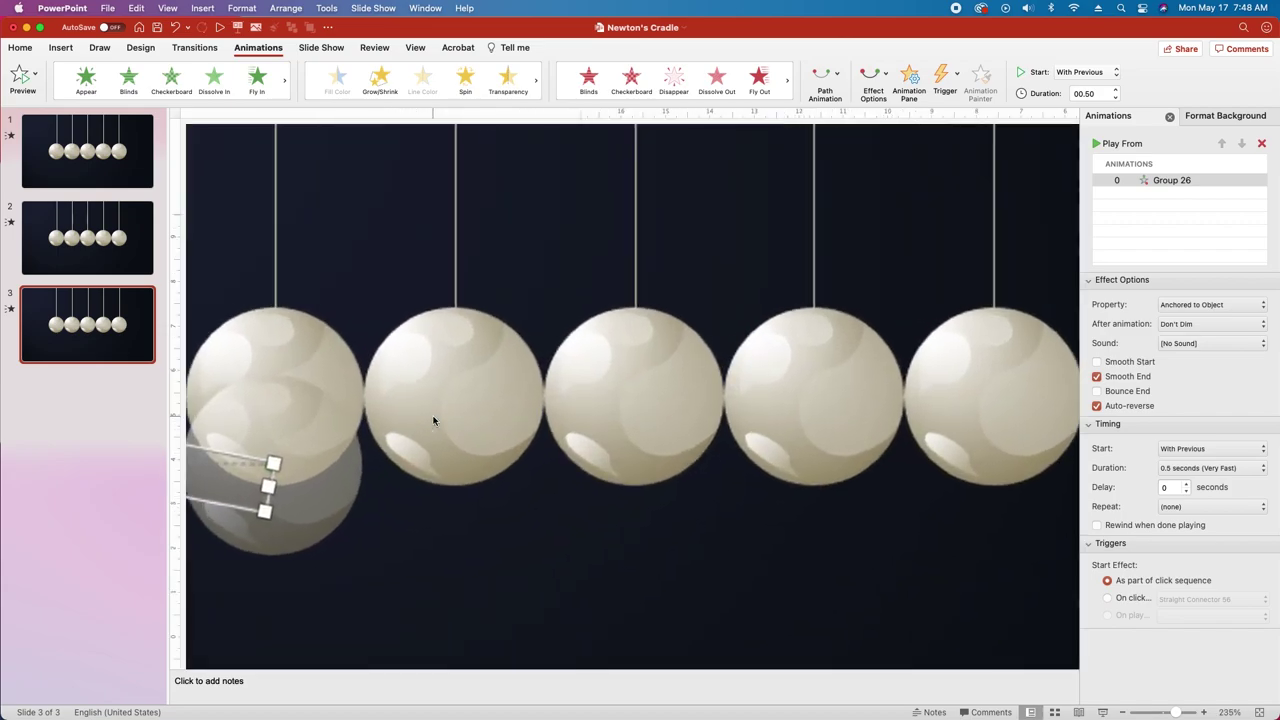
scroll(433, 416, left, 10)
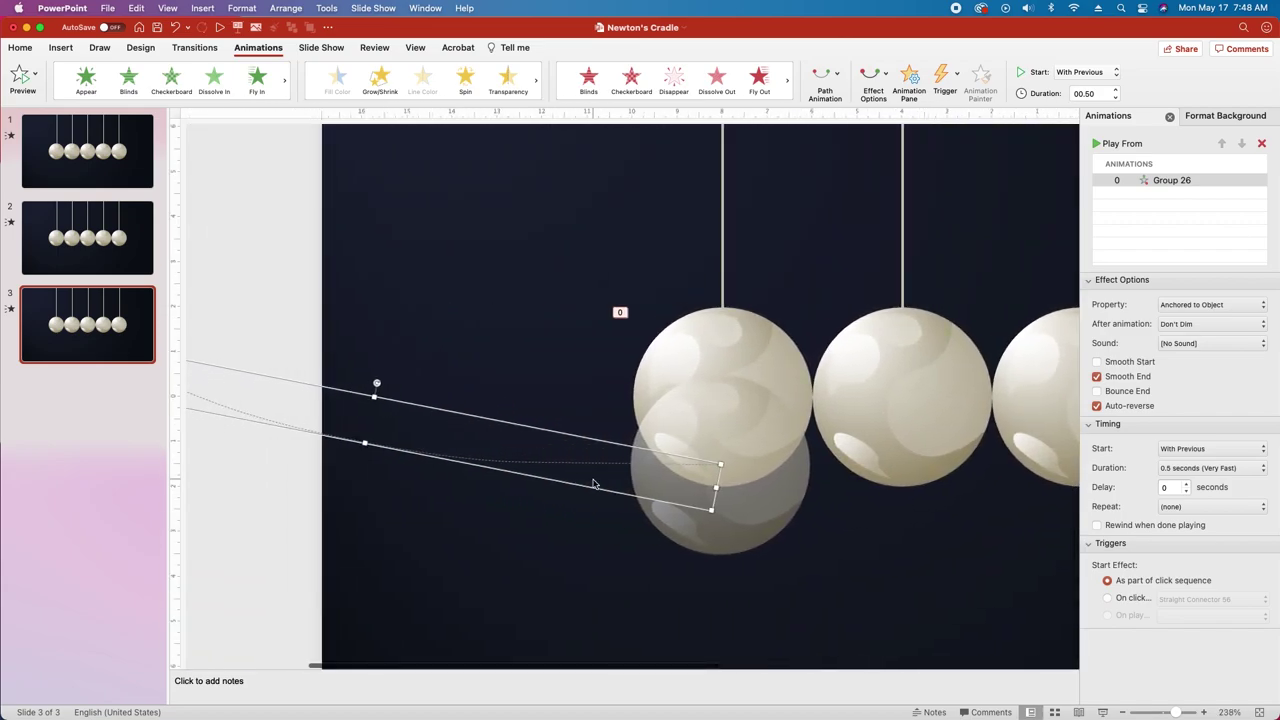
scroll(590, 482, up, 1)
scroll(580, 482, up, 3)
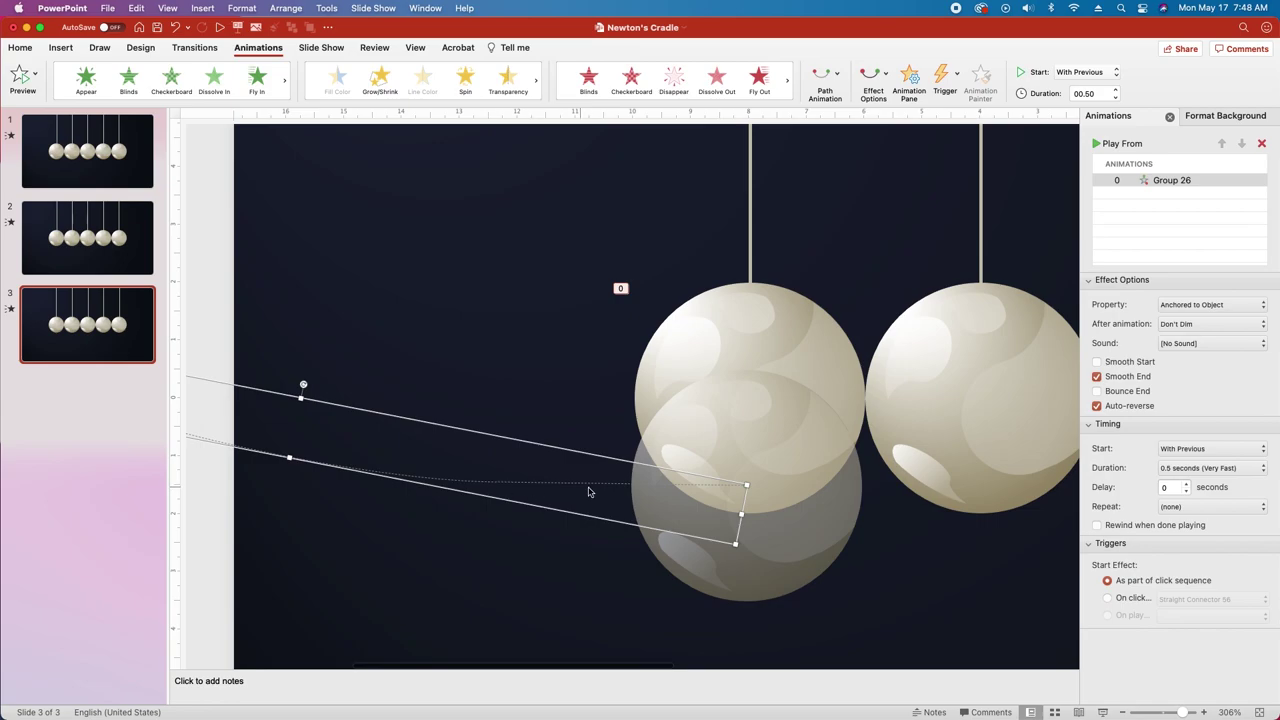
drag(302, 387, 303, 383)
drag(303, 383, 303, 384)
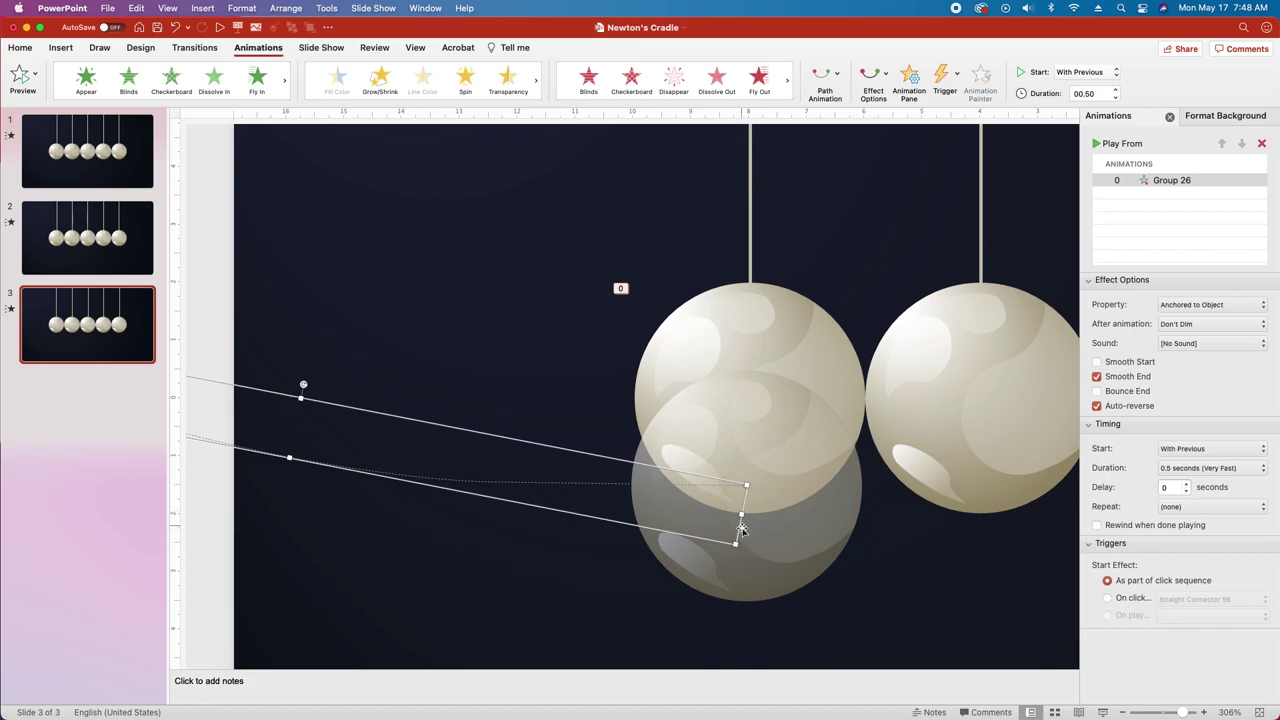
drag(738, 531, 743, 442)
scroll(764, 446, down, 5)
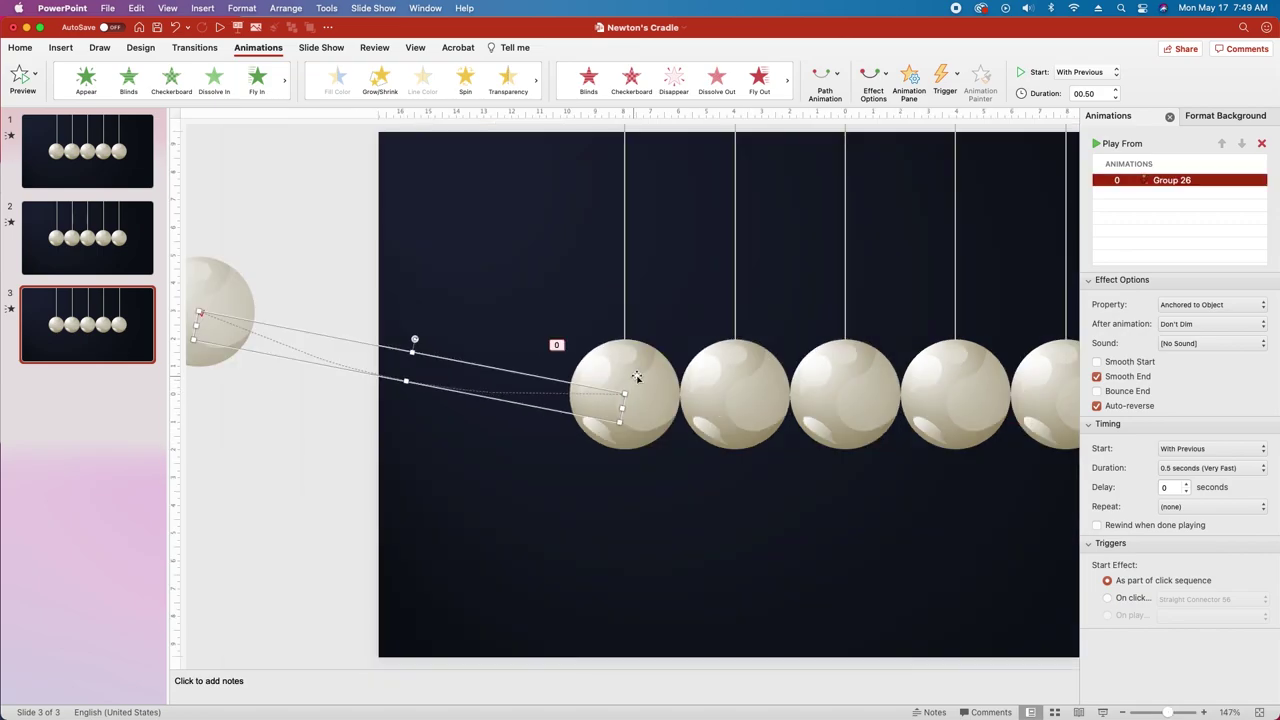
Copy the first ball's arc animation onto the first string with Animation Painter.
click(645, 376)
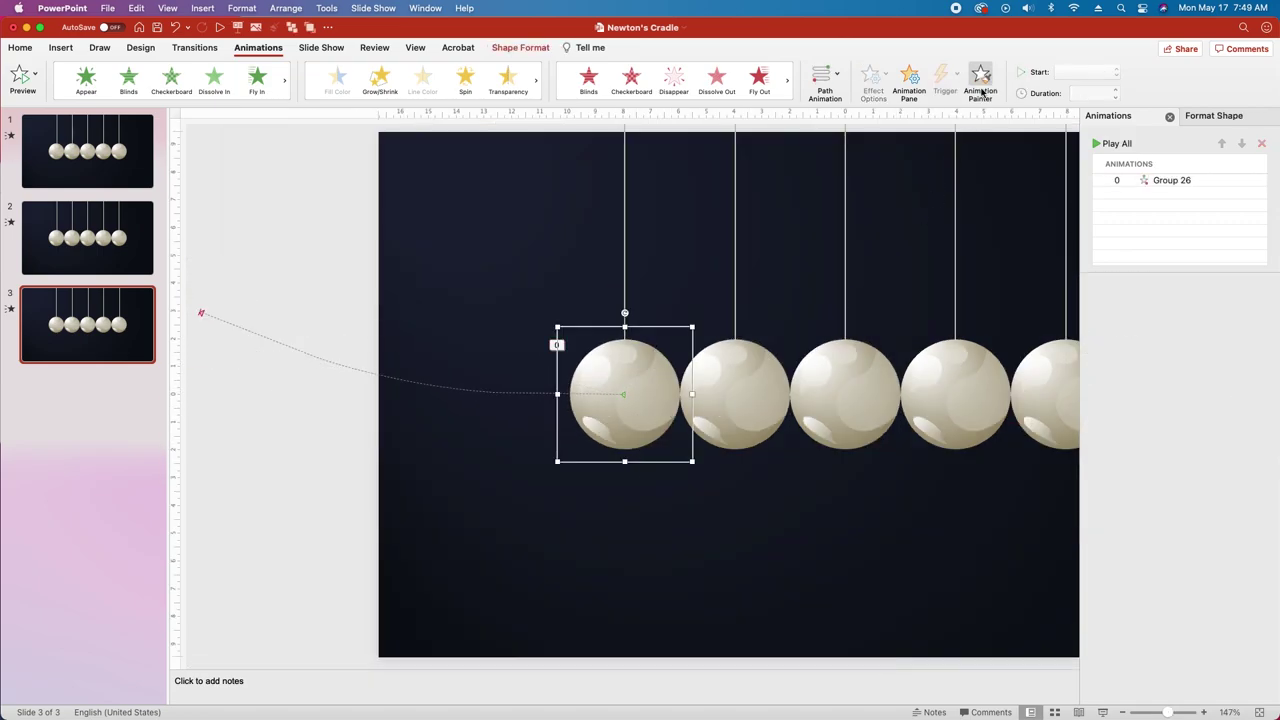
click(982, 80)
click(622, 238)
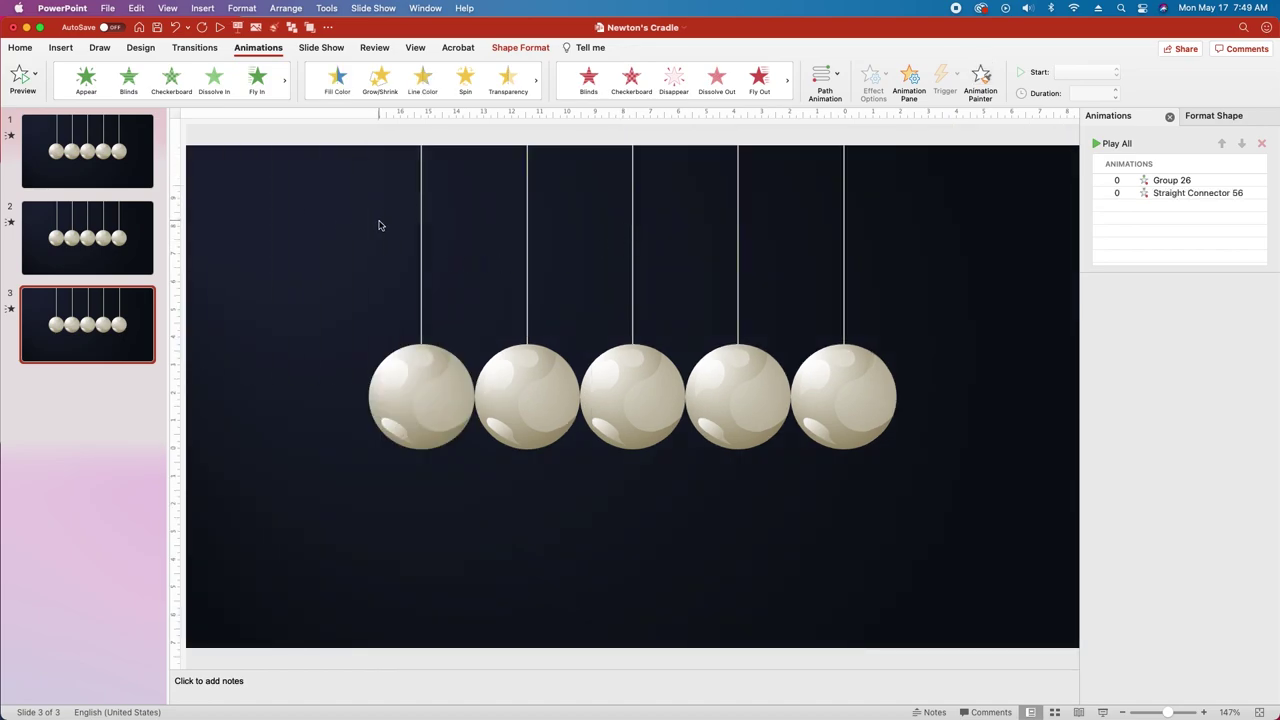
click(1210, 194)
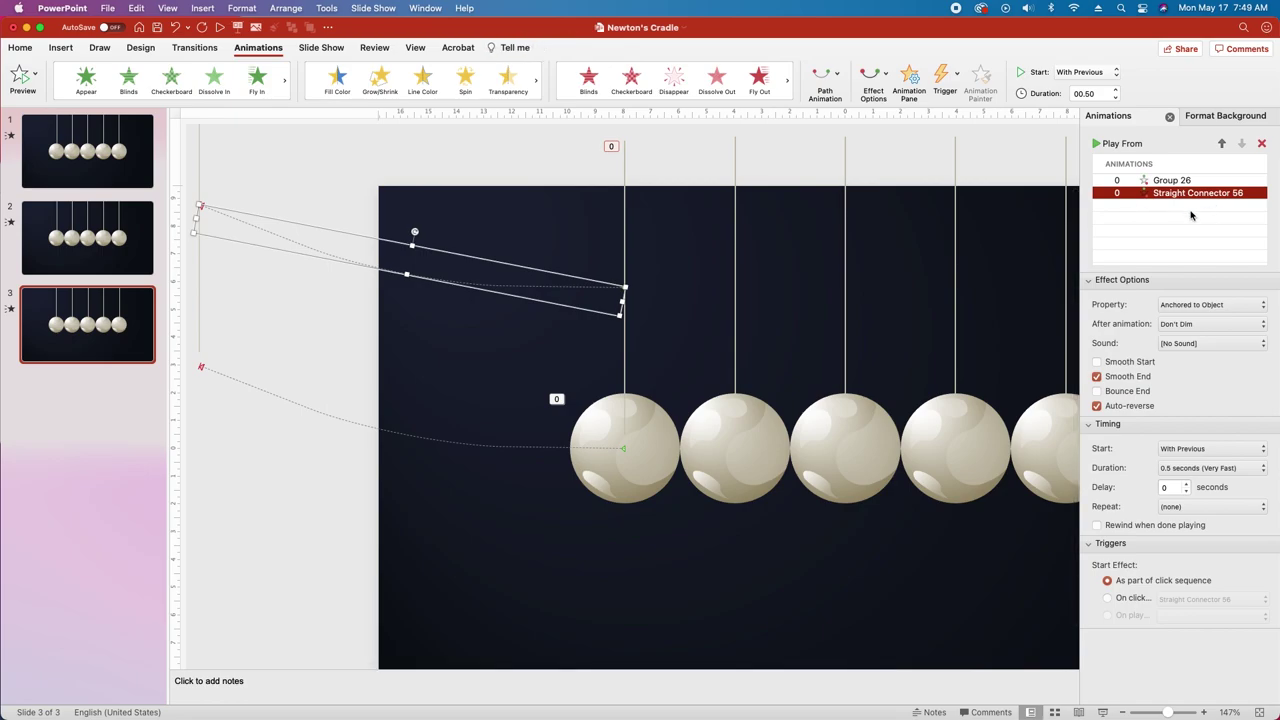